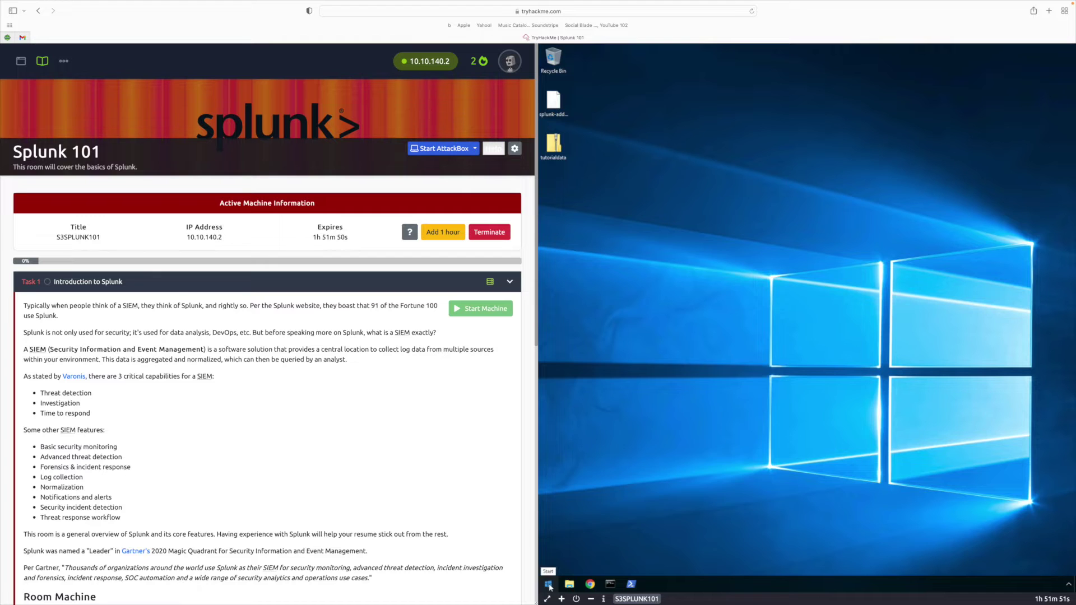
Launch Splunk Enterprise on the virtual machine.
left_click(609, 409)
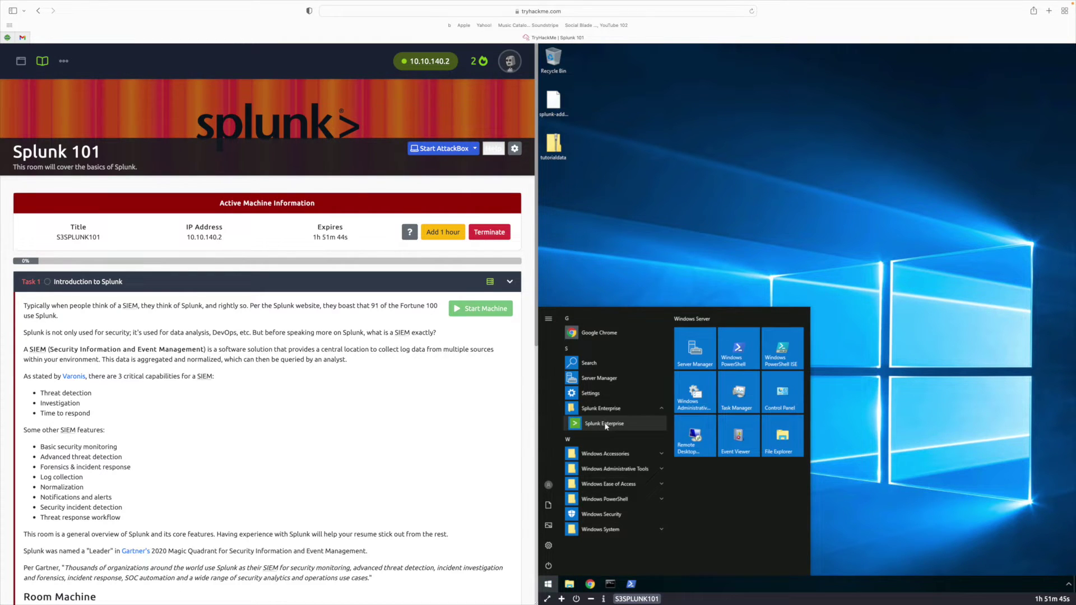
left_click(604, 424)
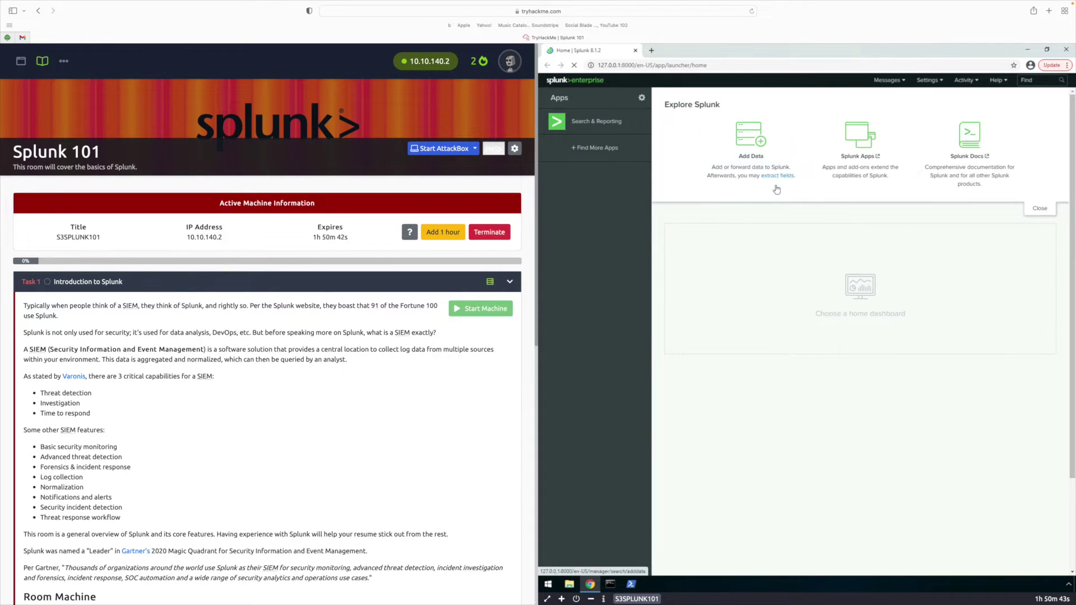
Mark the Task 1 question about deploying the virtual machine as completed and read through Task 2, Navigating Splunk.
scroll(224, 382, "down", 3)
scroll(224, 383, "down", 10)
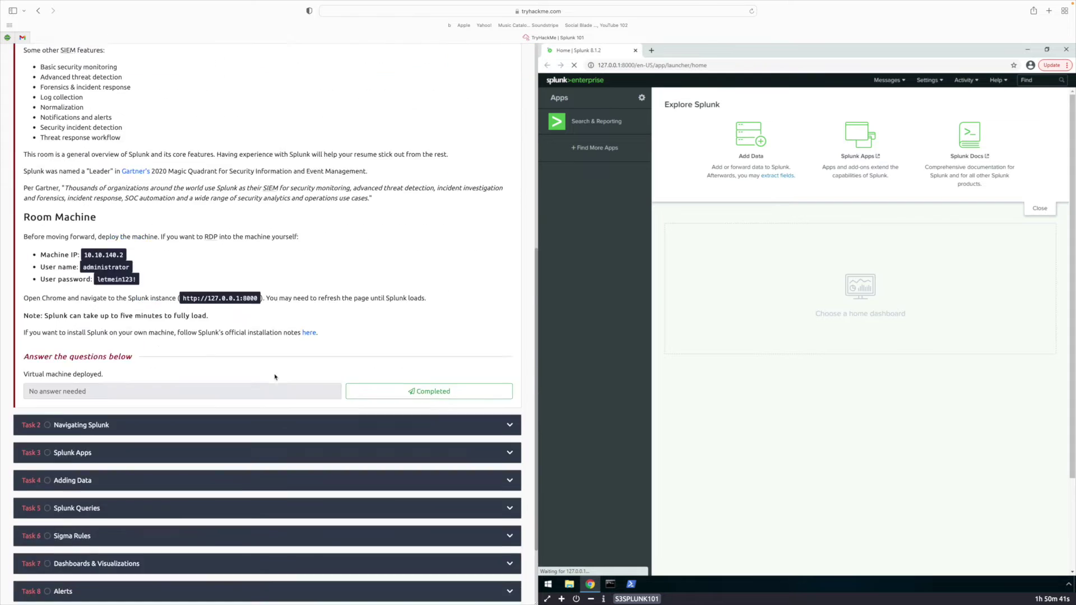
left_click(415, 316)
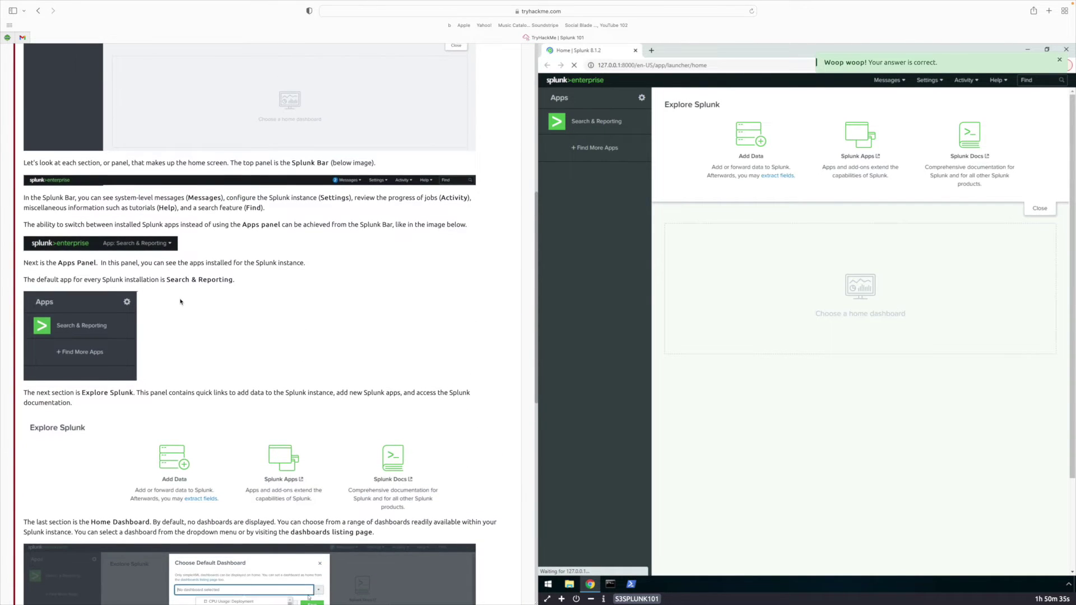
scroll(180, 298, "down", 9)
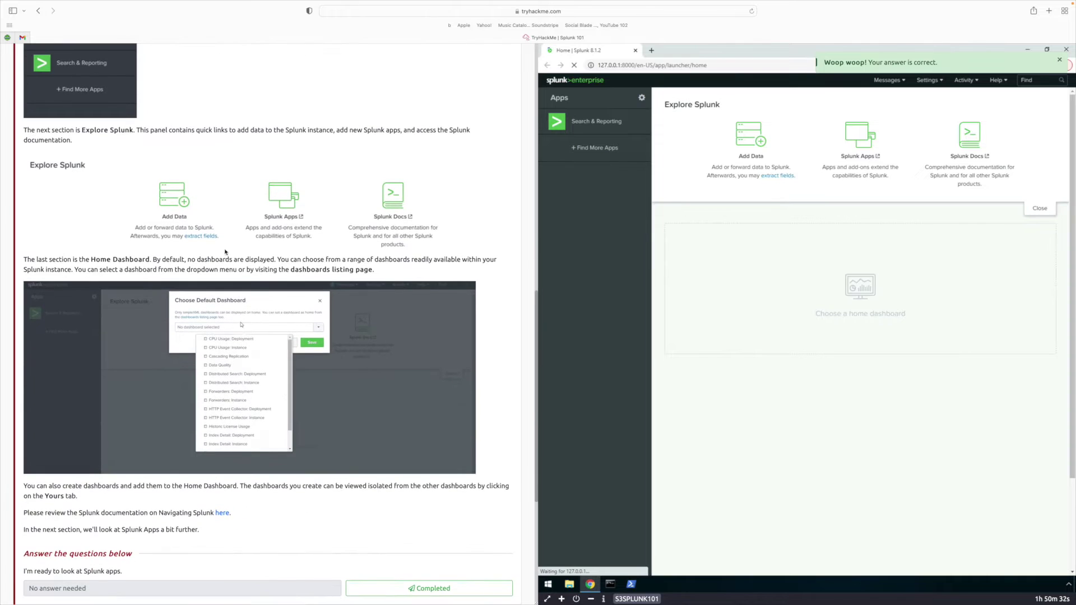
scroll(252, 302, "up", 3)
scroll(281, 295, "up", 4)
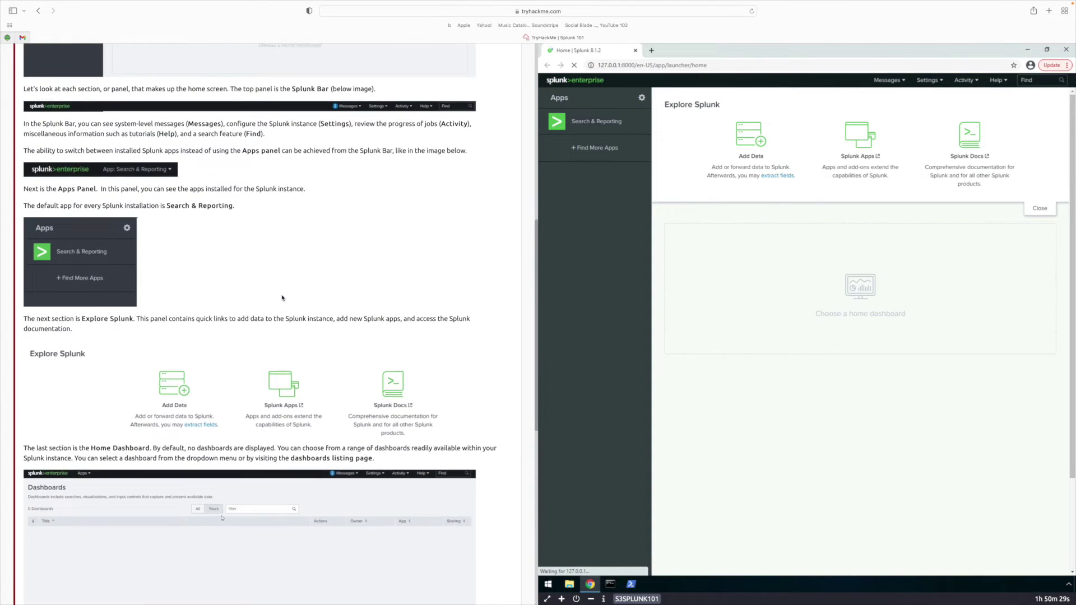
Look through Splunk's messages, settings and activity options, and open the Apps management page.
left_click(887, 80)
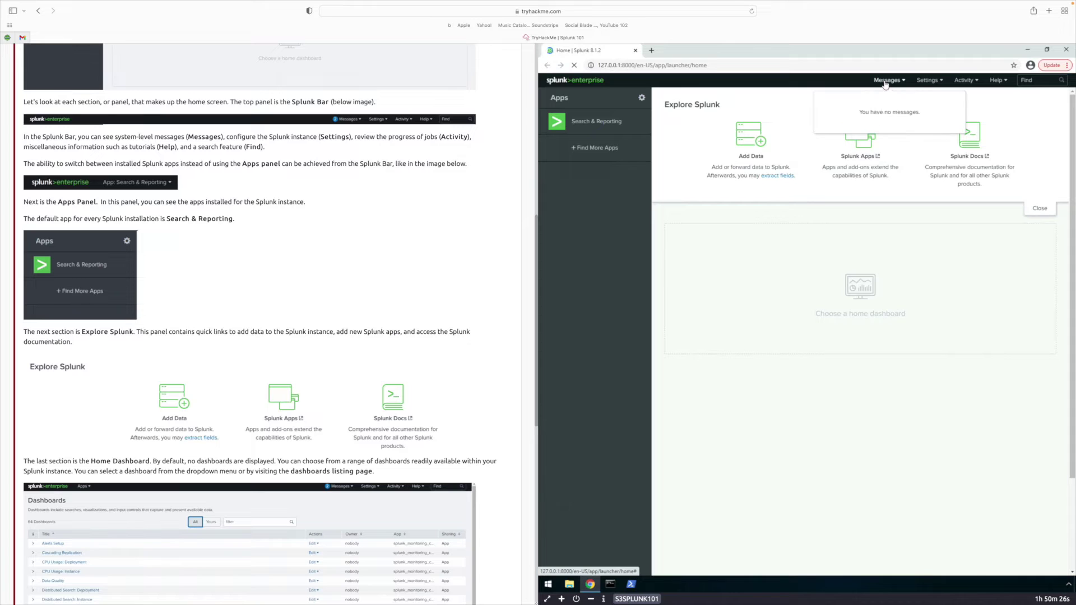
left_click(935, 82)
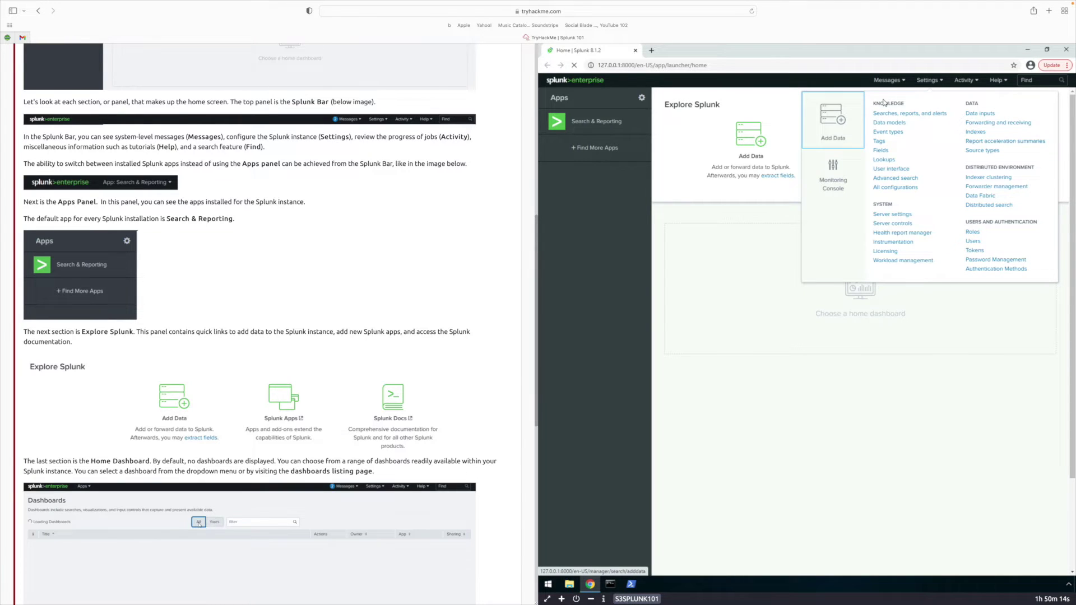
left_click(964, 80)
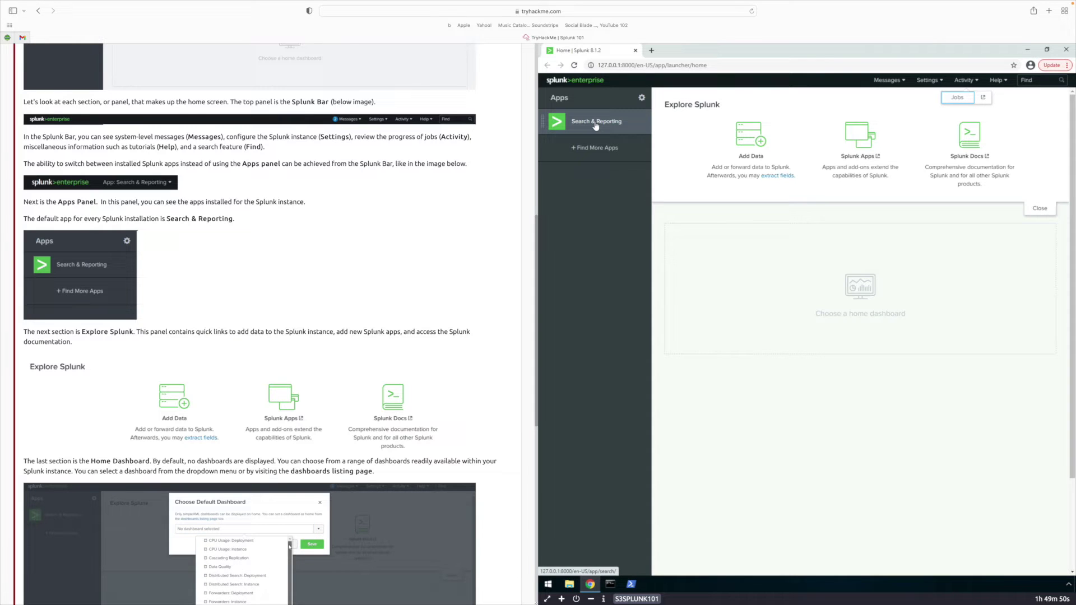
left_click(642, 99)
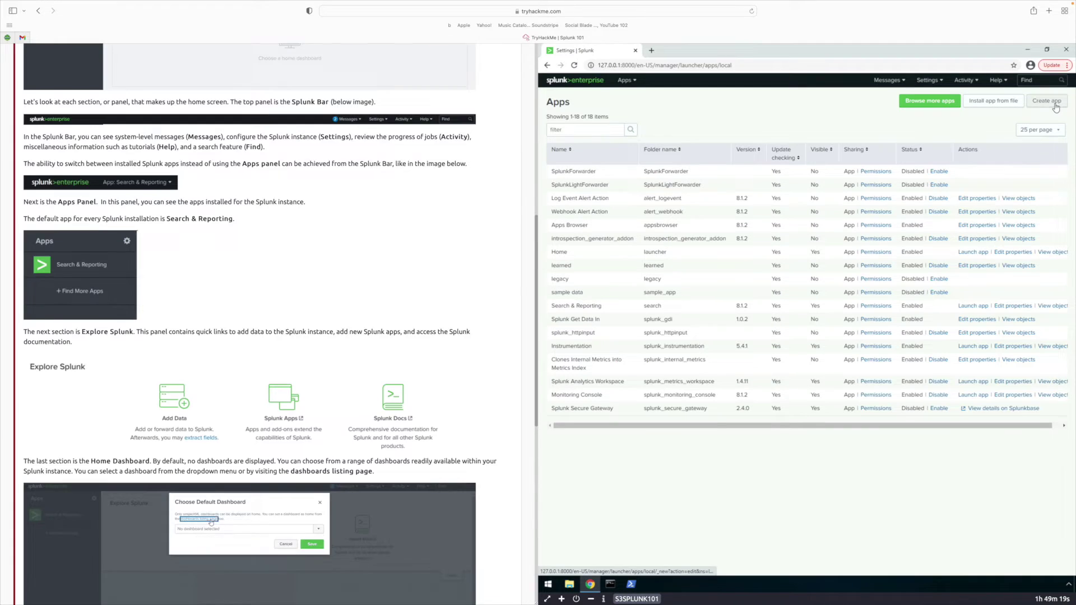
Mark the Task 2 question as completed and open Task 3, Splunk Apps, at its questions.
scroll(443, 322, "down", 10)
left_click(443, 324)
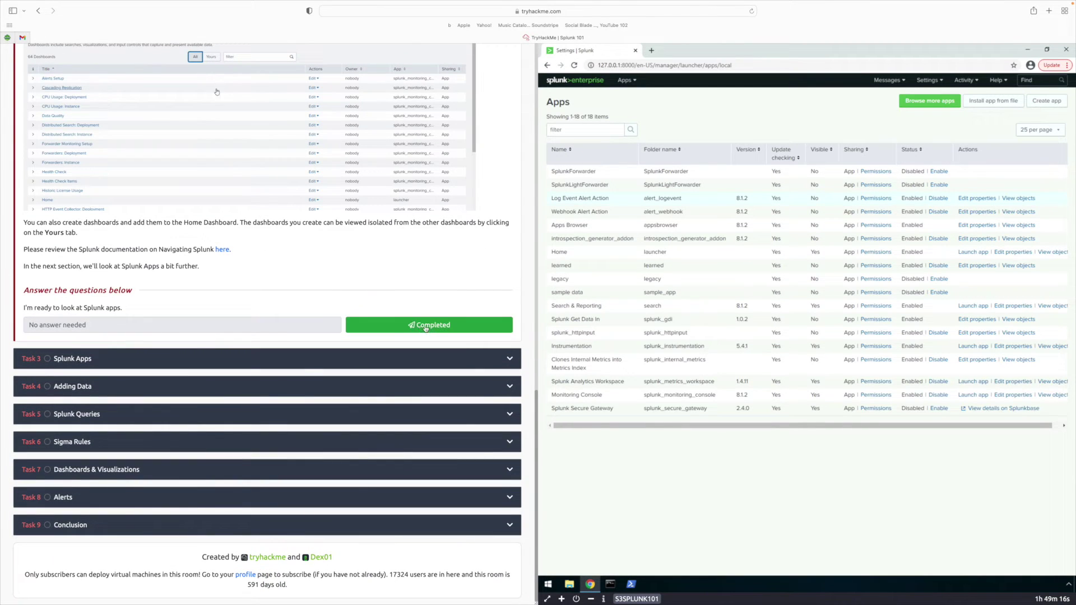
left_click(95, 360)
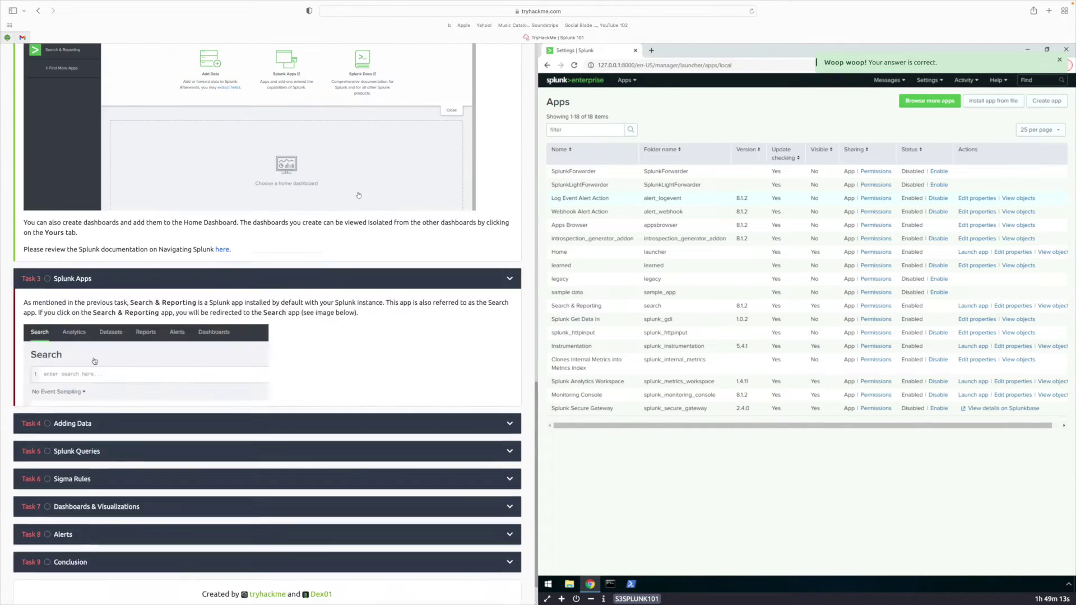
scroll(169, 324, "down", 15)
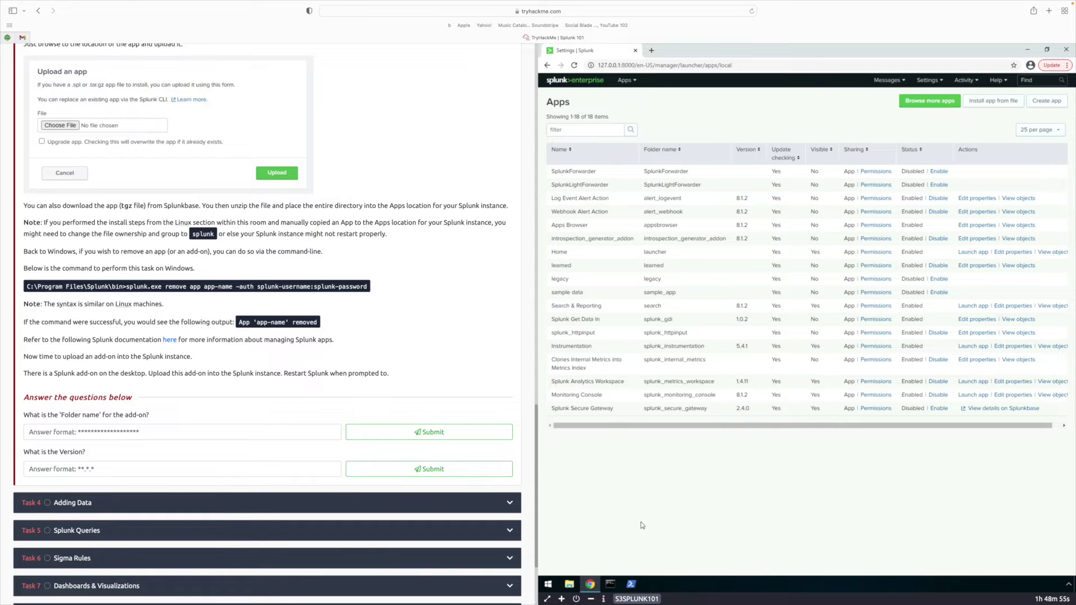
Install the Splunk add-on from the file splunk-add-on-for-microsoft-sysmon_1062.tgz on the virtual machine's desktop.
left_click(990, 104)
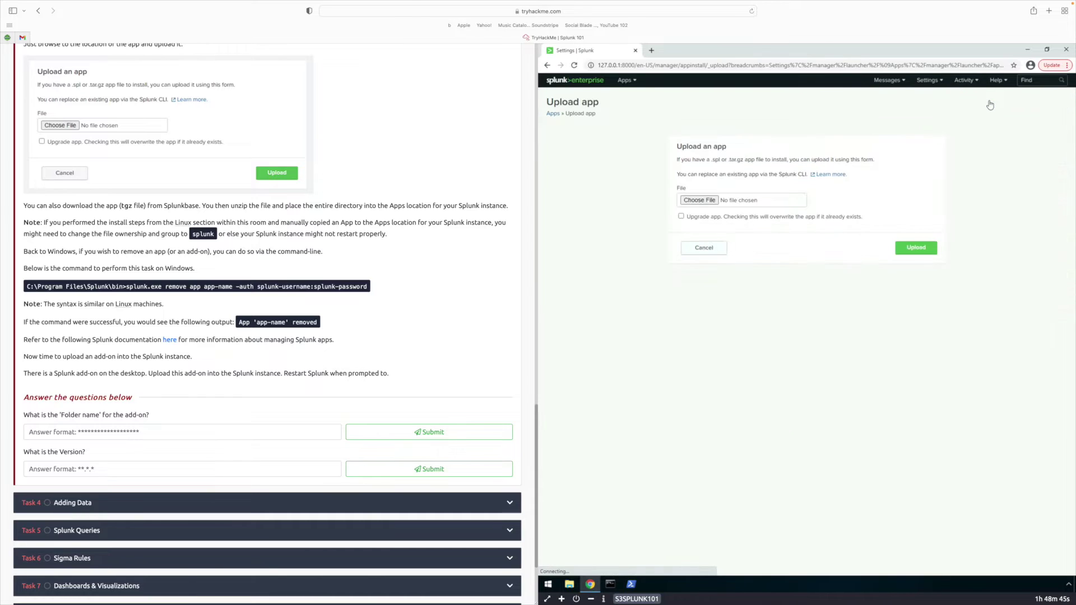
left_click(709, 201)
left_click(642, 103)
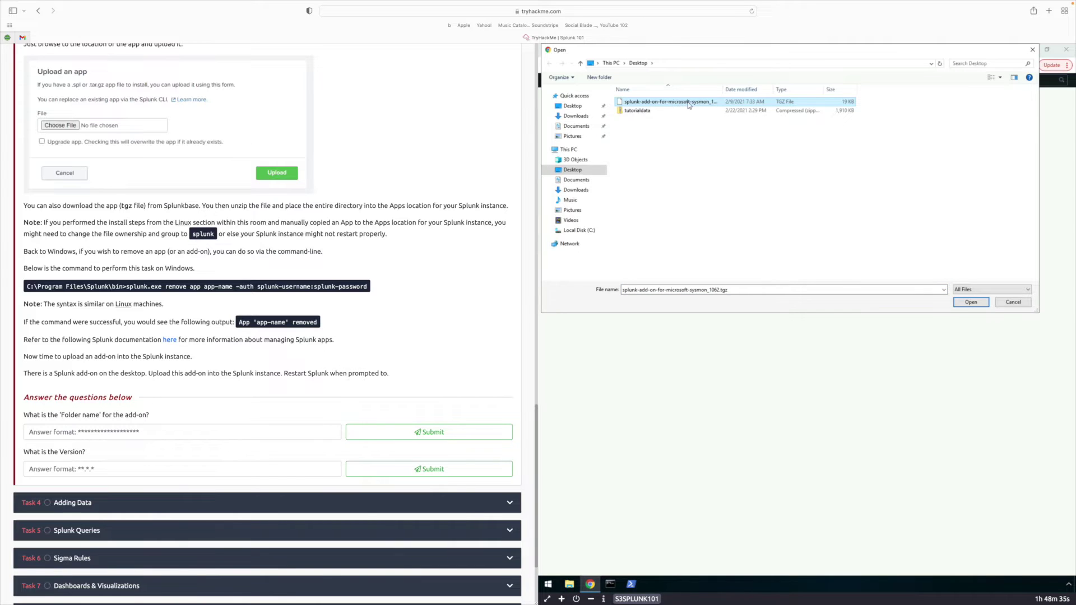
left_click(971, 305)
left_click(917, 251)
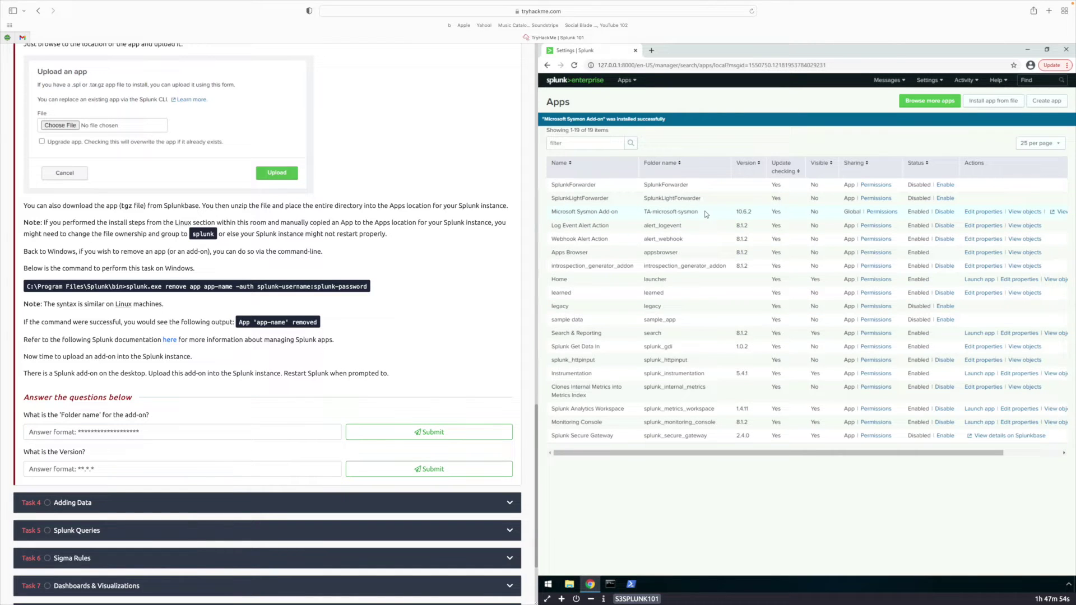
Submit TA-microsoft-sysmon as the add-on's folder name and 10.6.2 as its version in the Task 3 answers.
left_click_drag(706, 213, 651, 212)
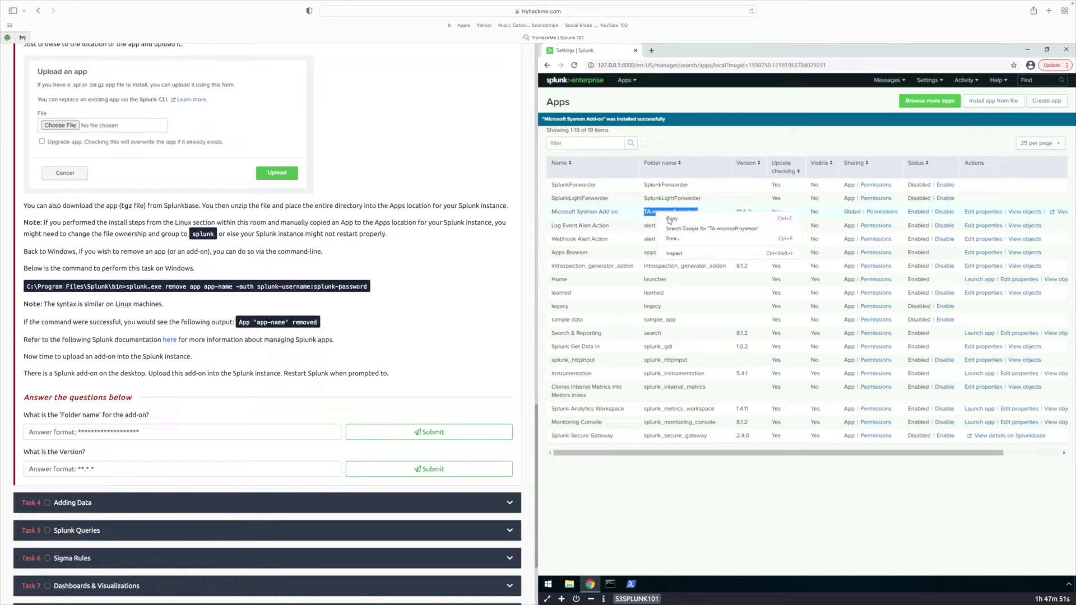
left_click(161, 433)
type("T")
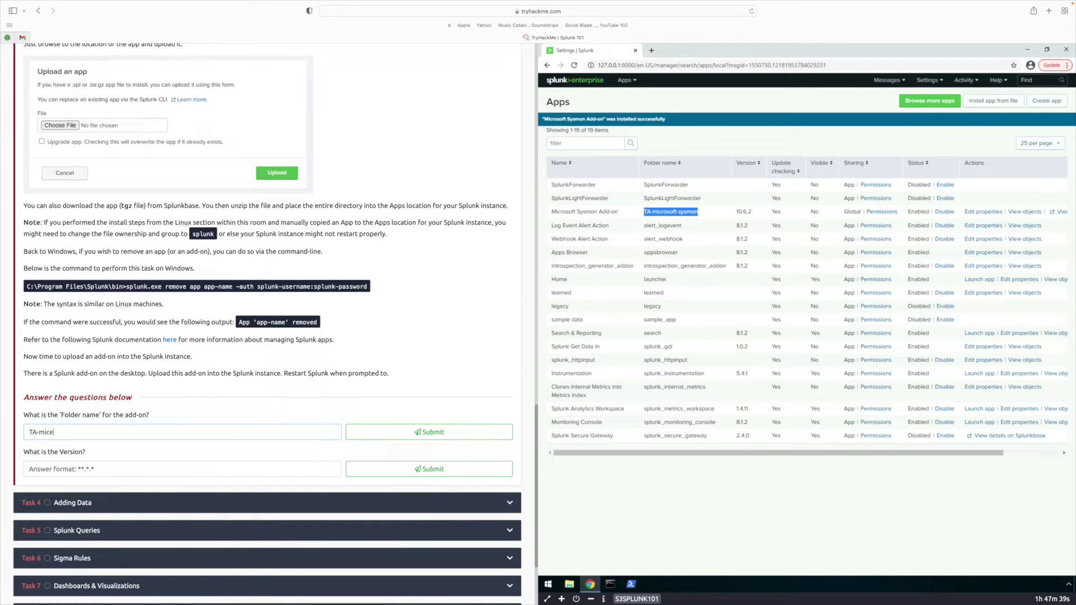
type("A-microsoft-sysmon")
key("Return")
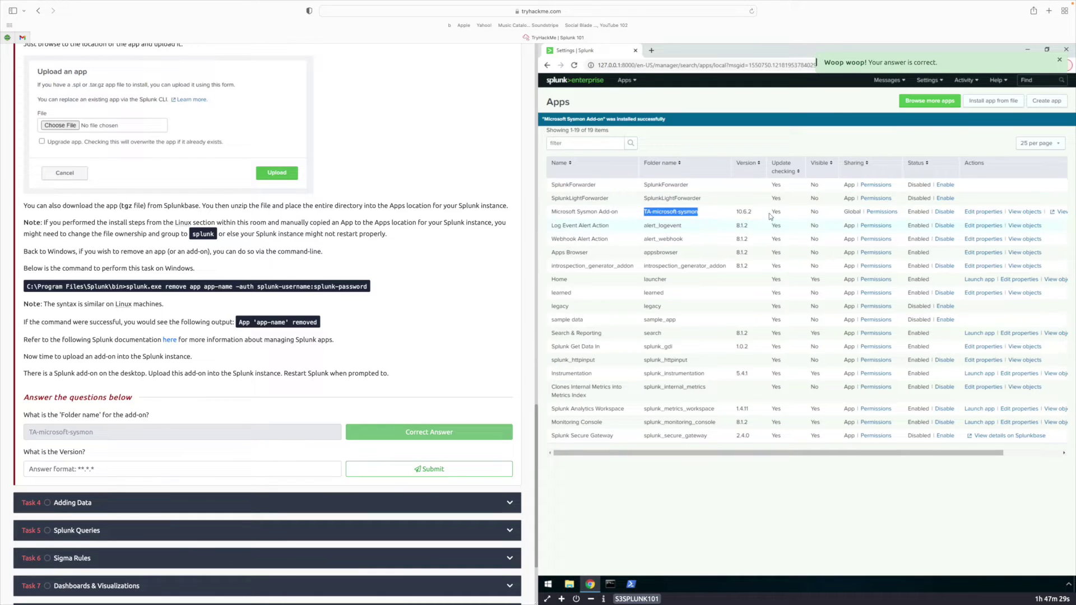
type("10.6.2")
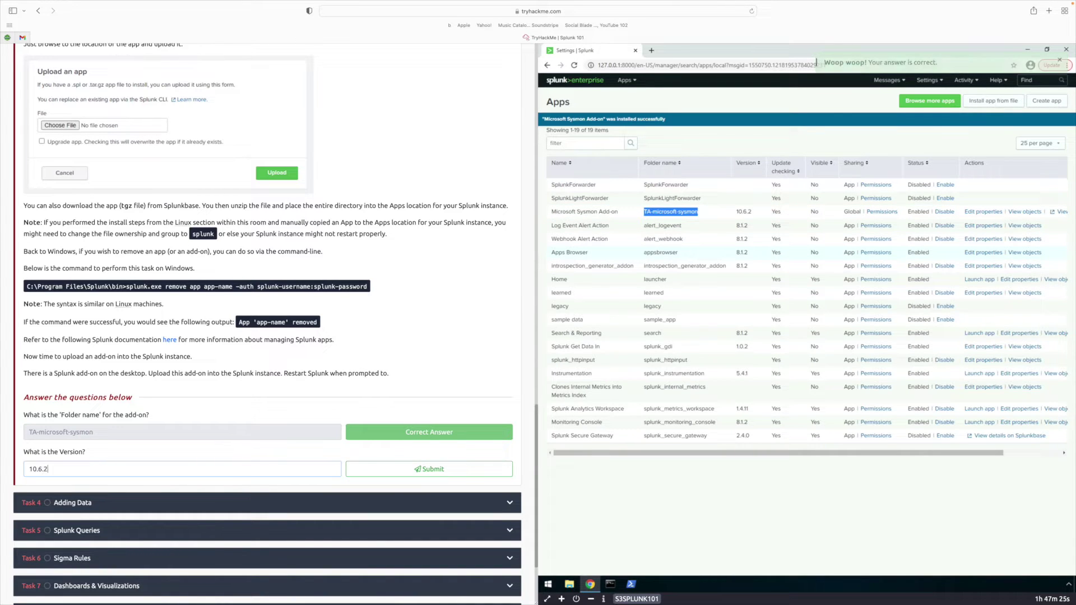
left_click(424, 469)
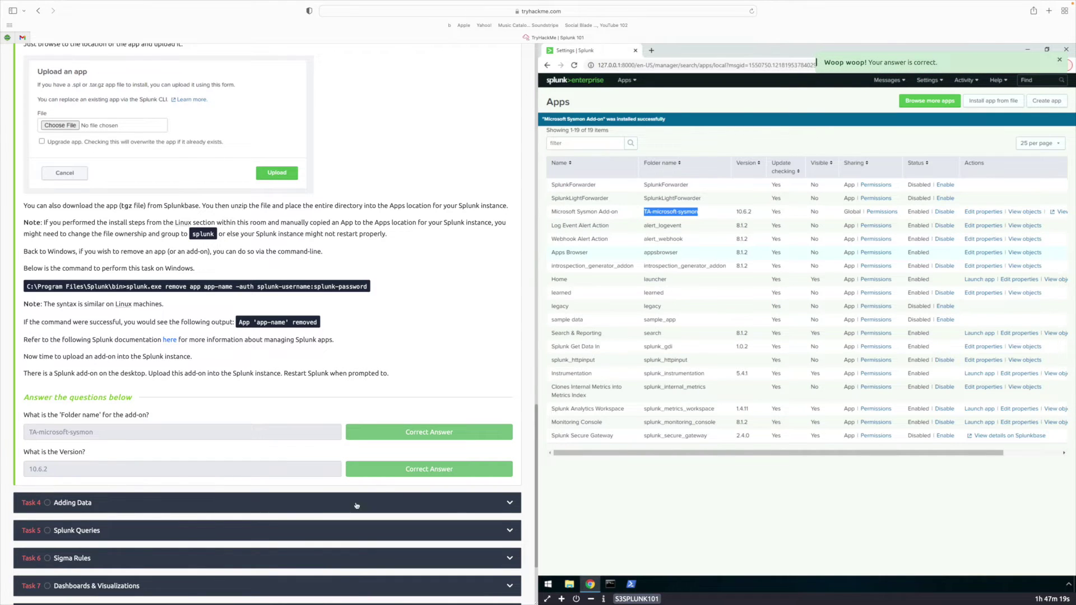
Open Task 4, Adding Data, and go to its question about the Splunk tutorial data.
left_click(472, 503)
scroll(470, 506, "down", 10)
scroll(302, 304, "down", 6)
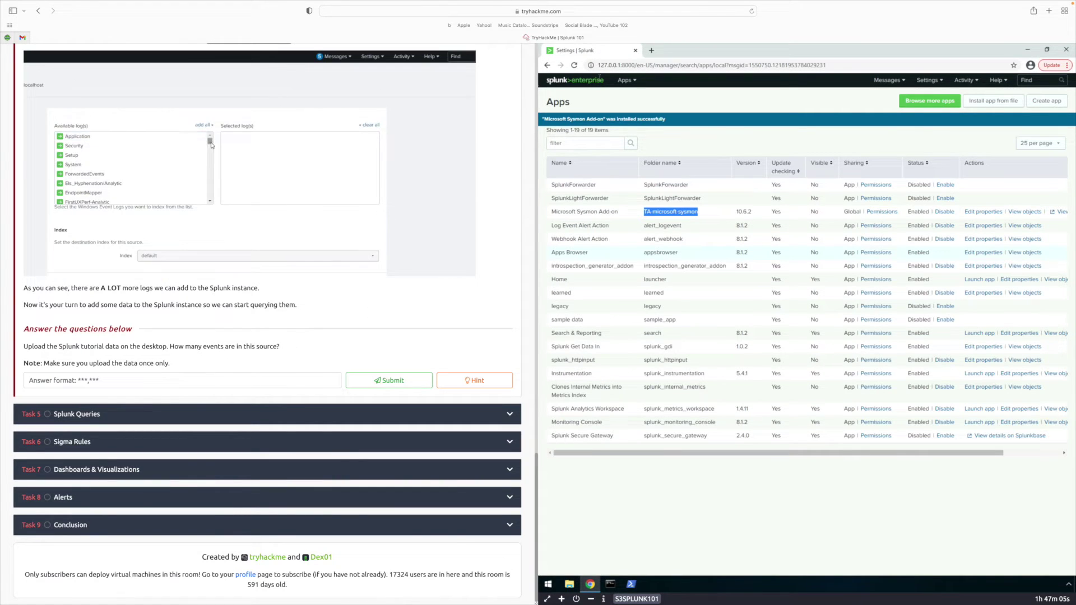
Add the Microsoft-Windows-Sysmon/Operational log to the local event log collection in Splunk's data inputs and save it.
left_click(591, 83)
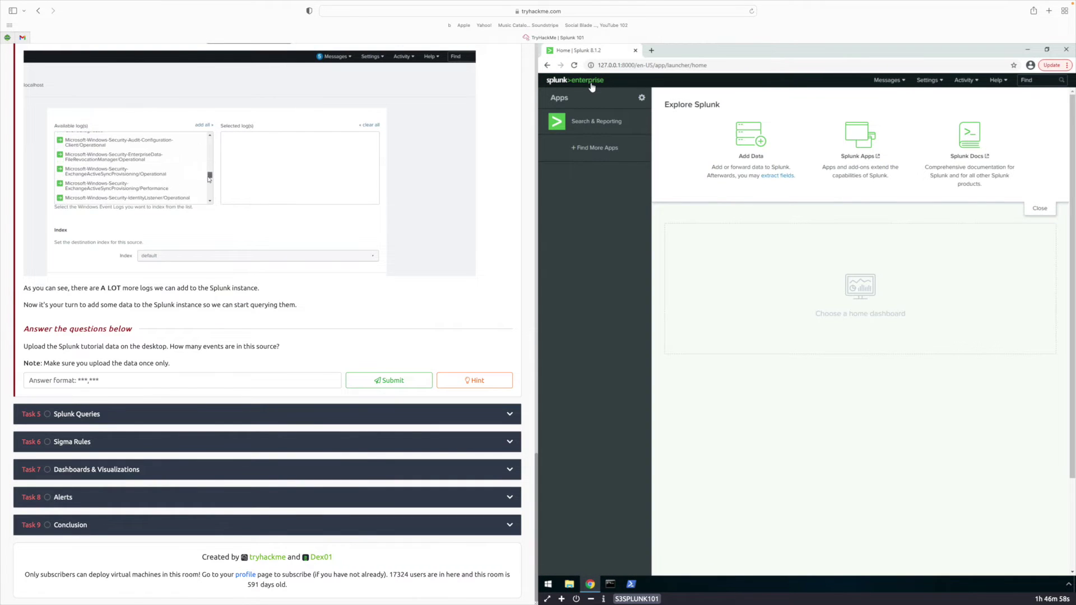
left_click(927, 81)
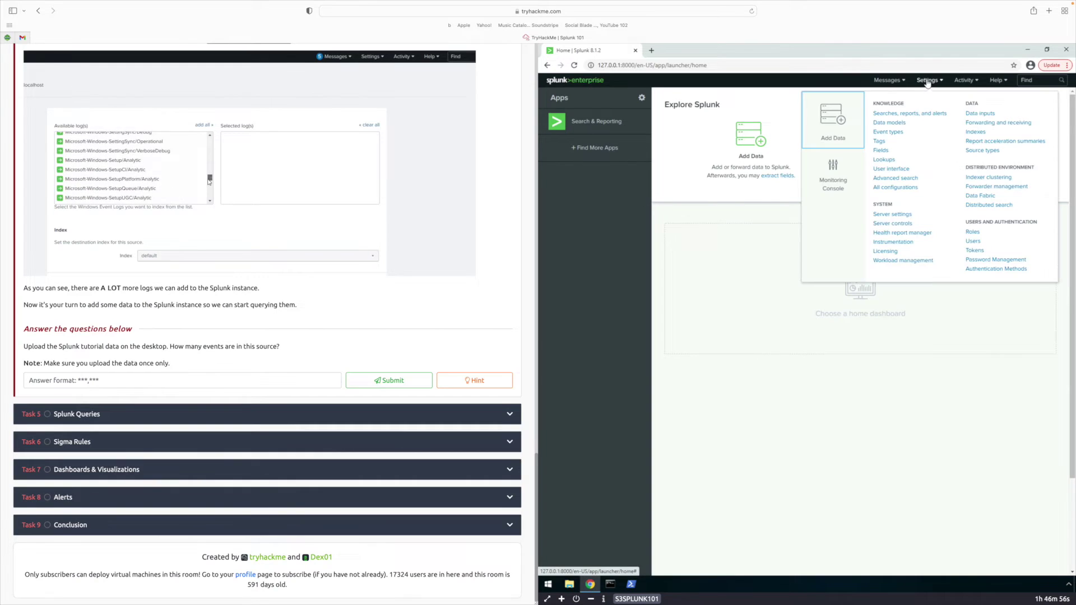
left_click(970, 116)
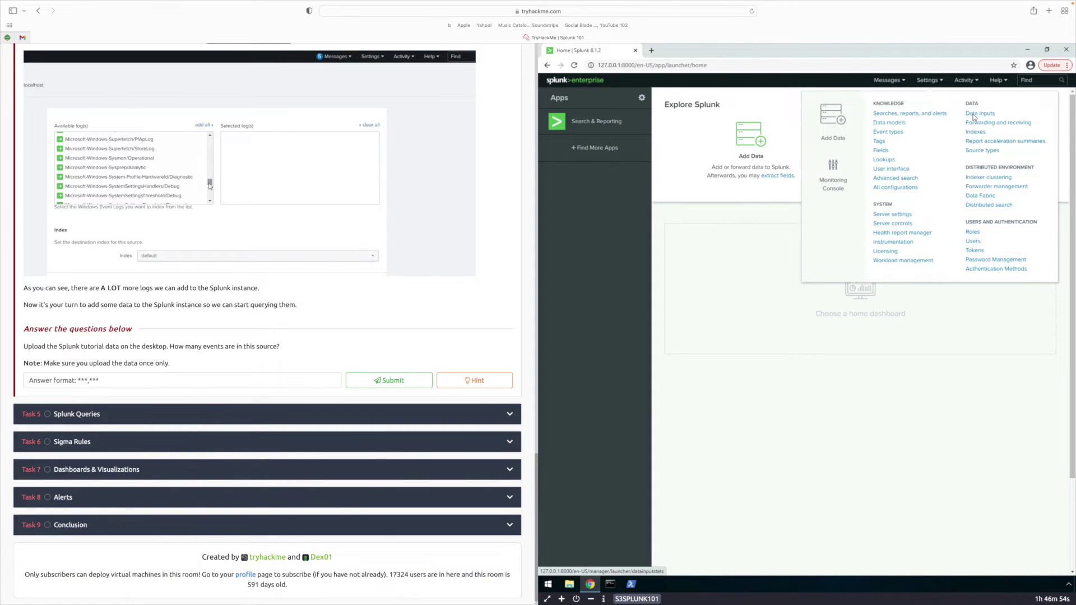
left_click(986, 172)
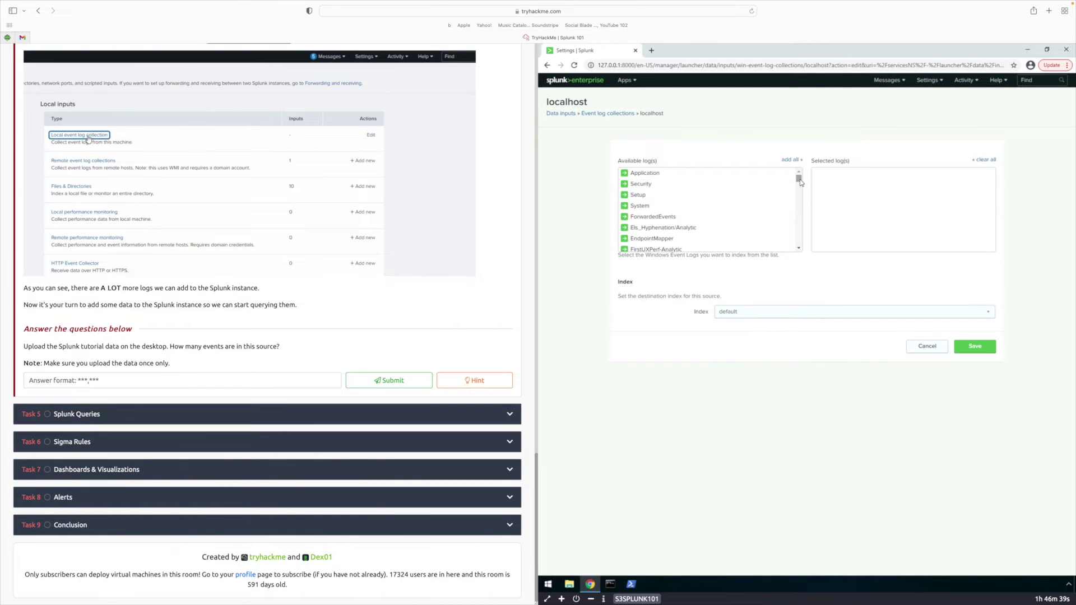
left_click_drag(800, 190, 800, 225)
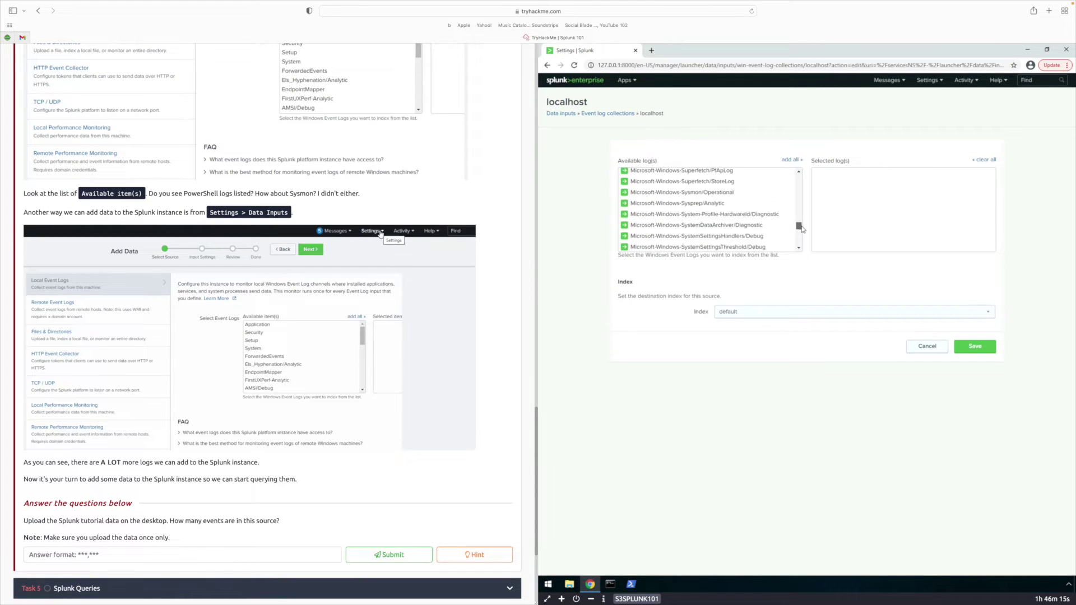
left_click(719, 194)
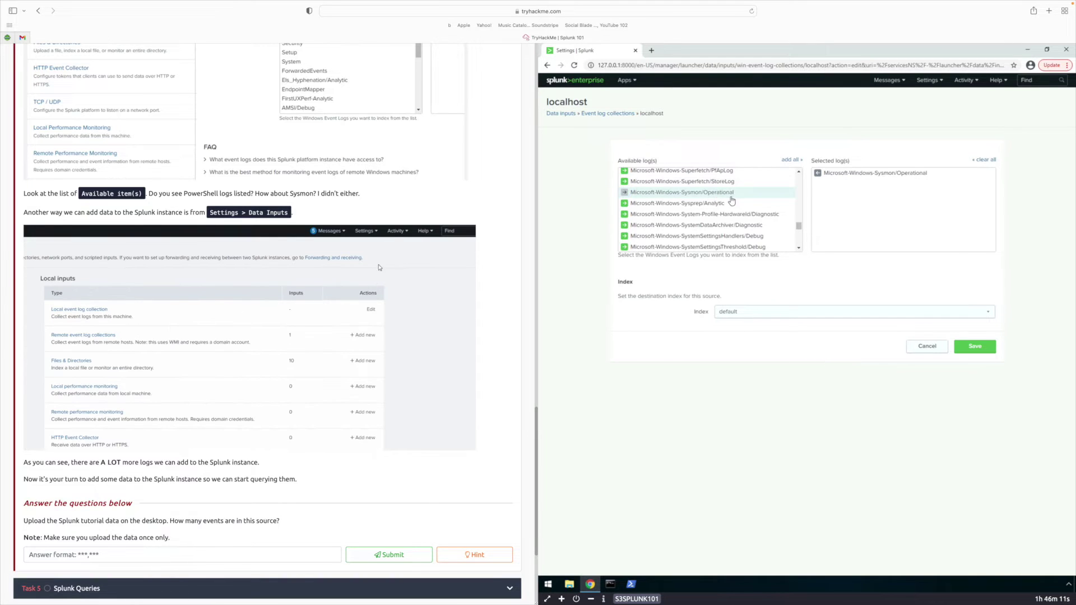
left_click(975, 346)
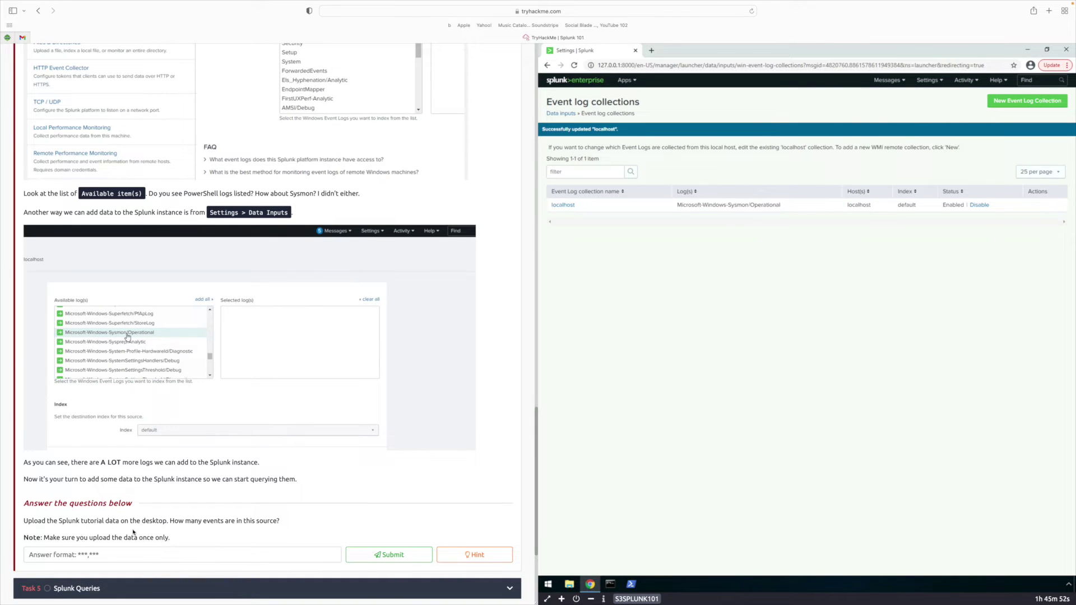
Start a data upload in Splunk with tutorialdata.zip from the desktop as the source and continue to the input settings.
left_click(566, 86)
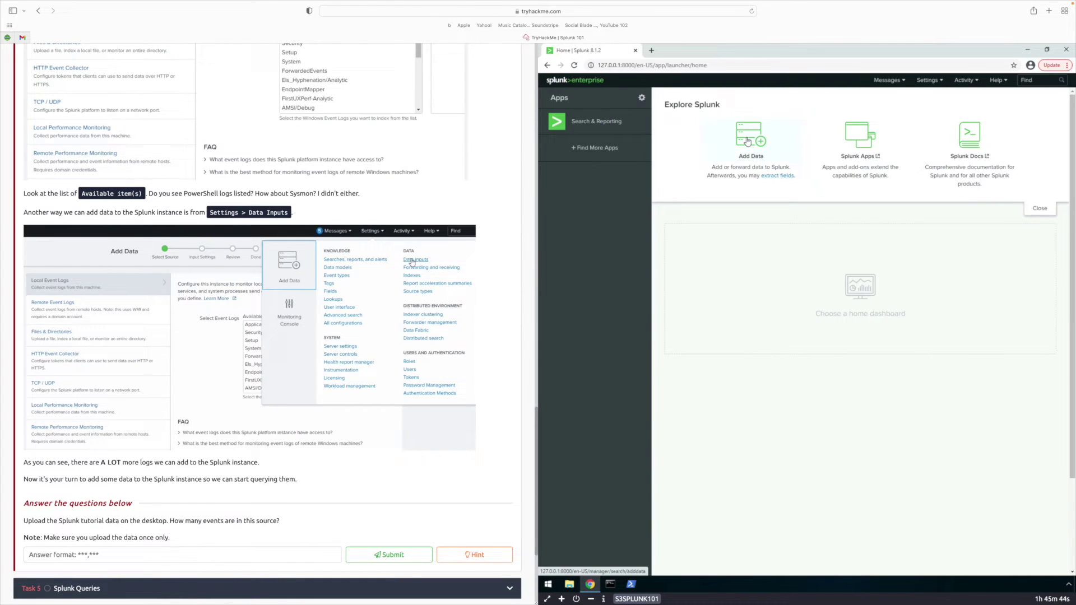
left_click(749, 140)
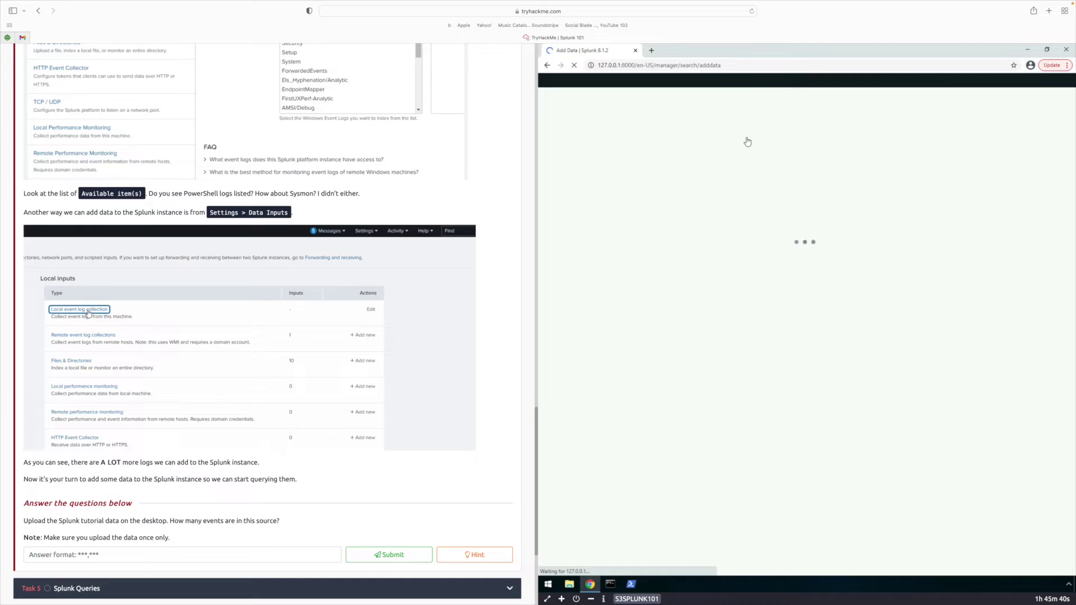
left_click(684, 273)
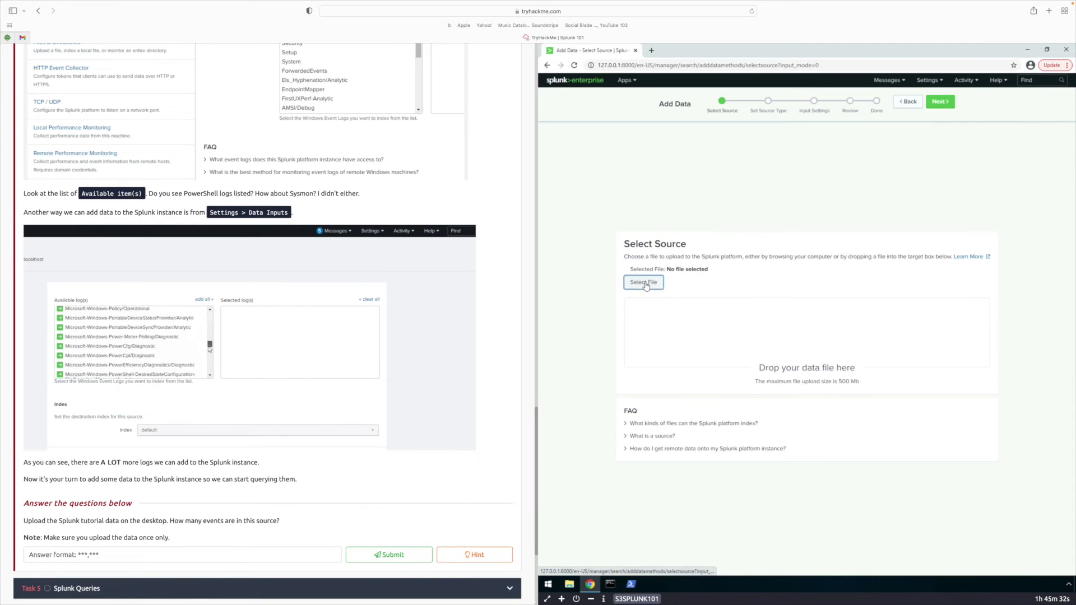
left_click(643, 283)
left_click(636, 111)
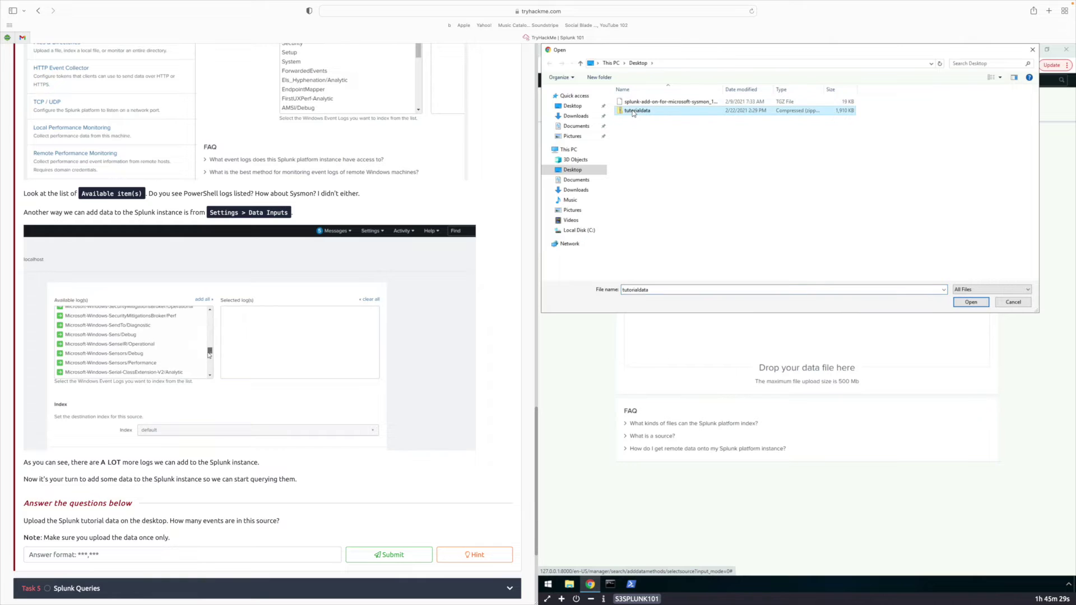
left_click(970, 303)
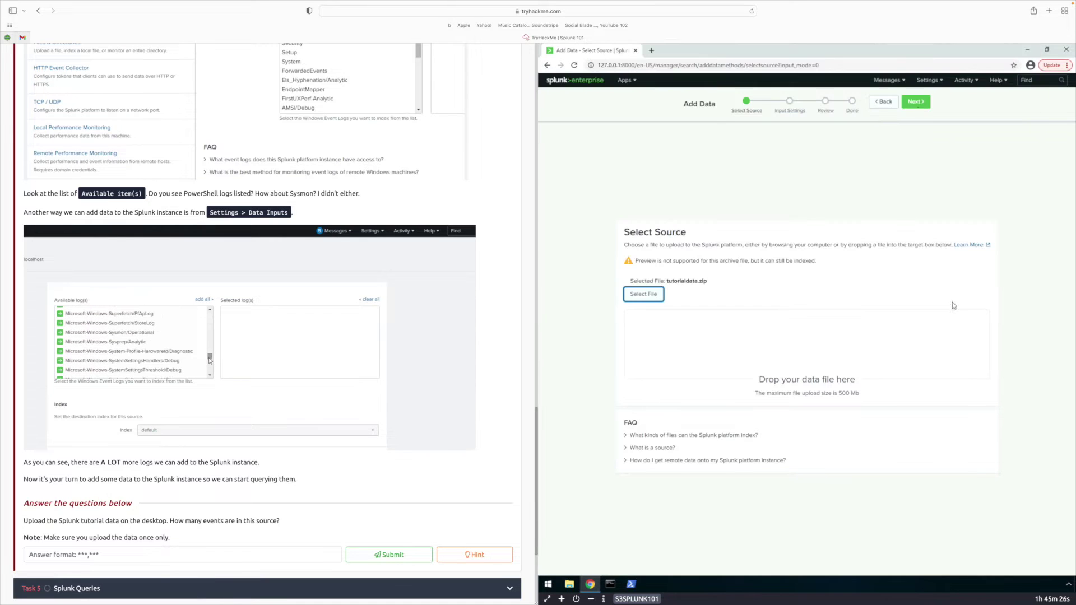
left_click(916, 101)
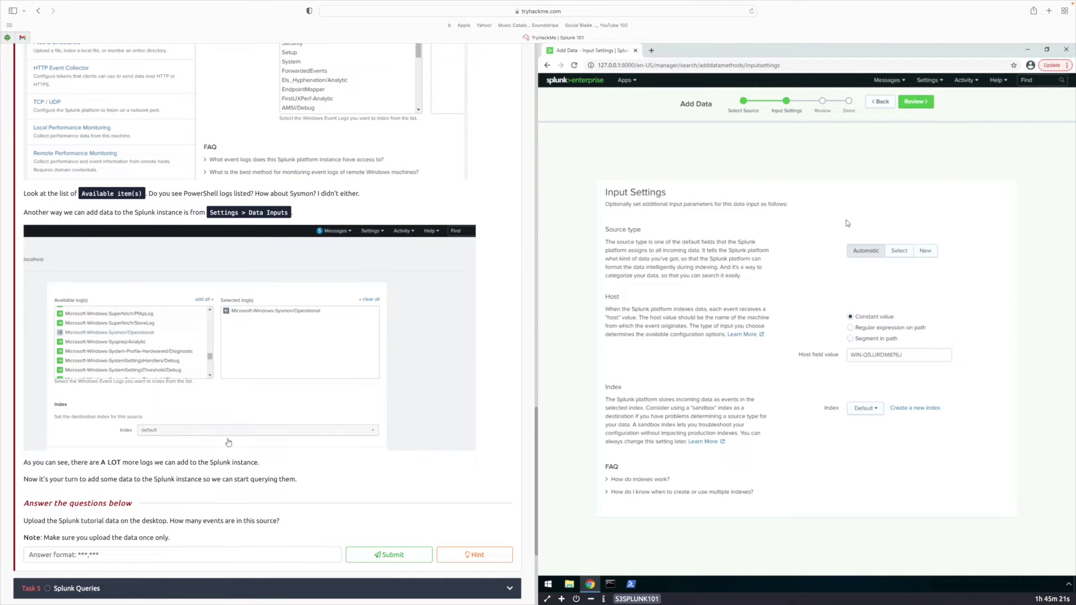
Submit the tutorialdata.zip upload with the default input settings and open Splunk's Search & Reporting app.
left_click(916, 101)
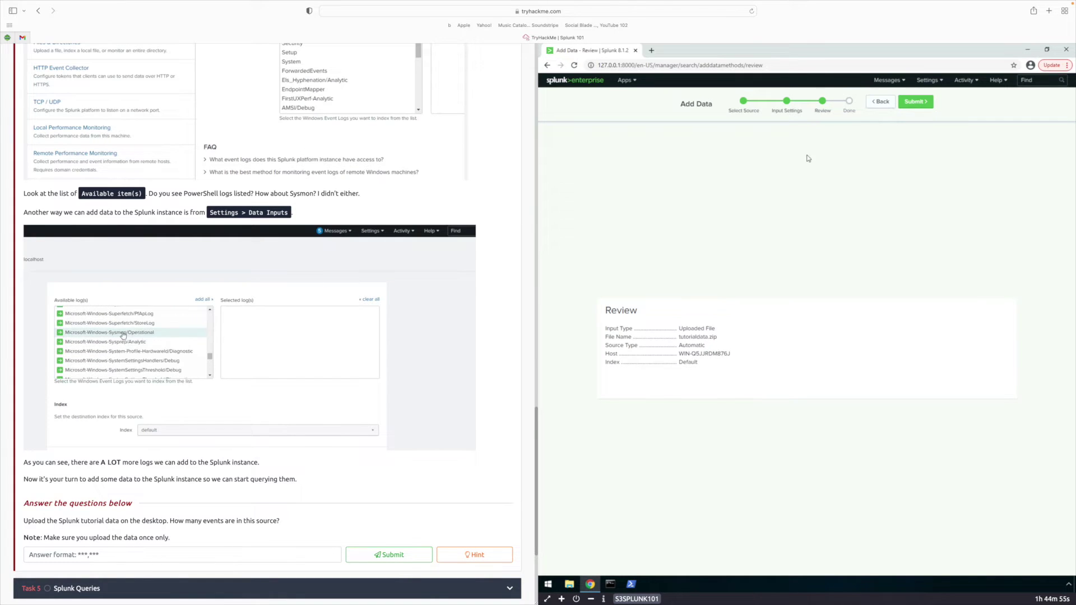
left_click(917, 103)
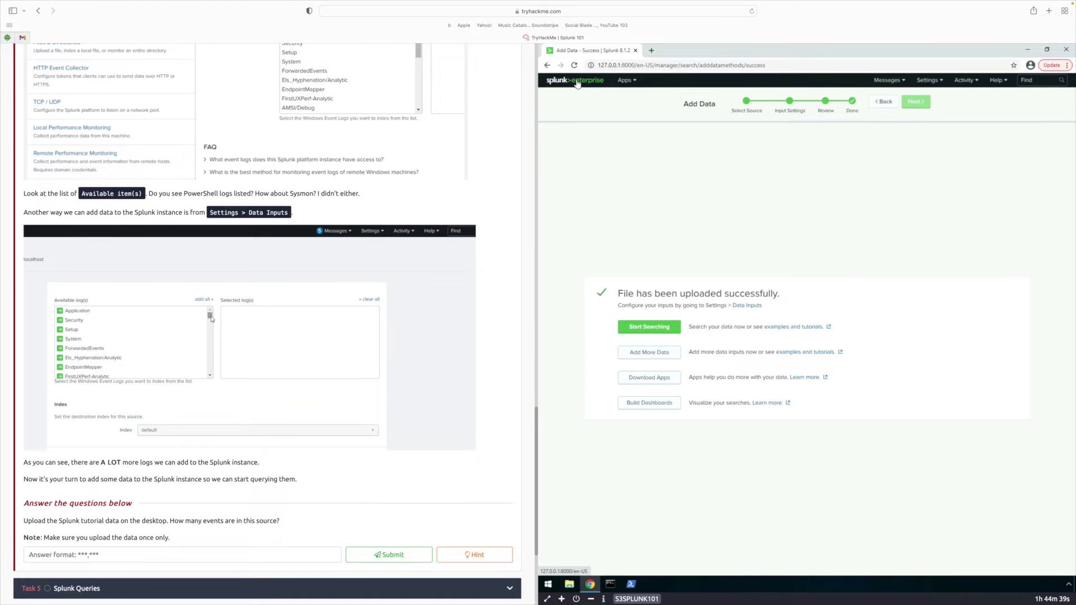
left_click(576, 82)
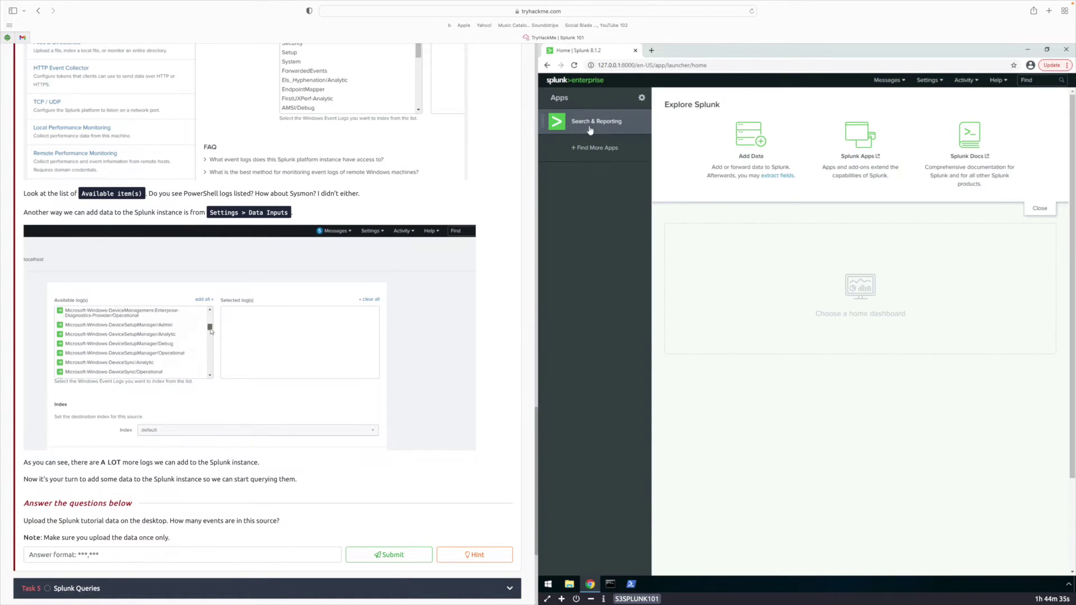
left_click(590, 128)
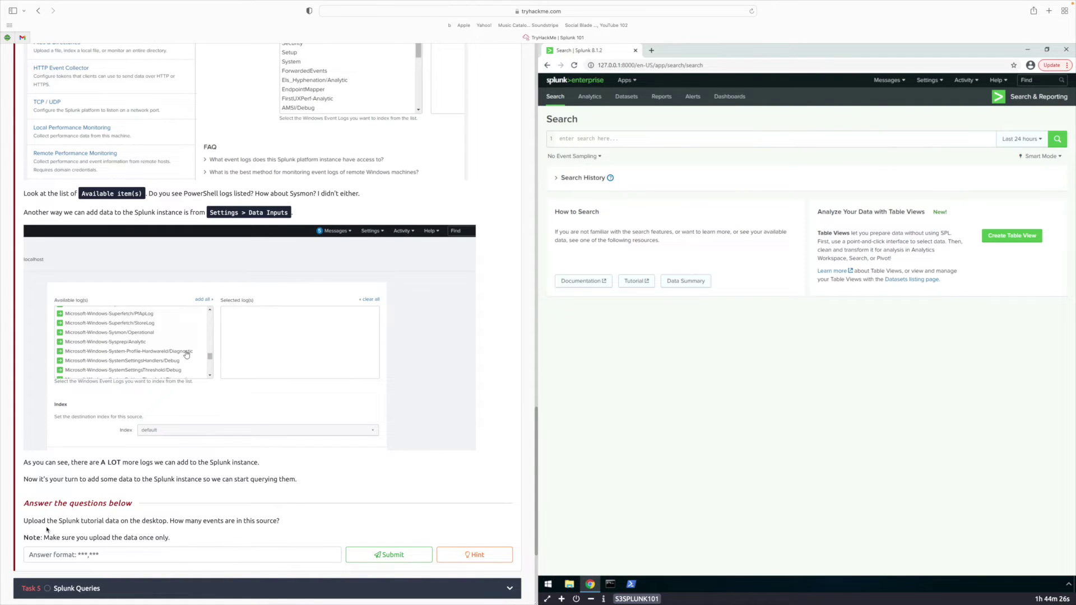
Set the search time range to All time.
left_click(615, 138)
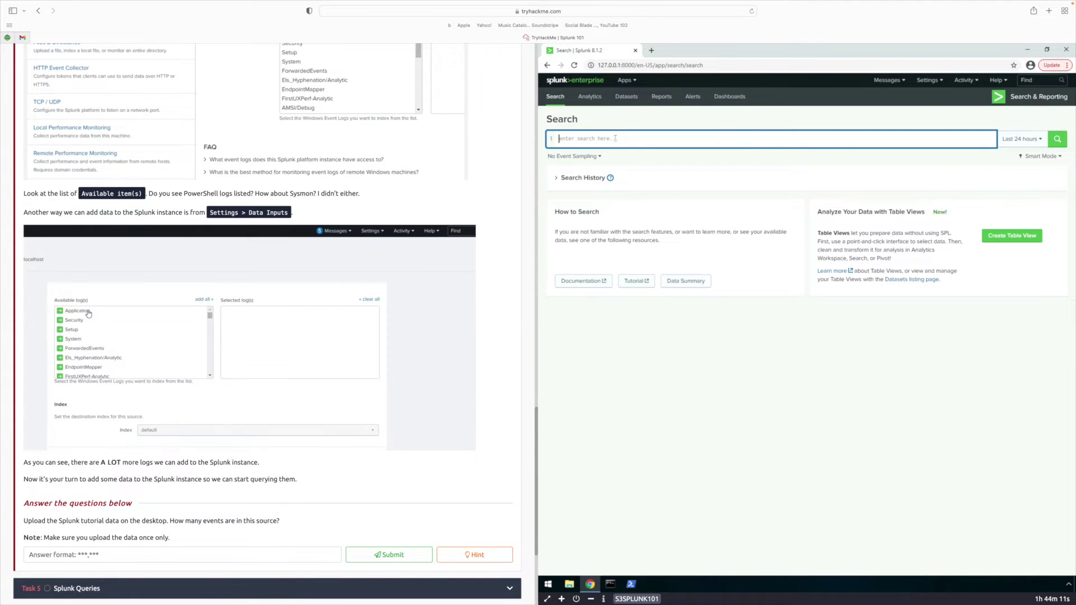
left_click(1032, 140)
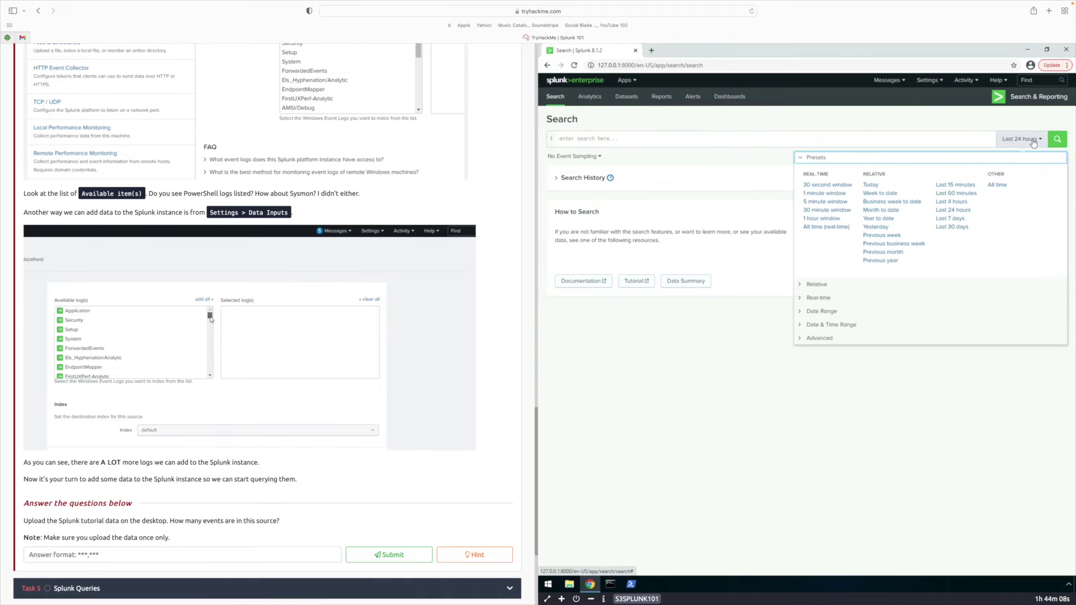
left_click(996, 184)
Try to search the uploaded data with the query source="tutorialdata.zip*" host"Win-q5jjrdm876j".
left_click(604, 139)
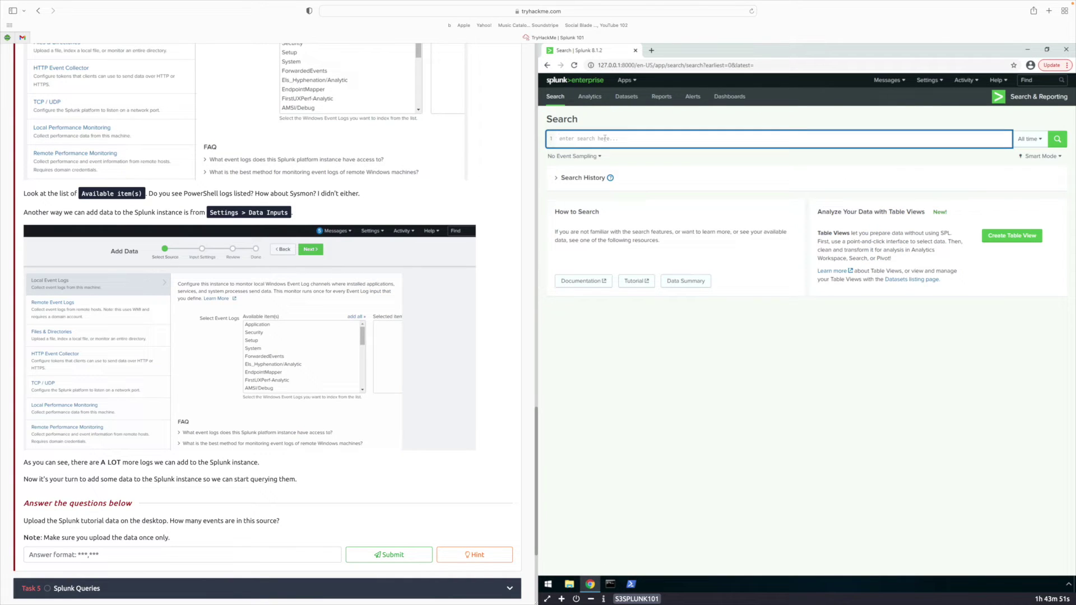
type("source")
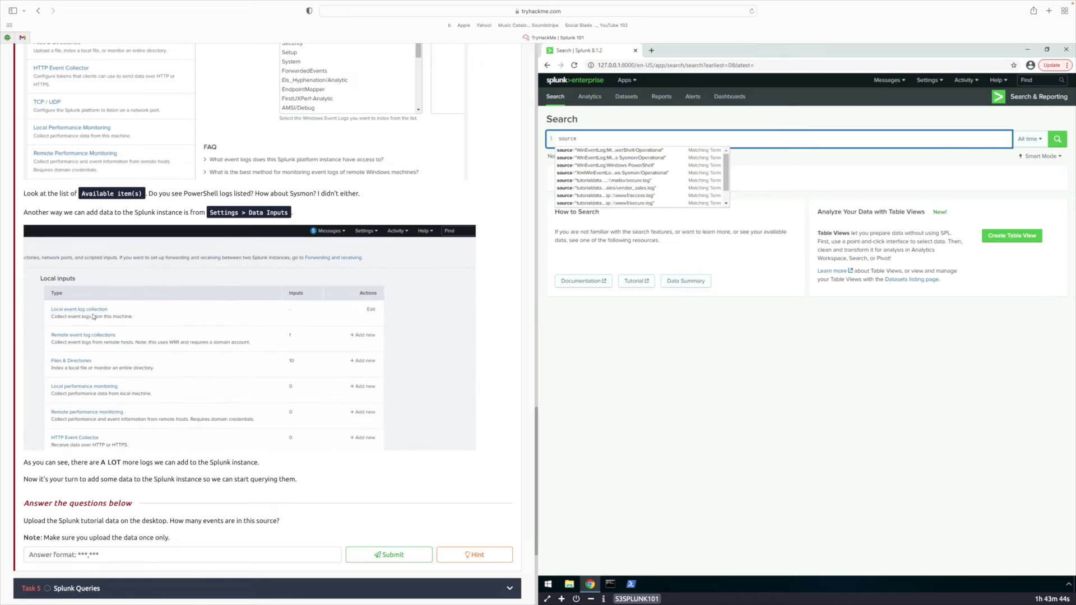
type("=\"tut")
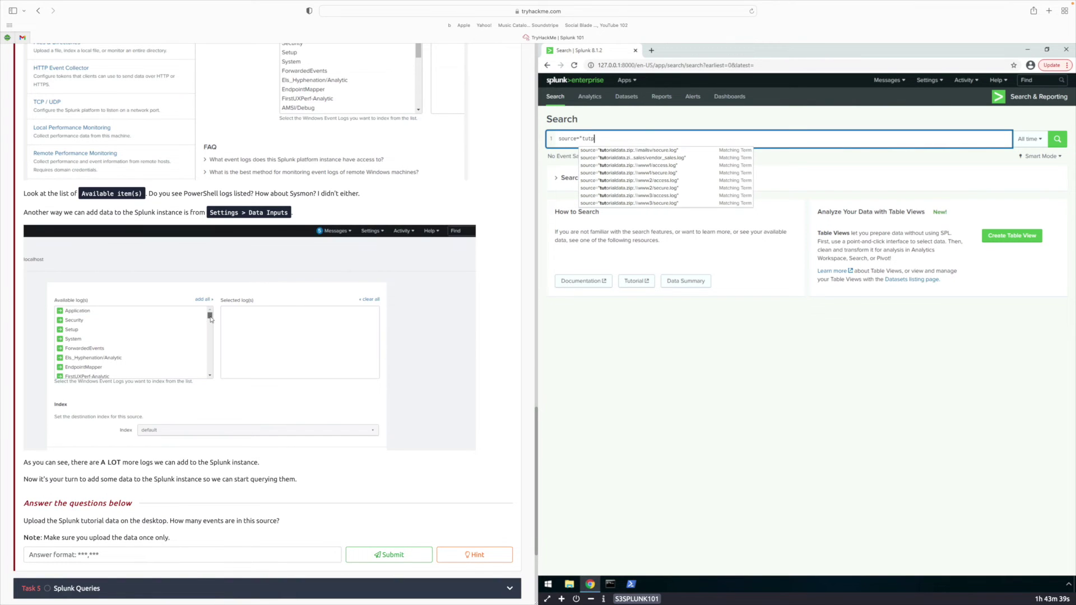
type("oriald")
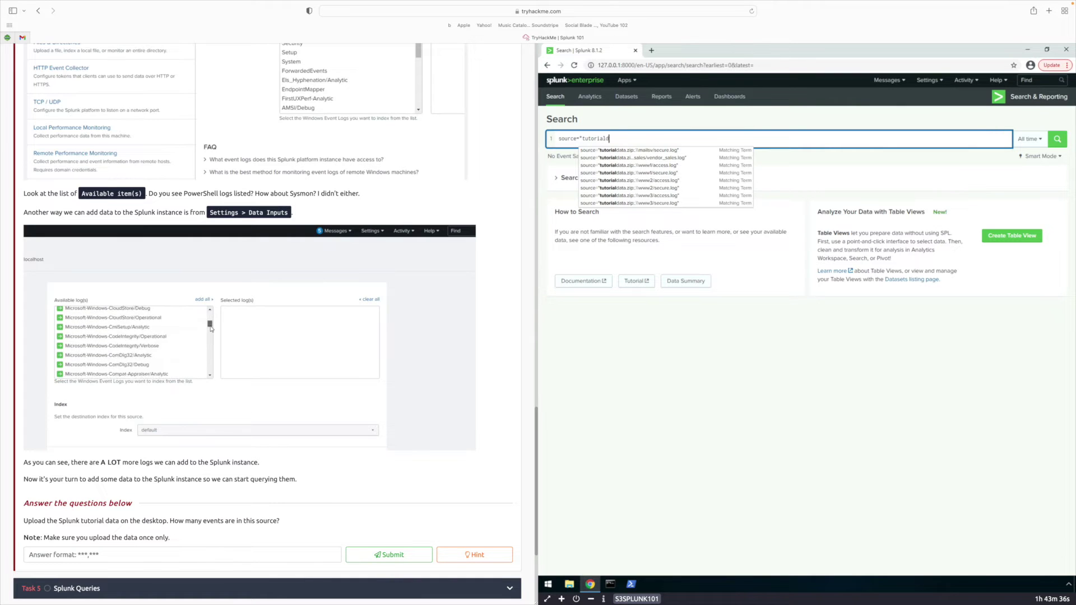
type("ata.zip*")
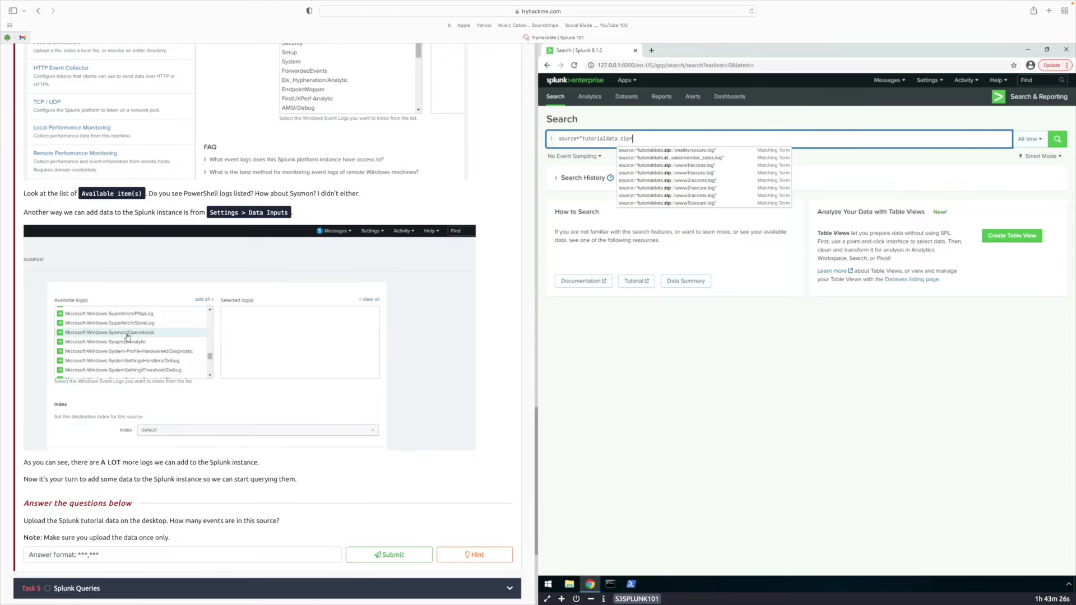
key("Return")
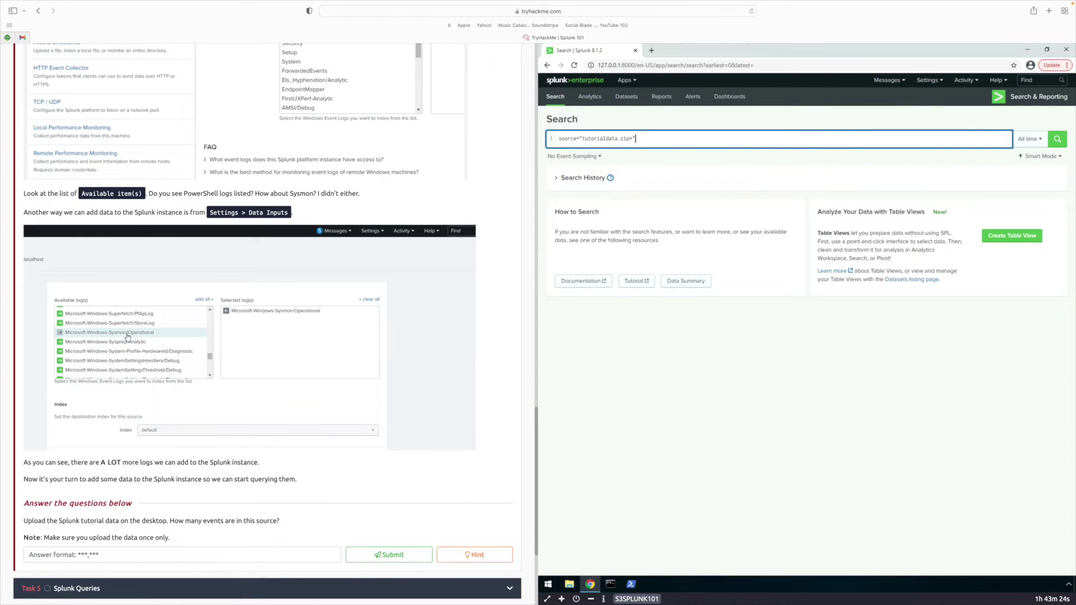
type("h")
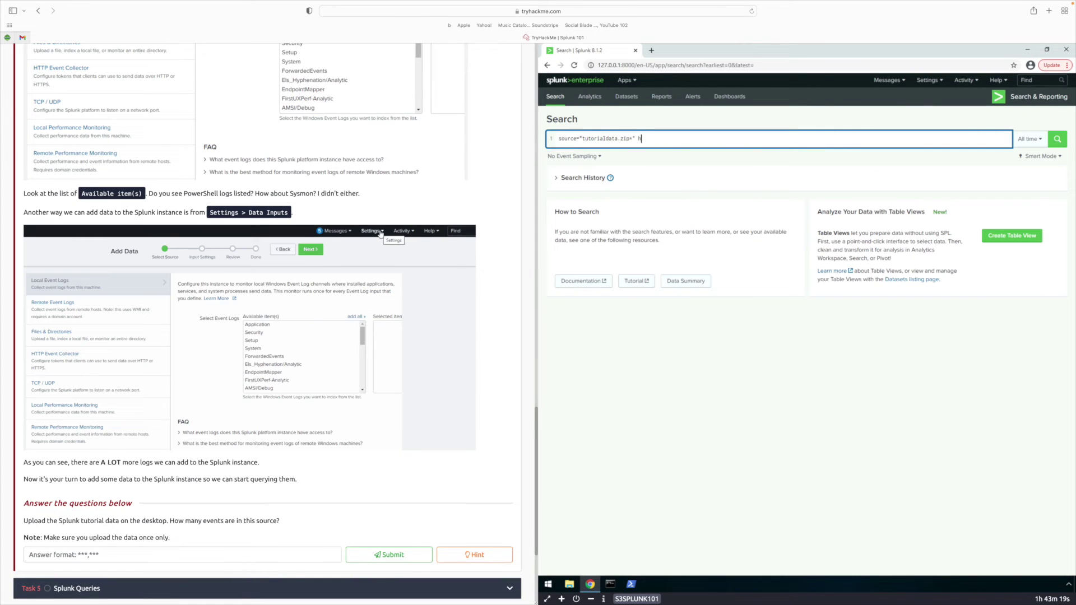
type("ost=\"Wi")
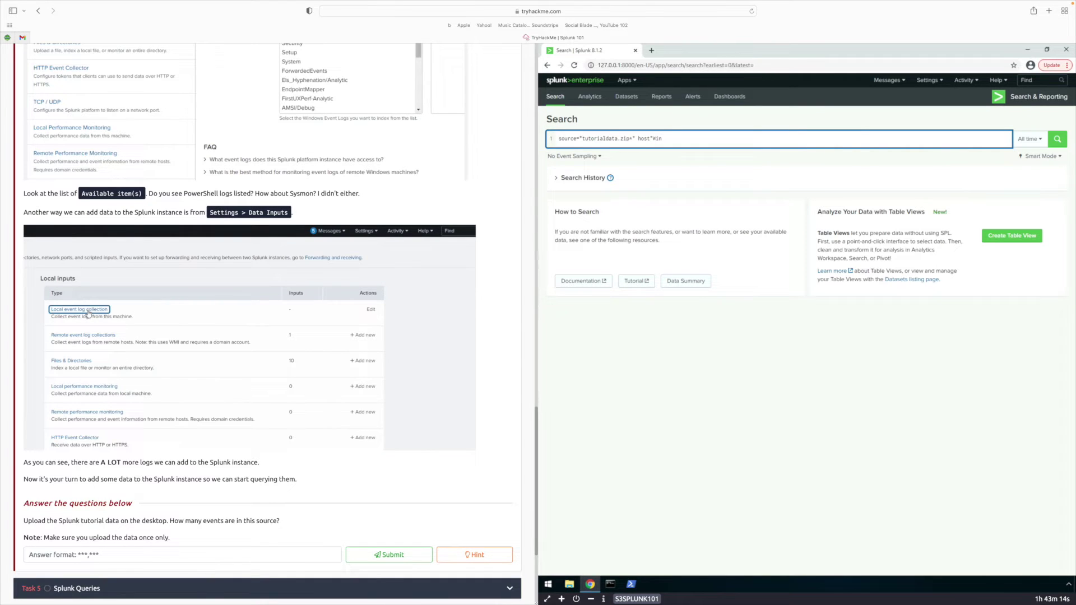
type("n-q5j")
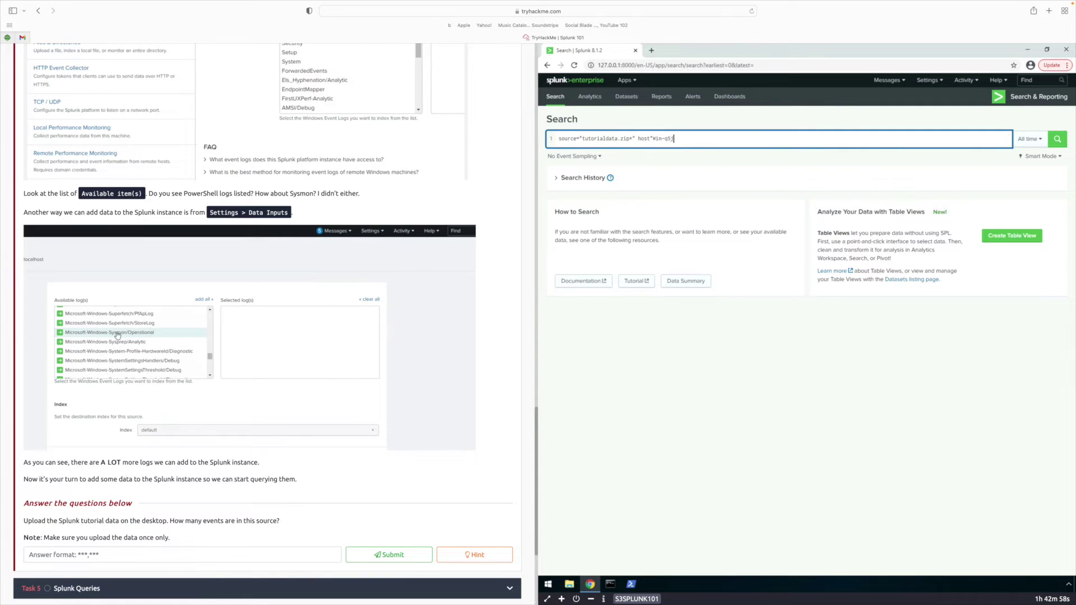
type("jrdm")
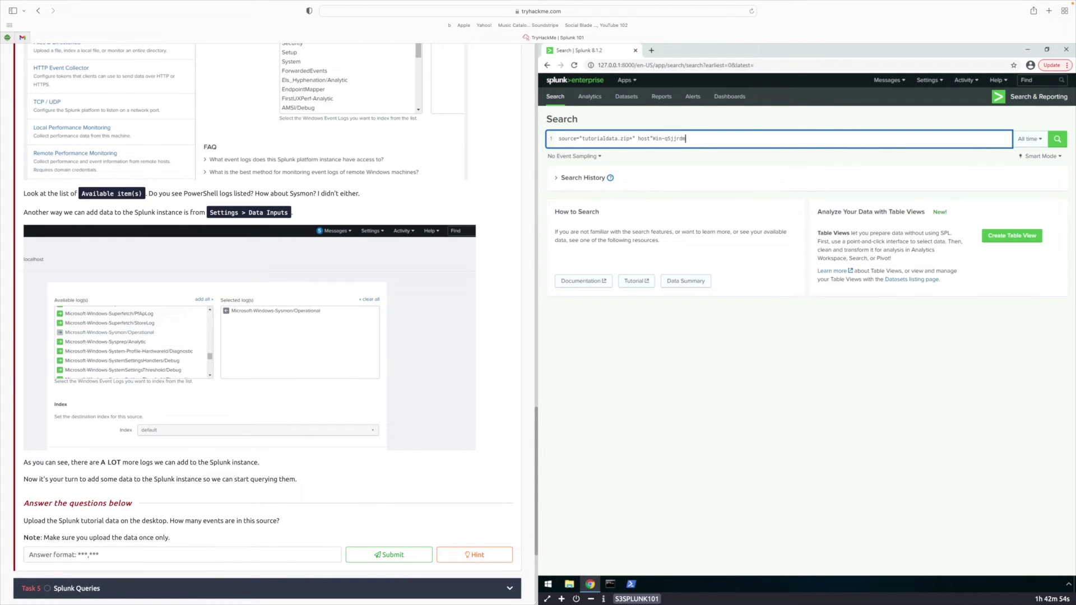
type("876j")
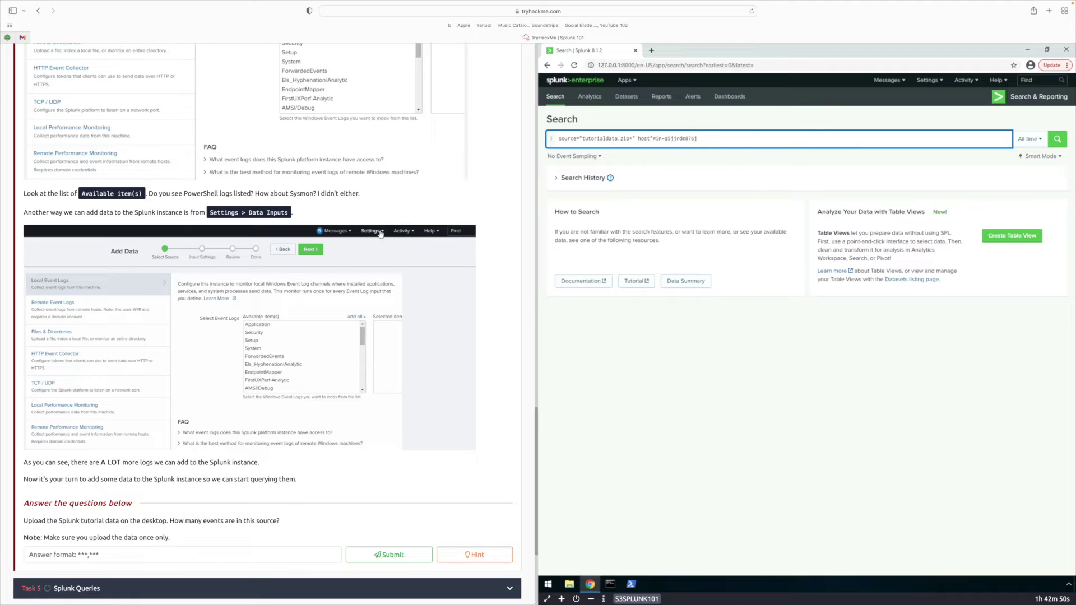
left_click(1054, 142)
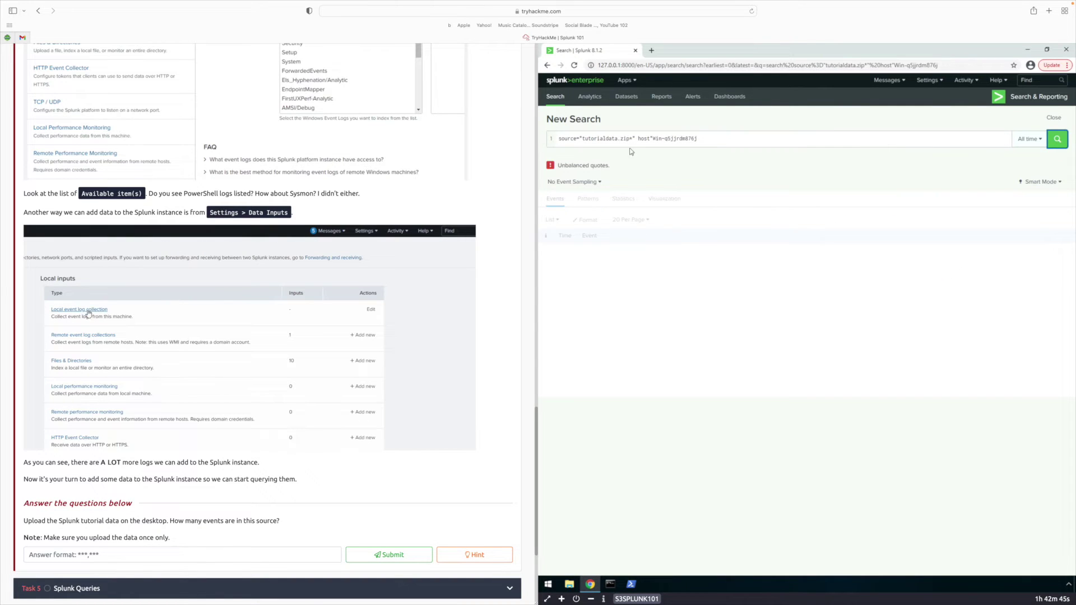
left_click(698, 137)
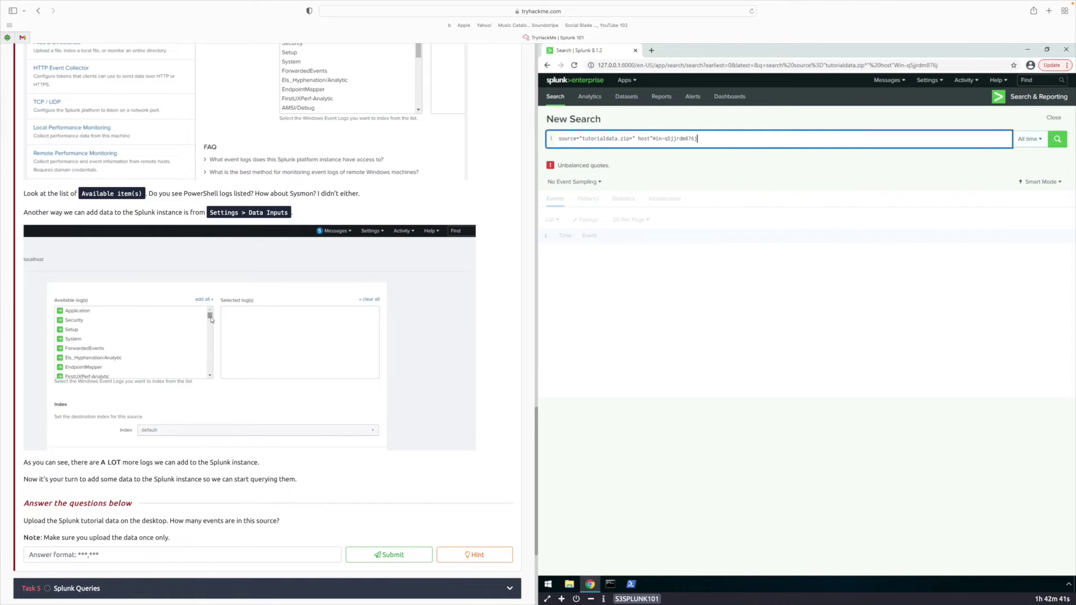
key("Return")
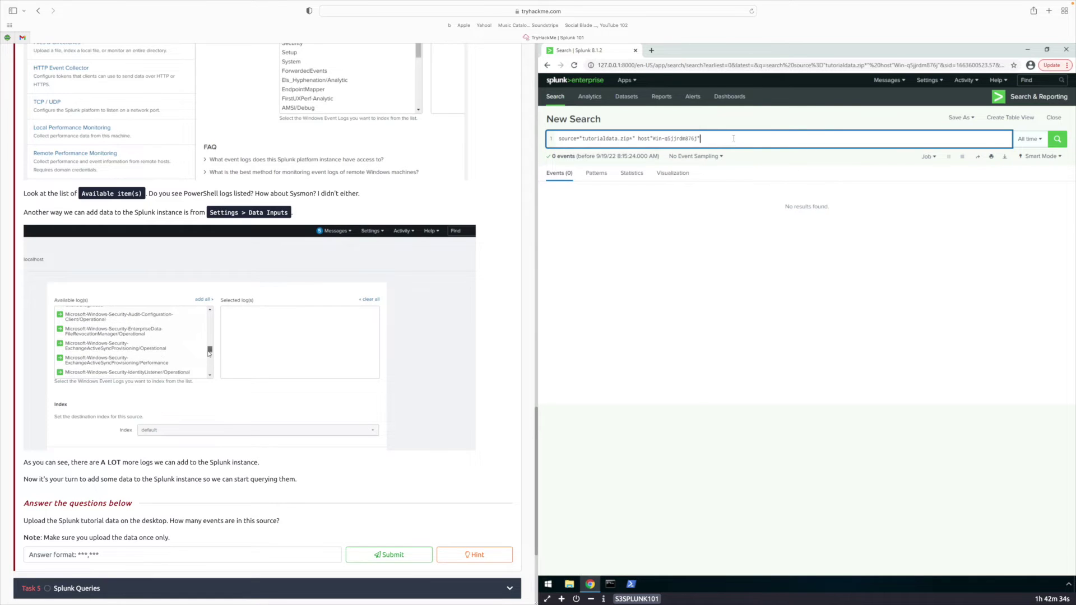
Copy the current query, clear it and search all events with *.
left_click_drag(736, 138, 558, 139)
right_click(572, 143)
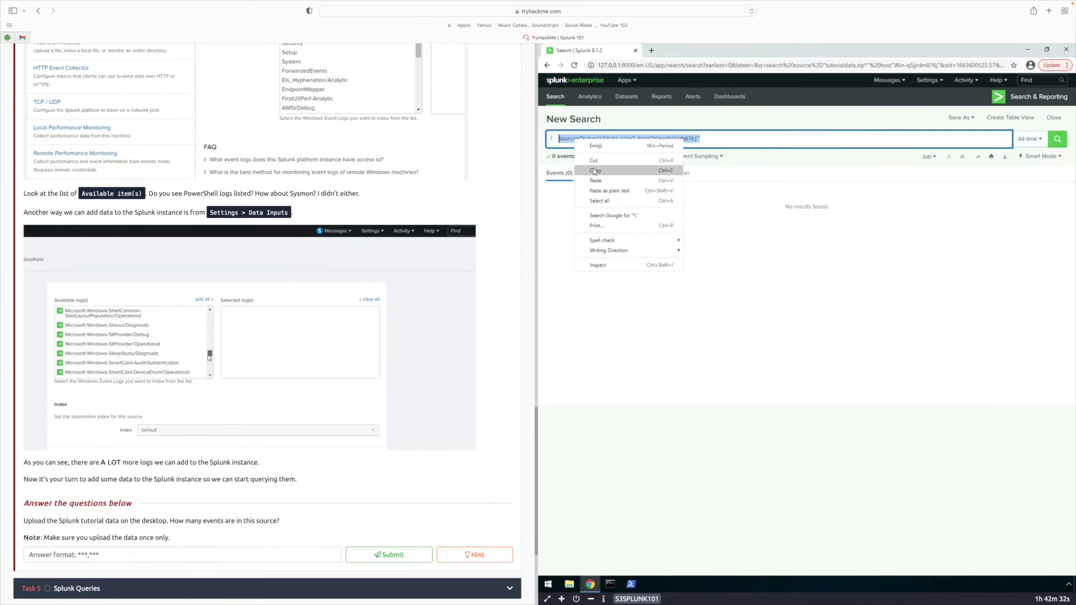
left_click(594, 171)
key("BackSpace")
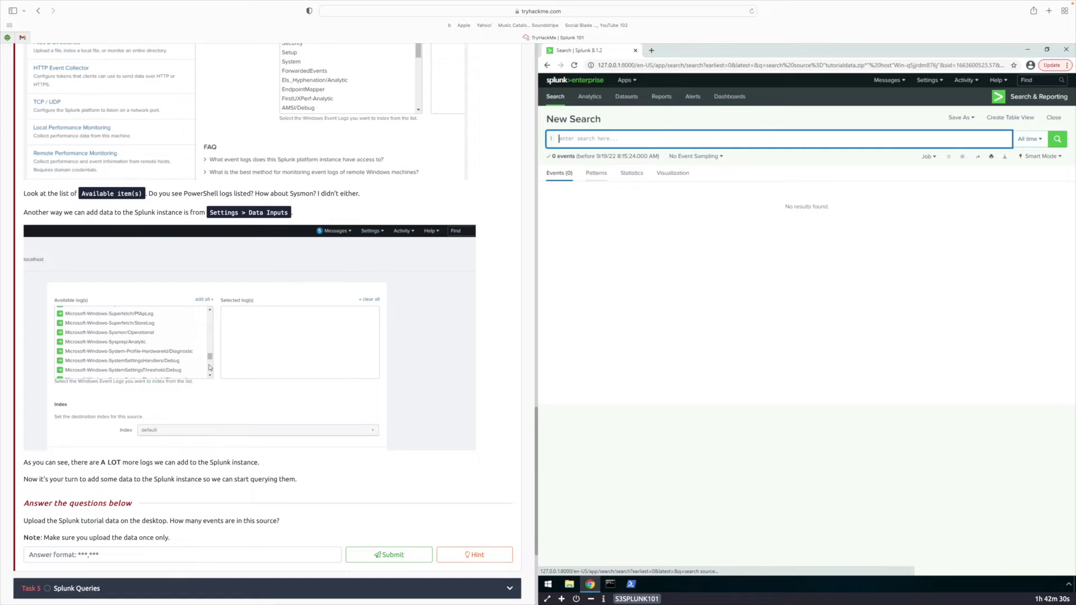
type("*")
key("Return")
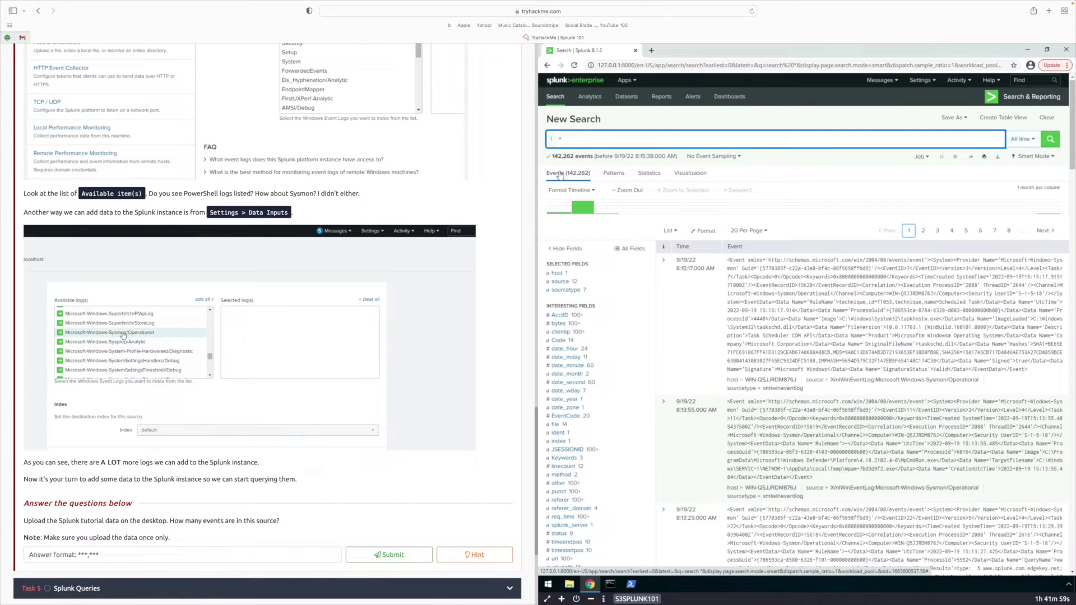
Replace the query with source="tutorialdata.zip*" host="win-q5jjrdm876j" and run the search.
key("BackSpace")
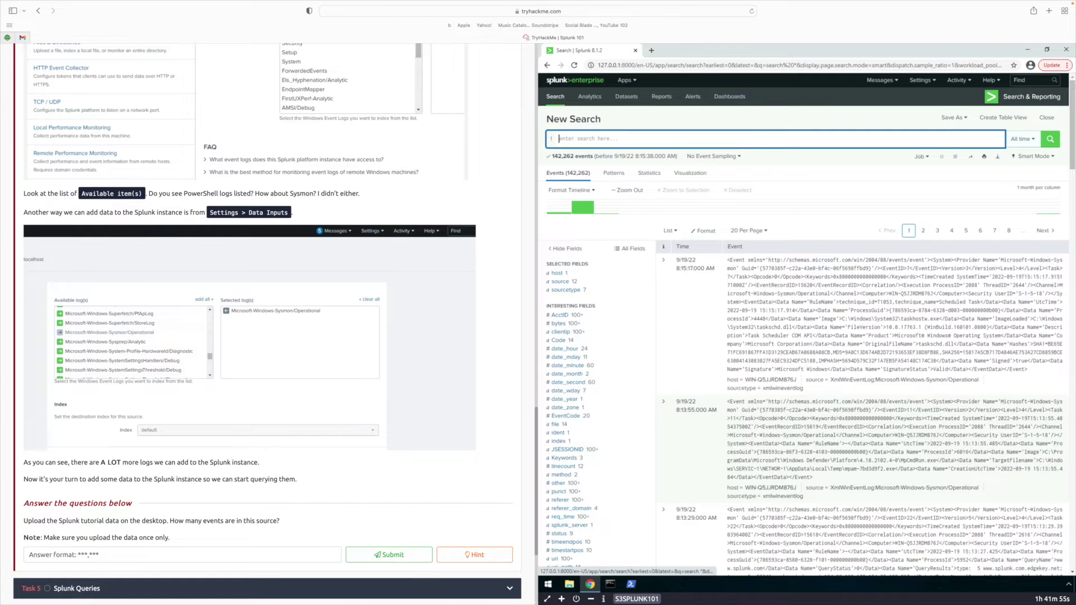
type("source")
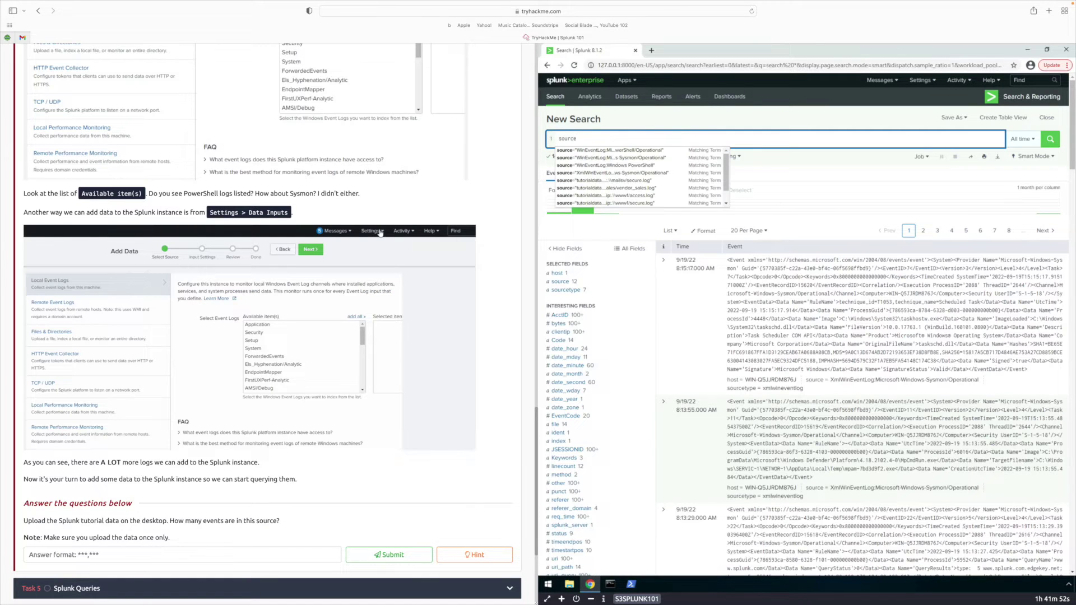
type("=\"")
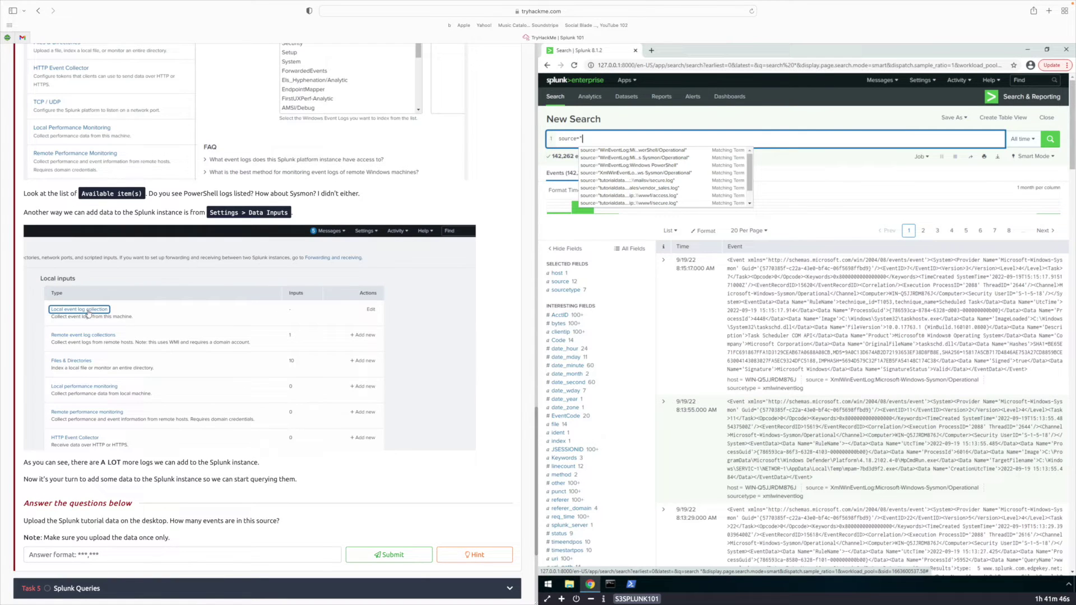
type("tutori")
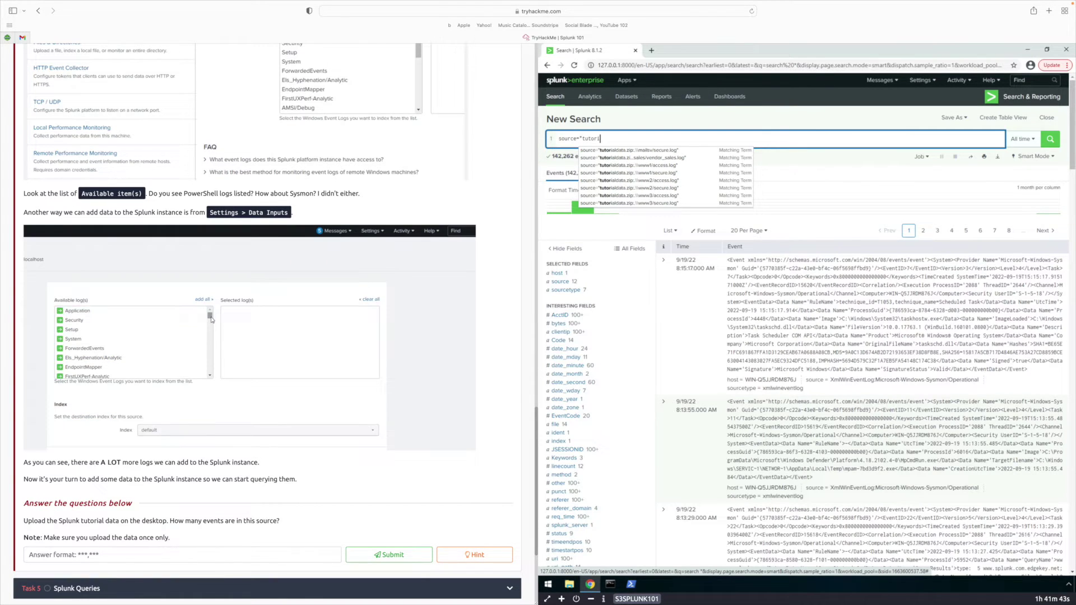
type("aldata.zip*")
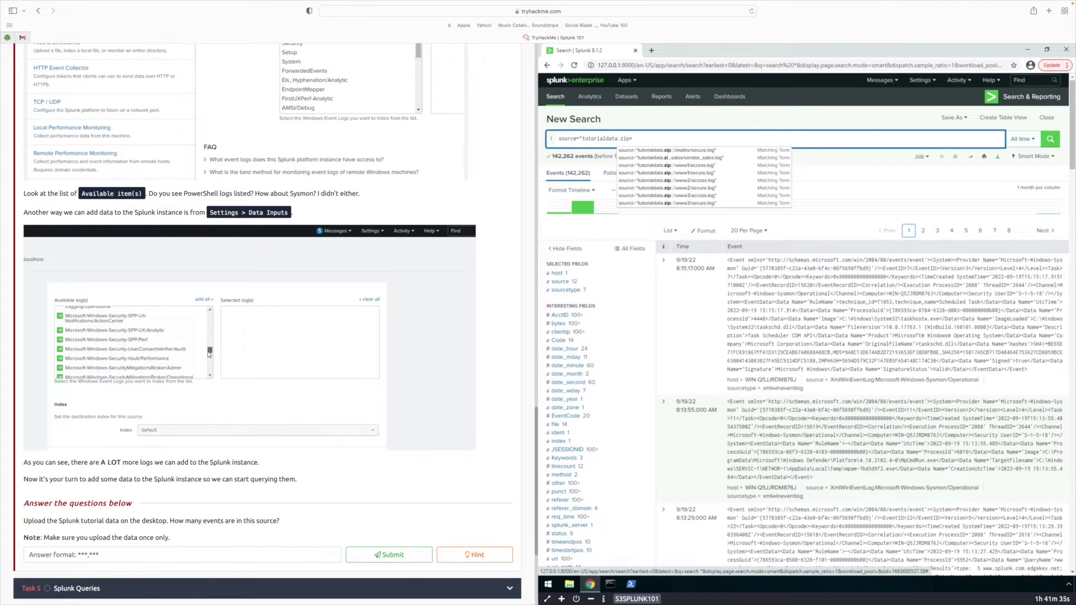
type("\"")
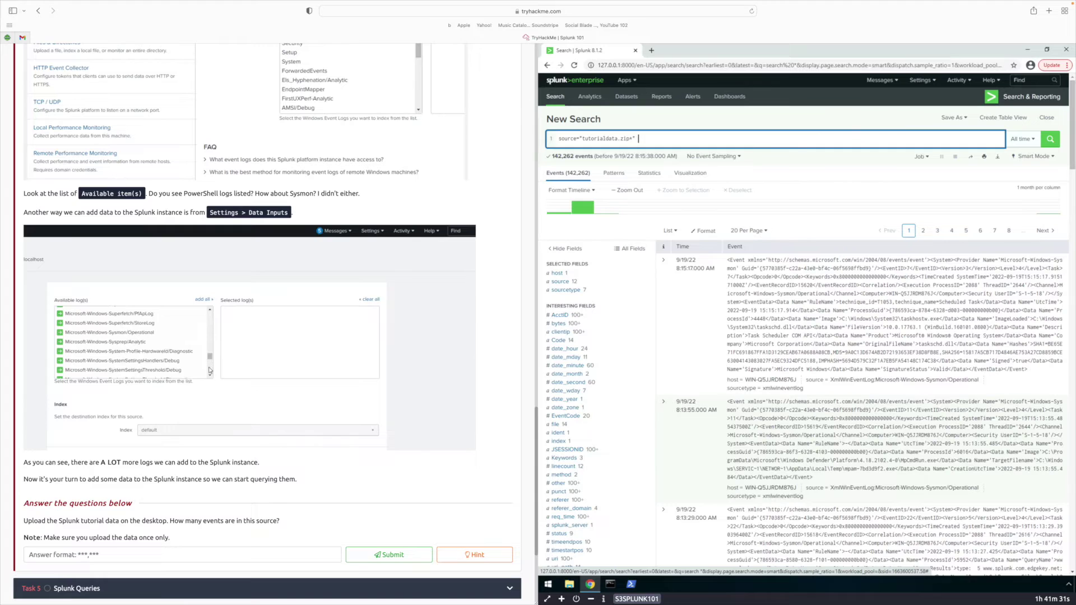
type(" host")
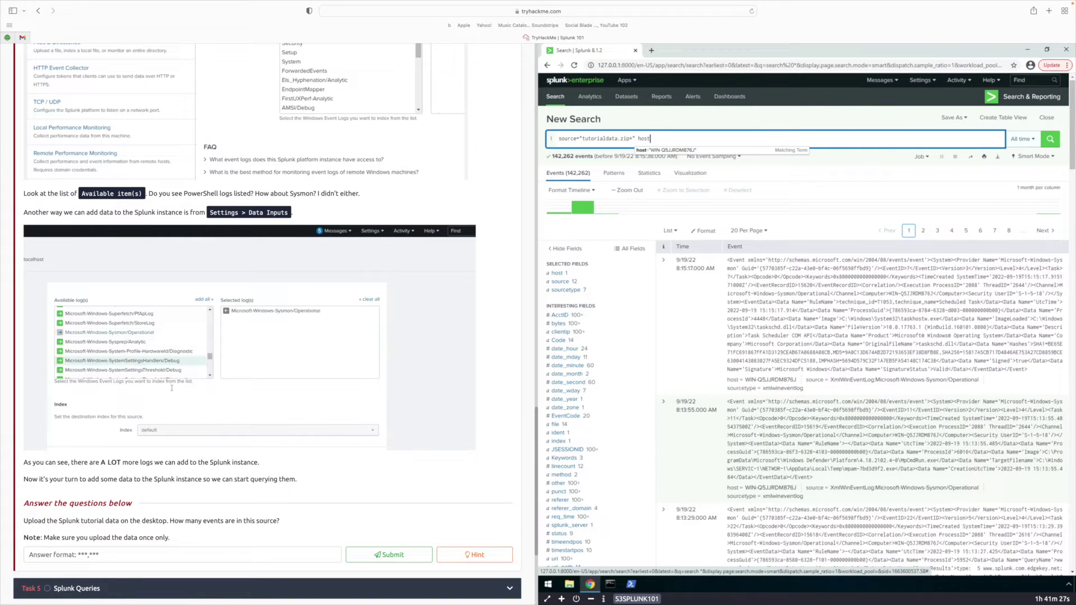
type("=\"win-q5jjrdm876j\"")
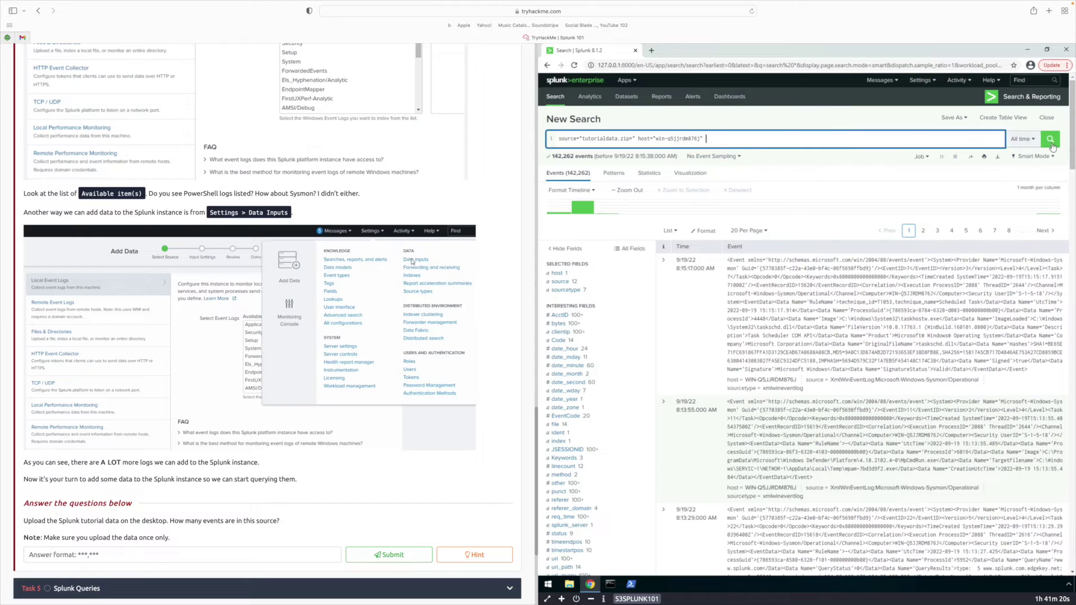
left_click(1051, 145)
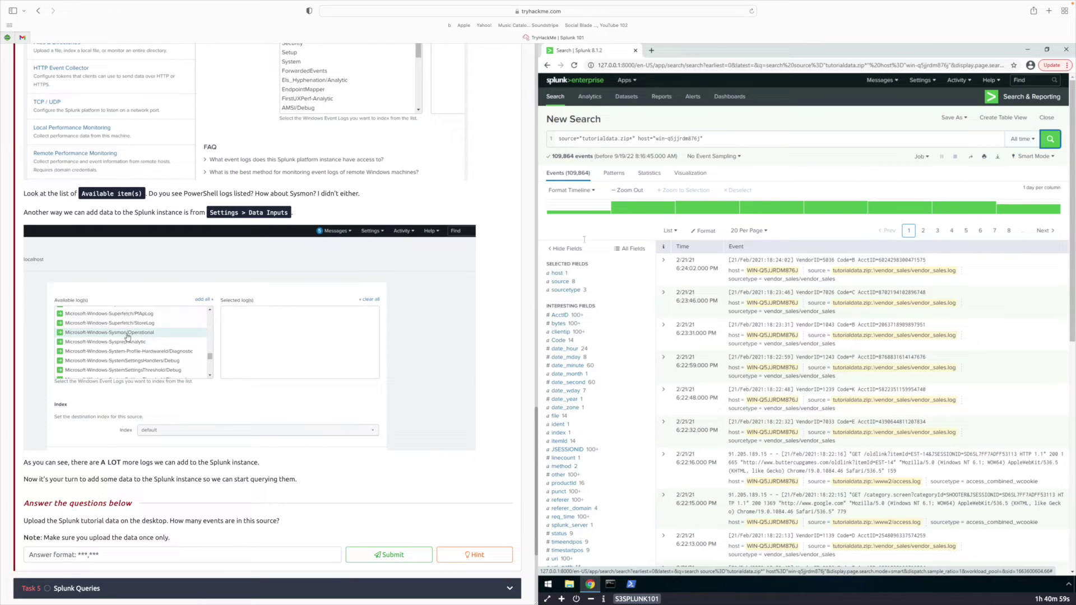
Submit 109,864 as the number of events in the tutorial data source in the Task 4 question.
left_click(182, 555)
type("10")
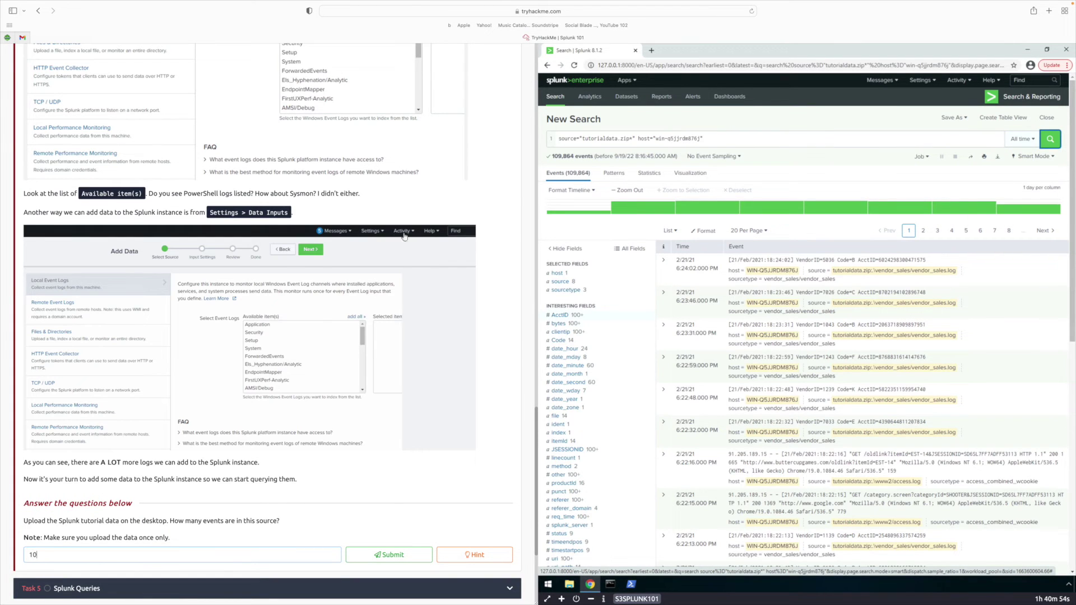
type("9,864")
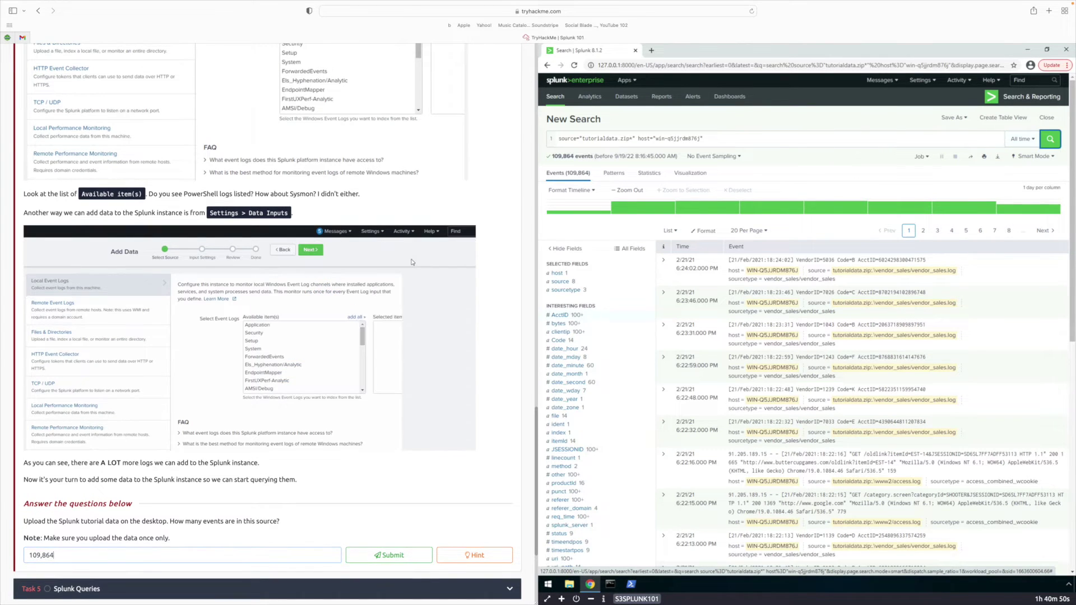
left_click(388, 555)
scroll(399, 477, "down", 2)
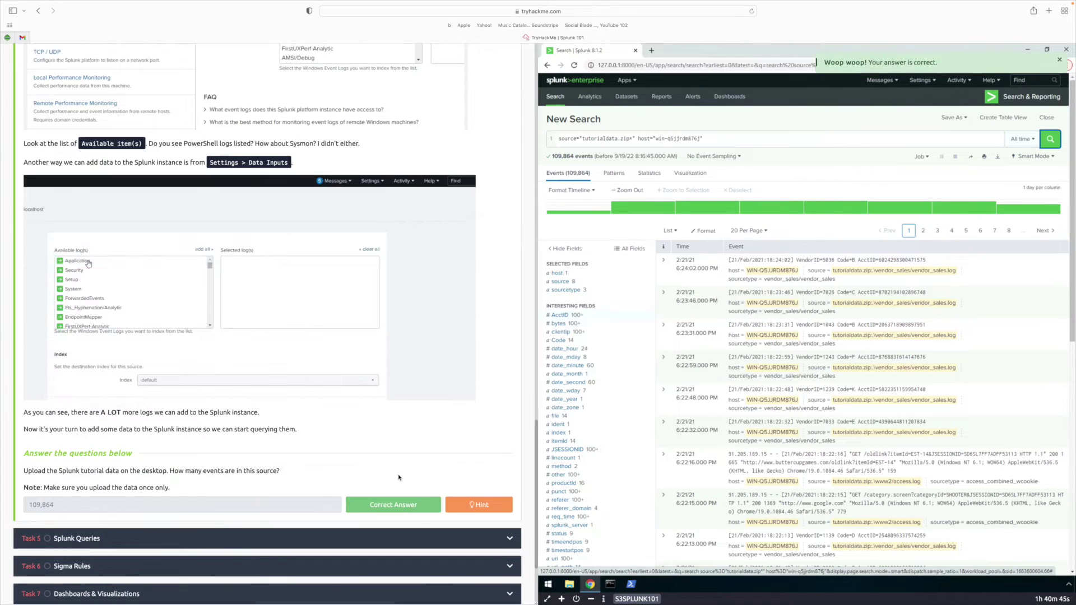
Expand Task 5 Splunk Queries and go to its questions.
left_click(132, 539)
scroll(401, 386, "down", 10)
scroll(401, 386, "down", 6)
scroll(403, 389, "down", 7)
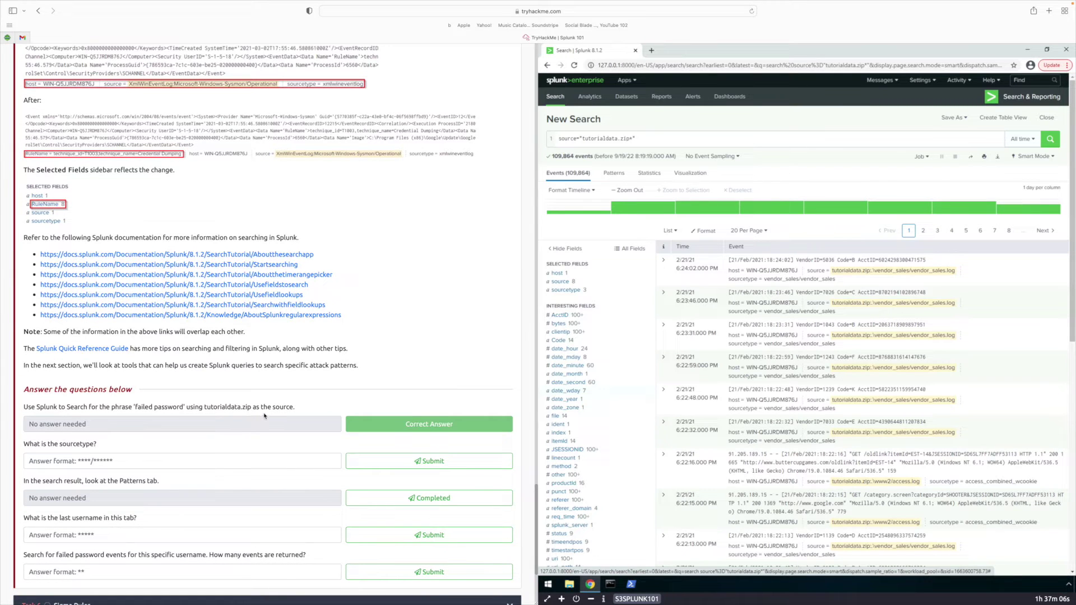
Replace the current Splunk query with failed password and run the search.
triple_click(648, 136)
type("failed w")
type("o")
key("BackSpace")
key("BackSpace")
type("password")
key("Return")
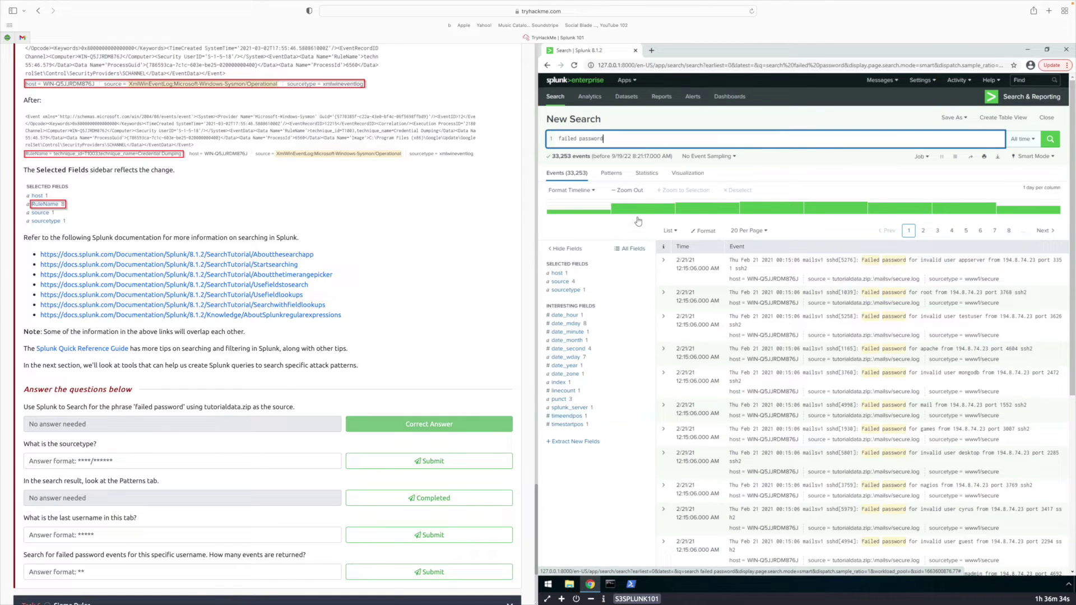
Look up the search results' sourcetype values and submit www1/secure as the answer to the Task 5 sourcetype question.
left_click(566, 290)
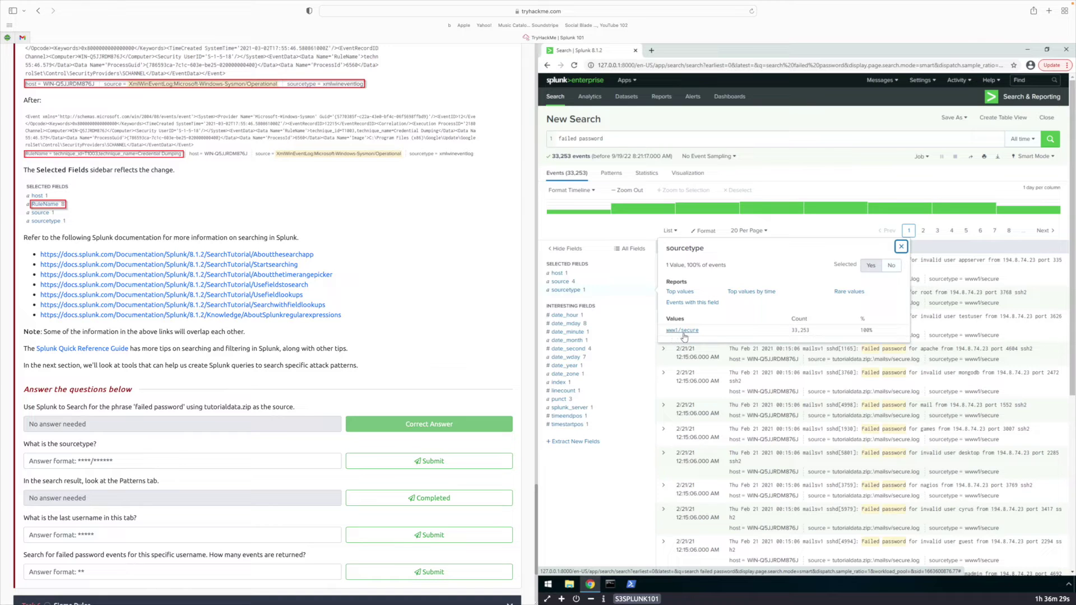
left_click(90, 457)
type("www1/secure")
left_click(443, 460)
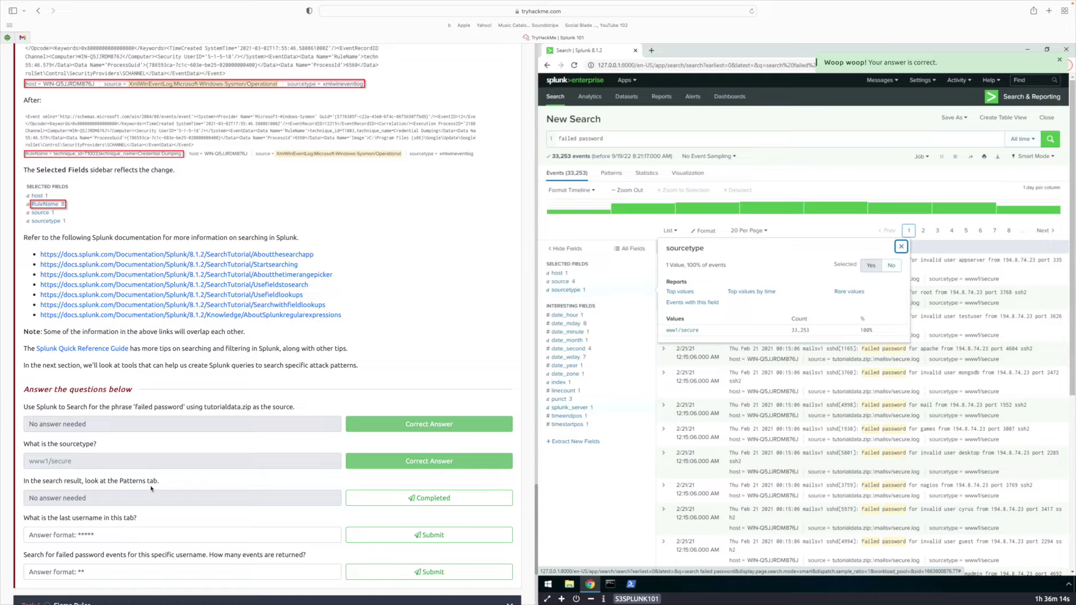
Show the patterns found in the failed password results and mark the Task 5 Patterns question as completed.
left_click(610, 174)
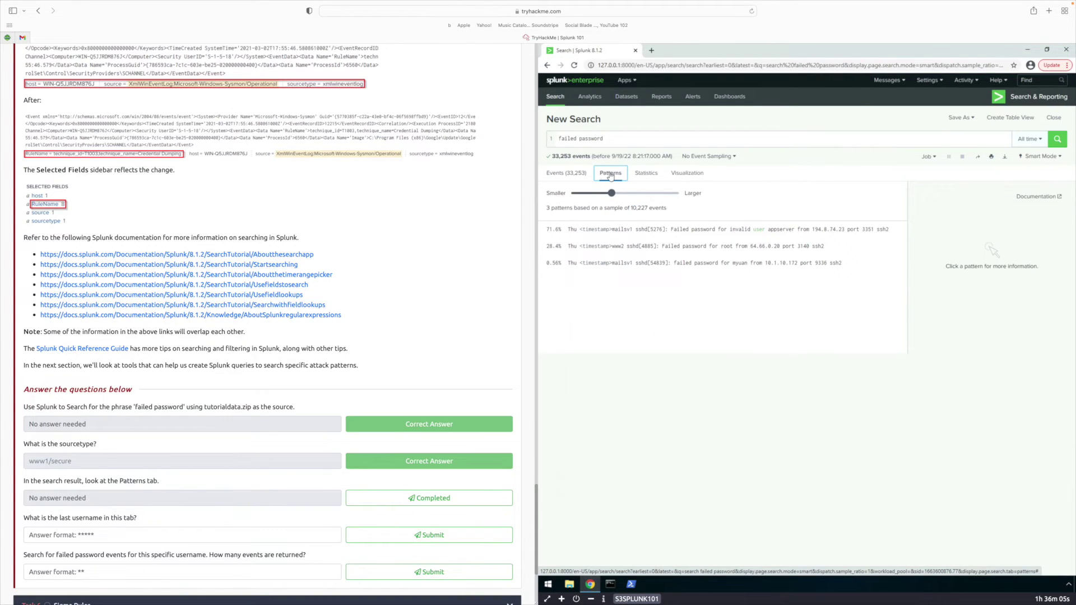
left_click(644, 177)
left_click(682, 175)
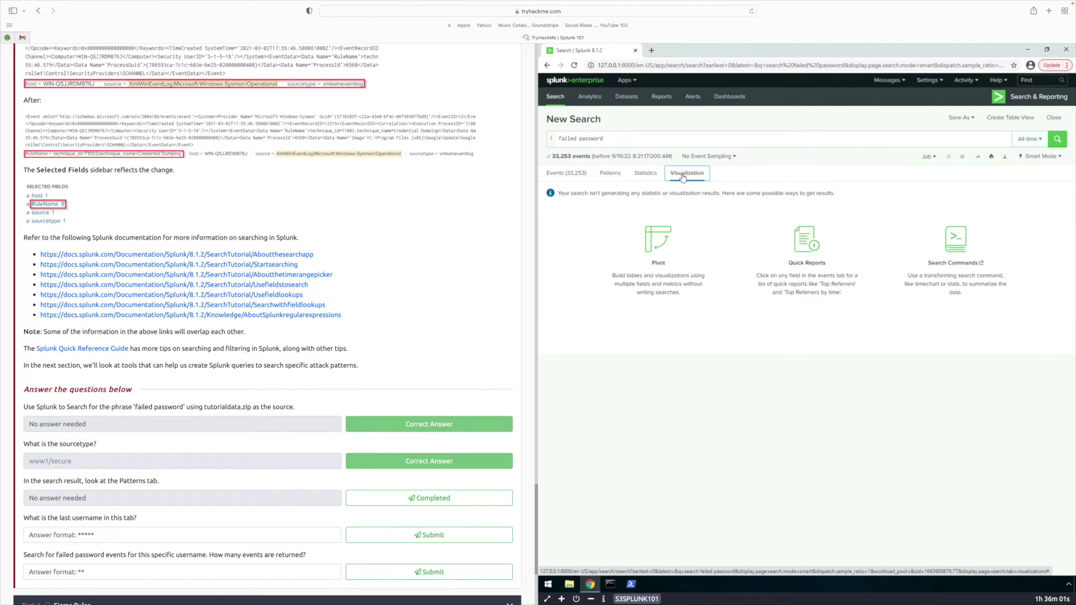
left_click(611, 176)
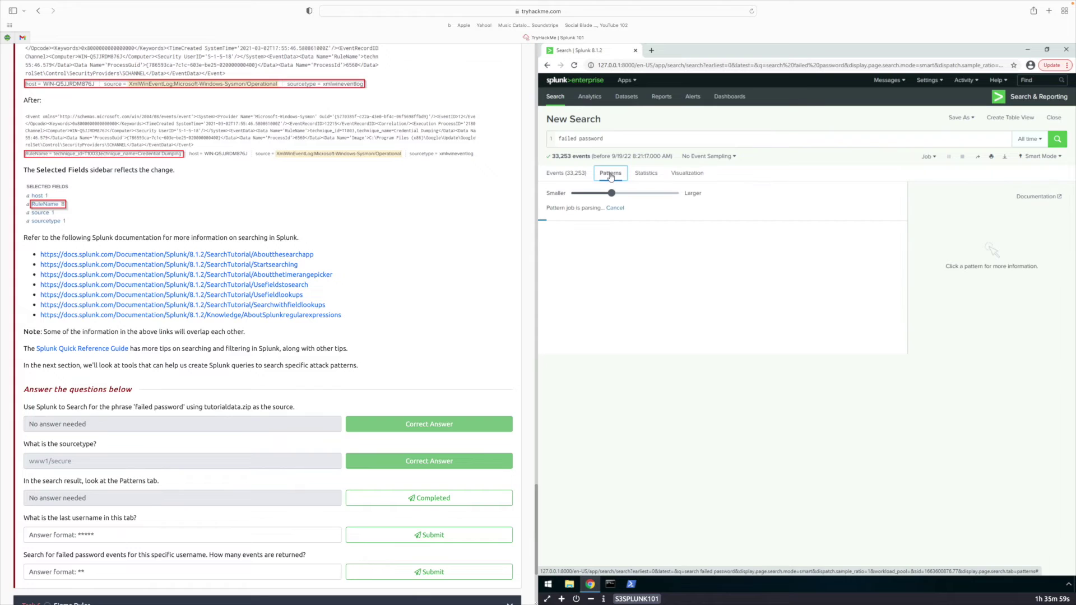
scroll(96, 430, "down", 3)
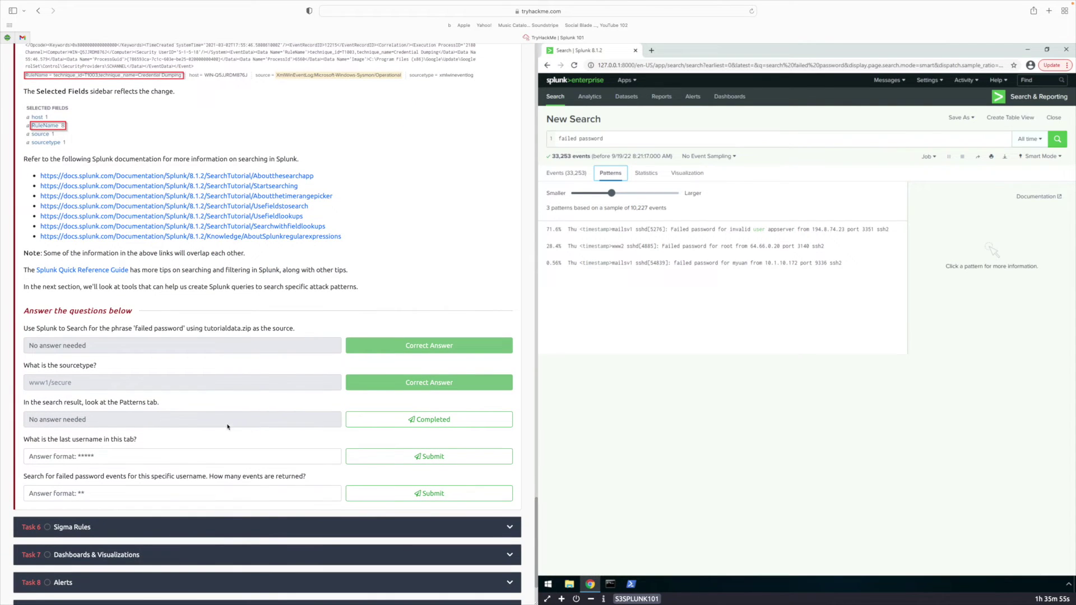
left_click(421, 428)
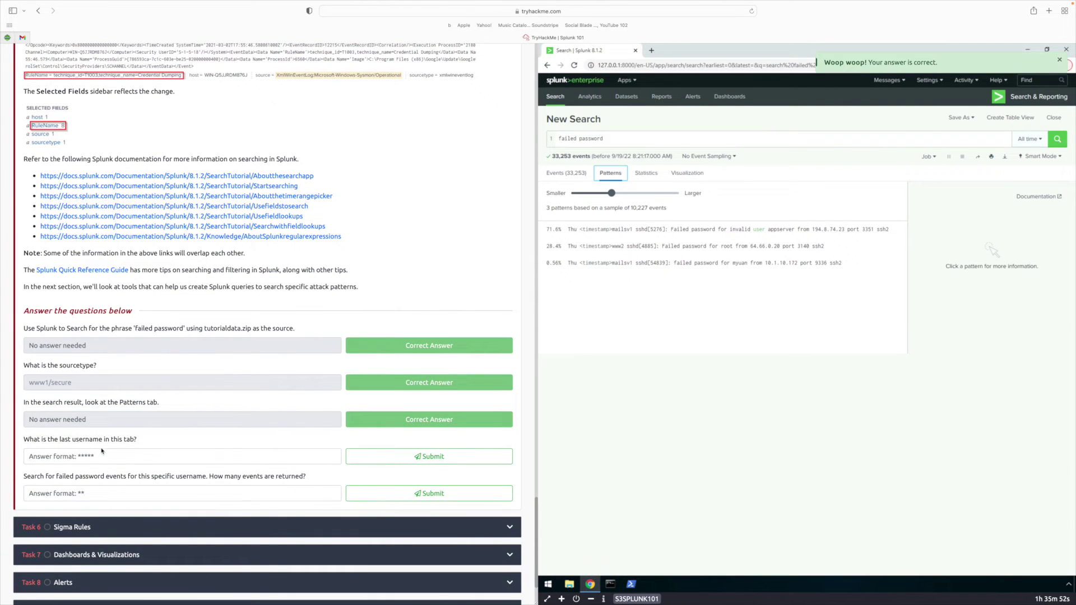
Submit myuan from the last pattern as the last-username answer and close the pattern's details.
double_click(739, 263)
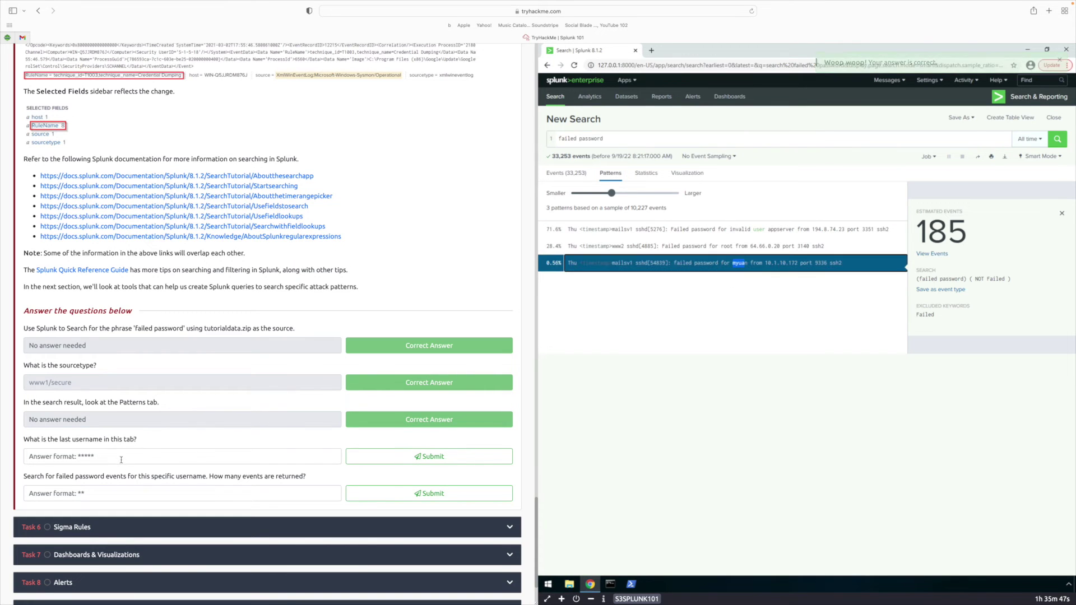
left_click(335, 456)
type("myuan")
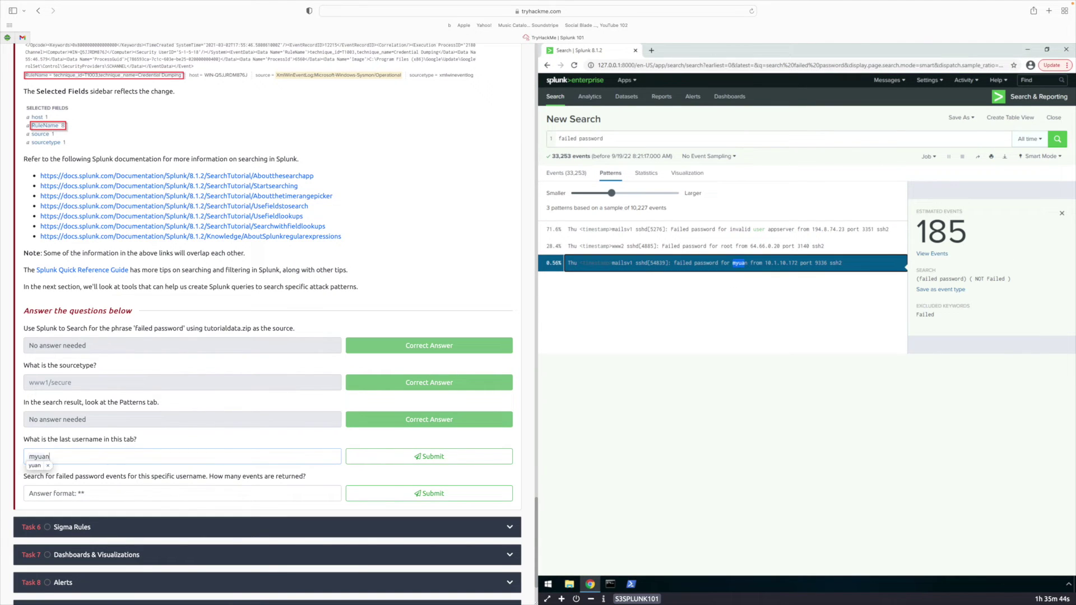
key("Return")
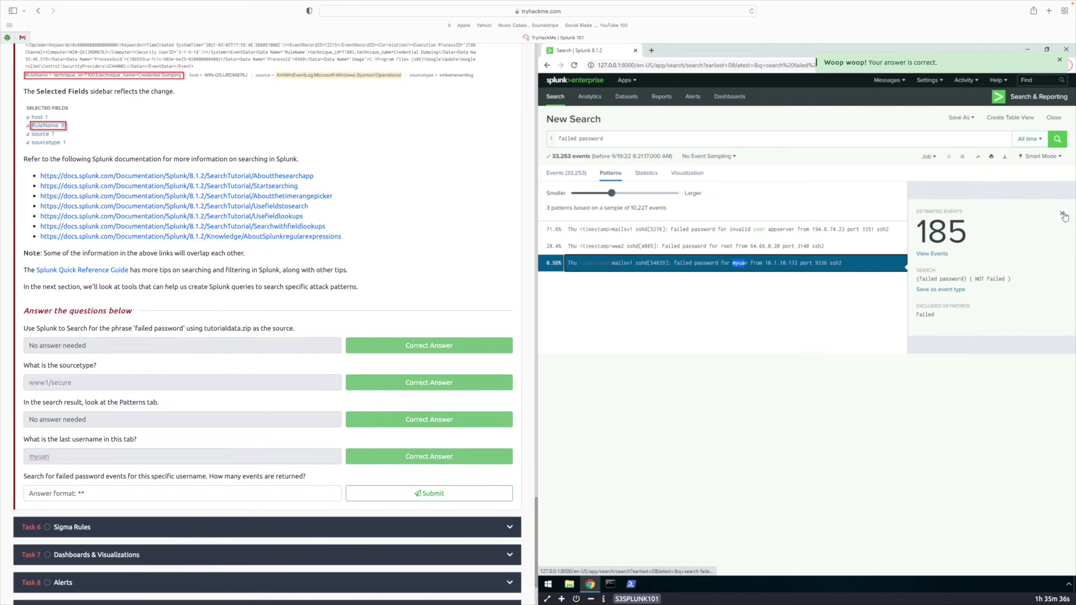
left_click(1061, 213)
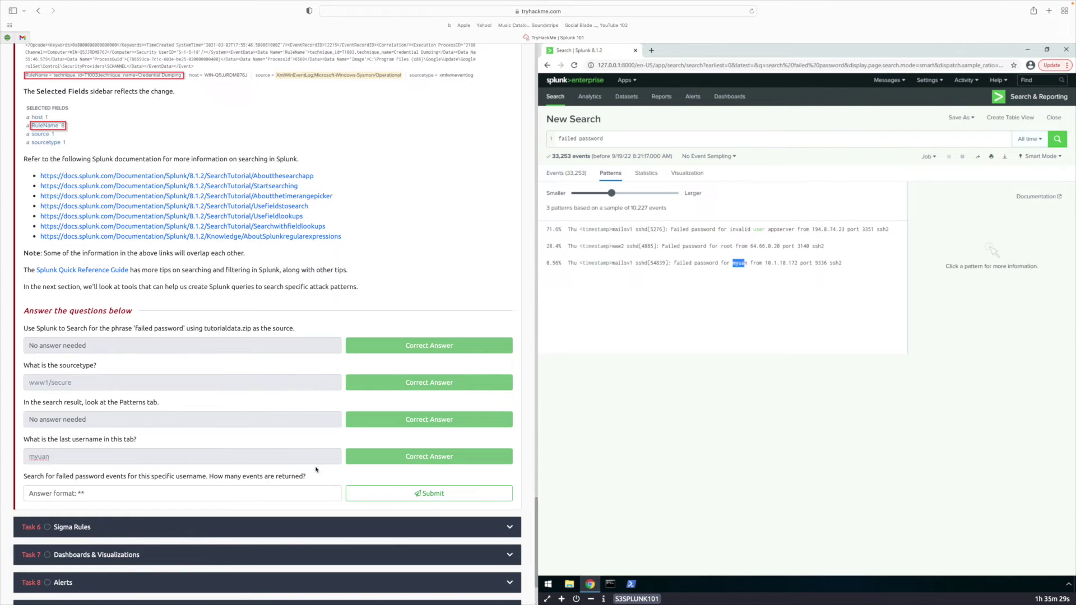
Extend the query to failed password for myuan and run the search.
left_click(627, 139)
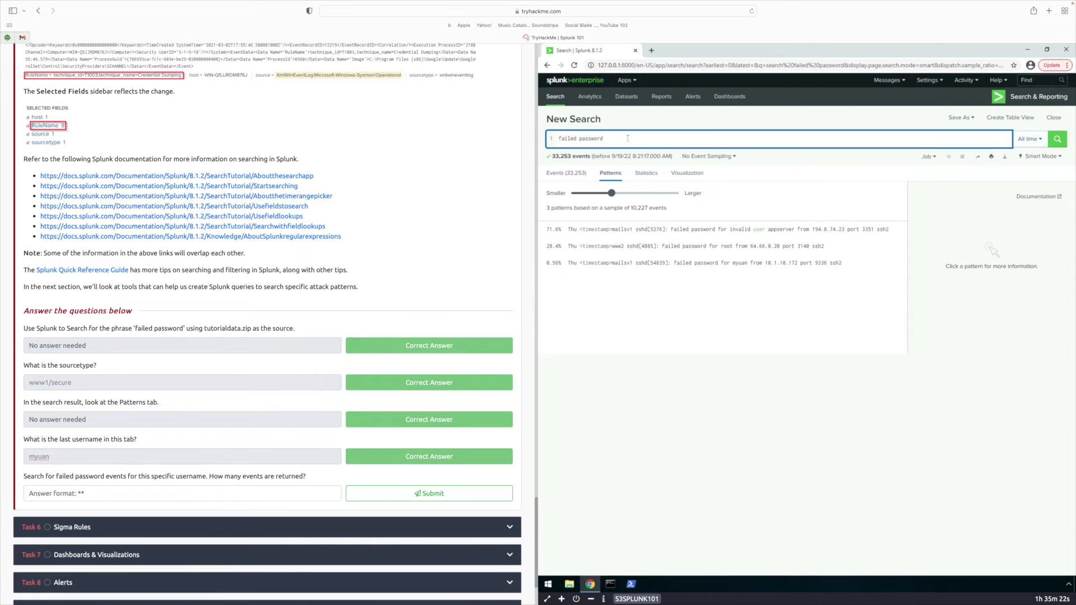
type("for myuan")
key("Return")
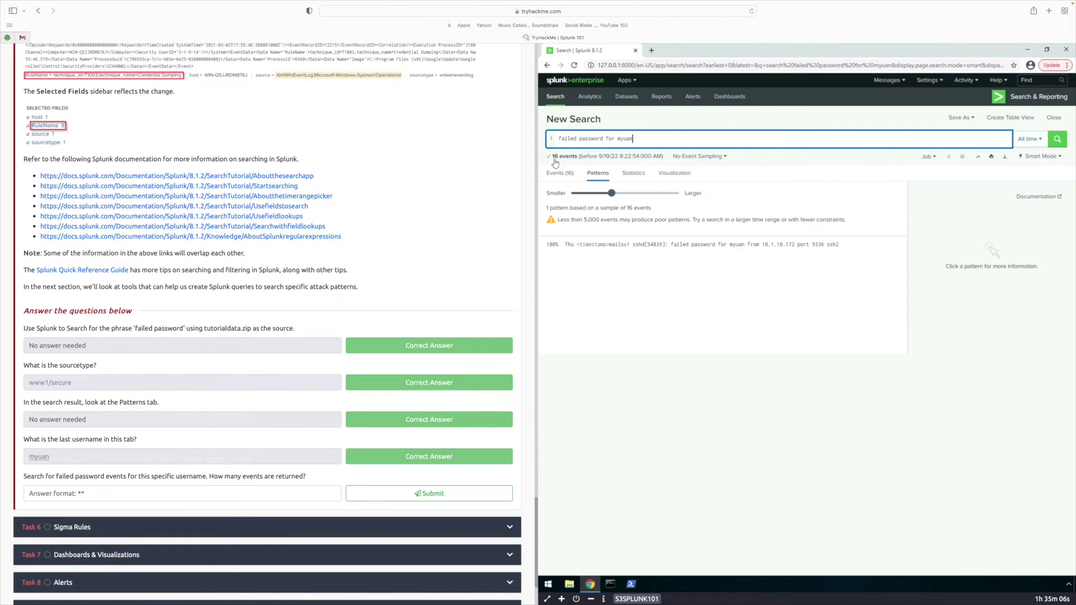
Submit 16 as the number of failed password events for the specific username in Task 5.
left_click(51, 496)
type("1")
left_click(388, 498)
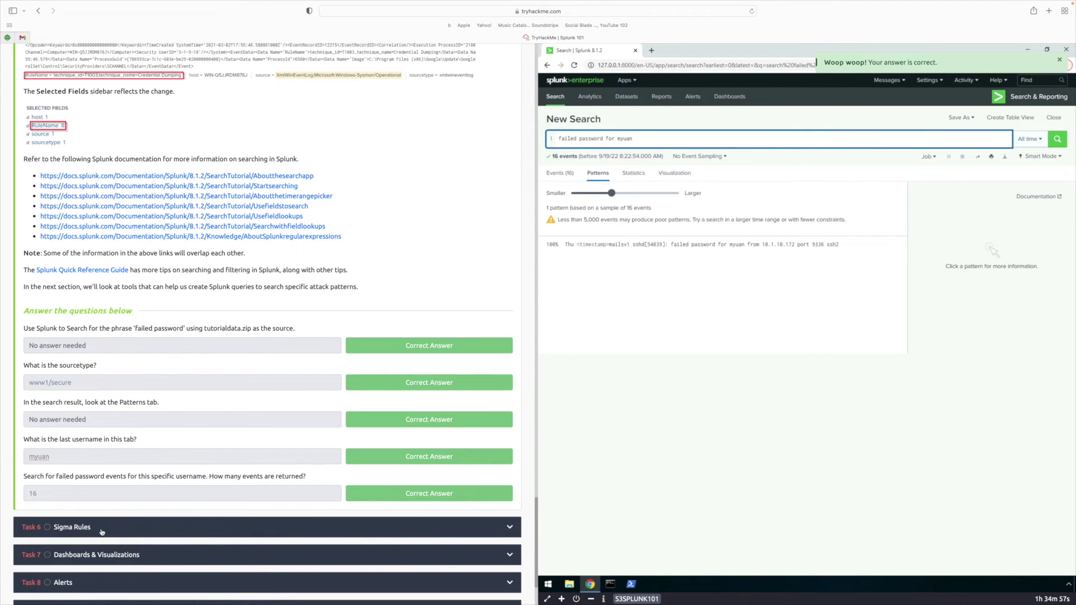
Expand Task 6 Sigma Rules and go to its questions.
left_click(102, 527)
scroll(100, 185, "down", 10)
left_click(99, 180)
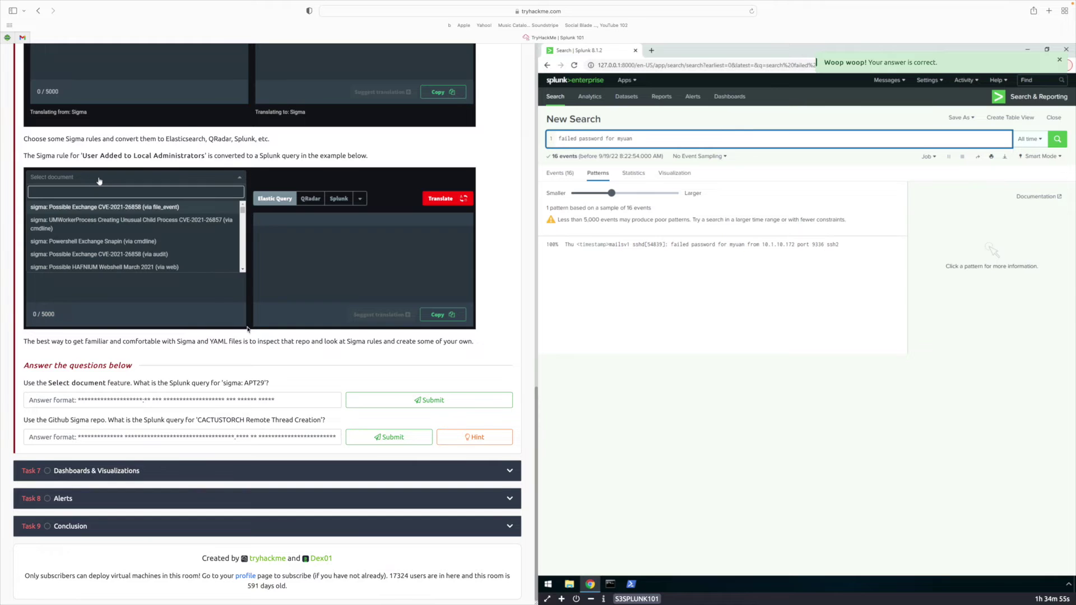
type("user add")
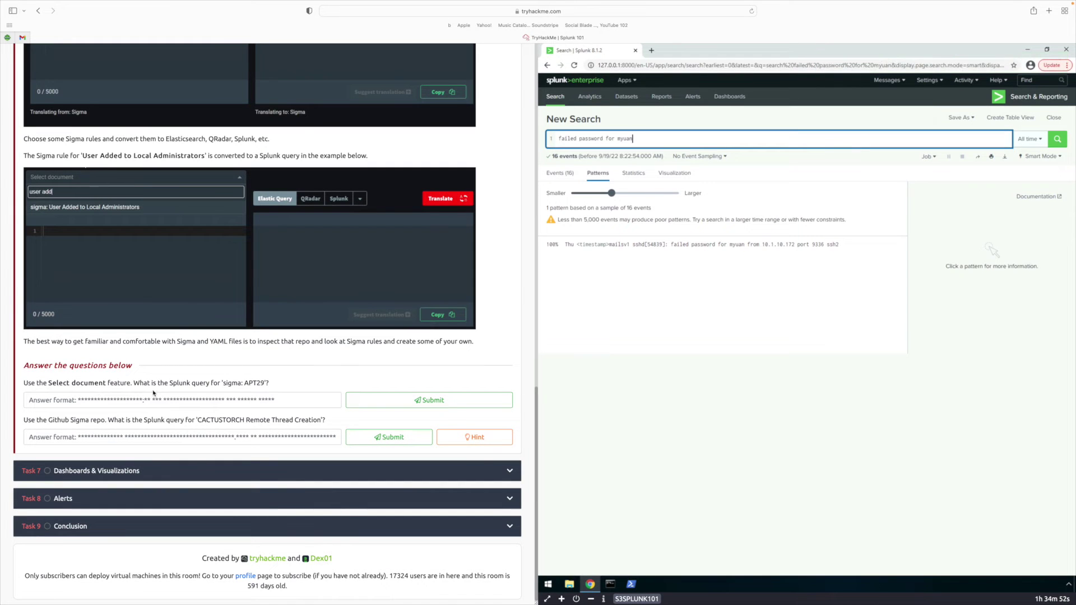
left_click(92, 208)
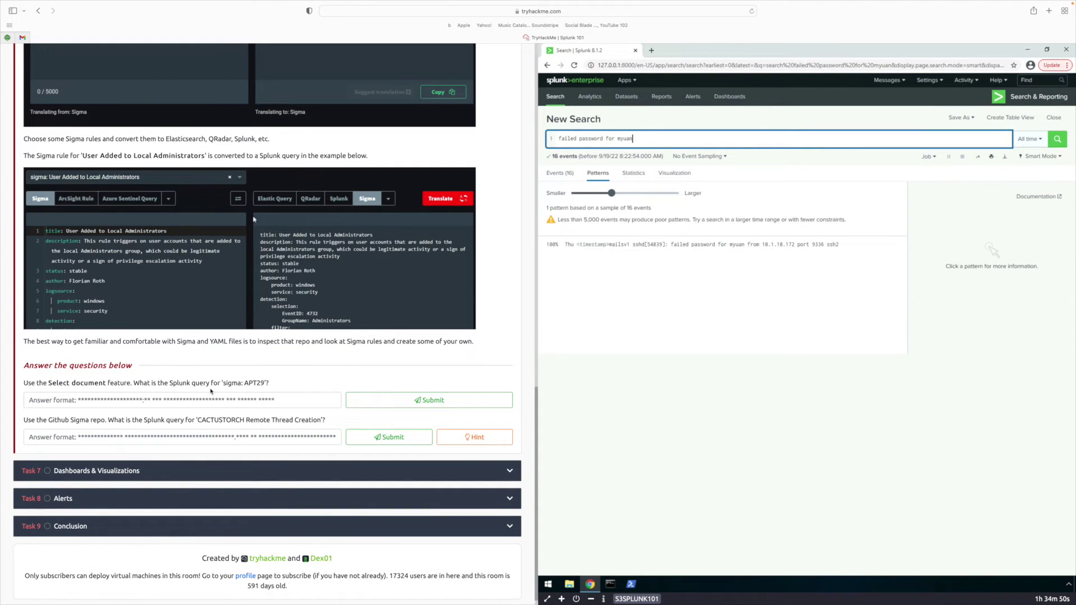
left_click(338, 198)
left_click(433, 201)
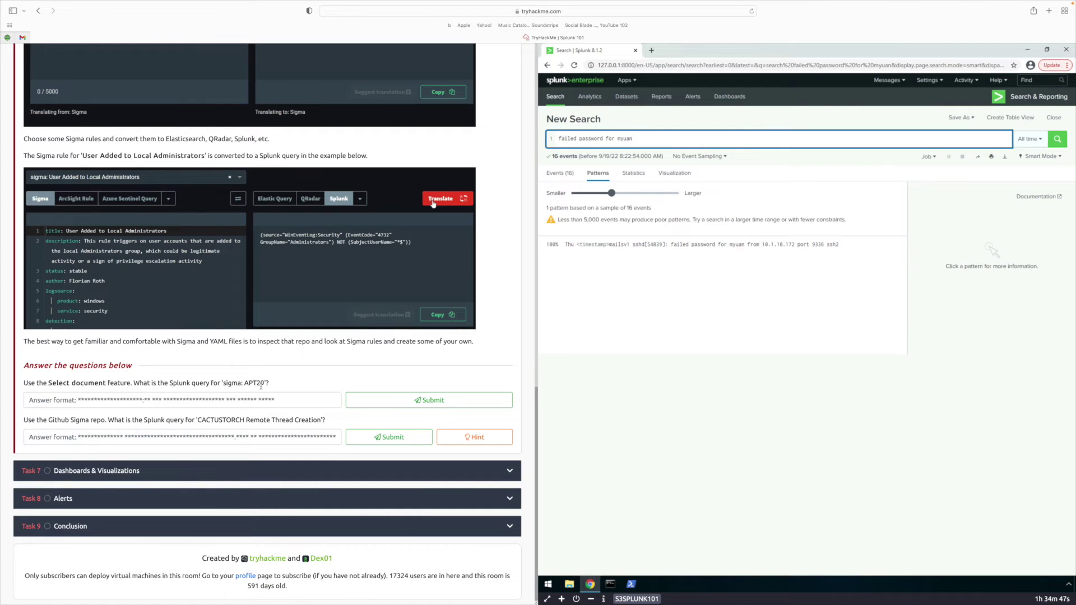
left_click_drag(417, 242, 261, 234)
left_click(229, 176)
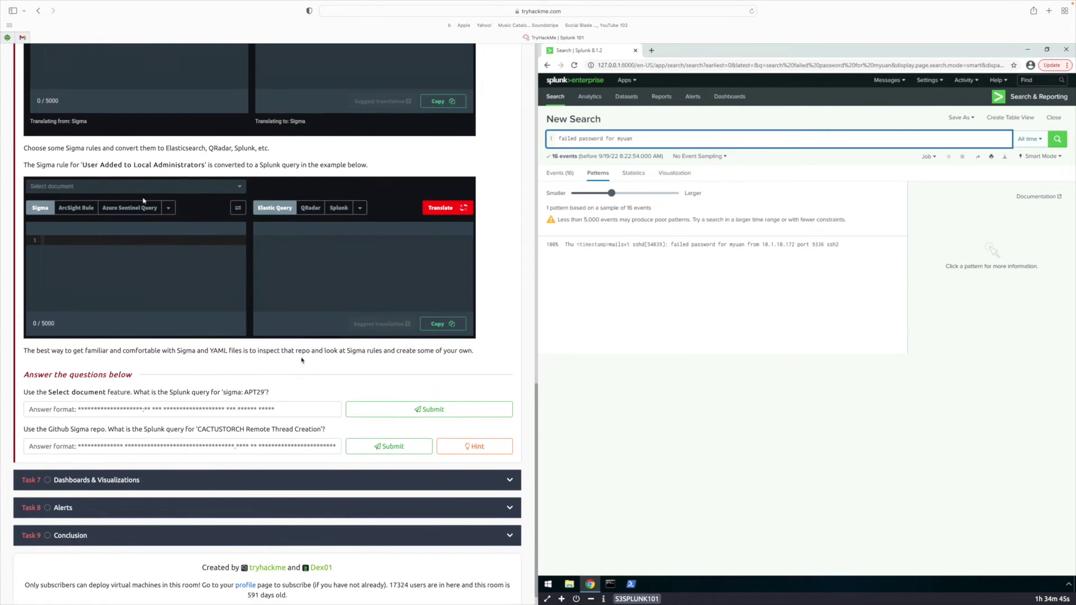
scroll(302, 360, "up", 1)
left_click(97, 217)
scroll(99, 364, "up", 5)
type("user add")
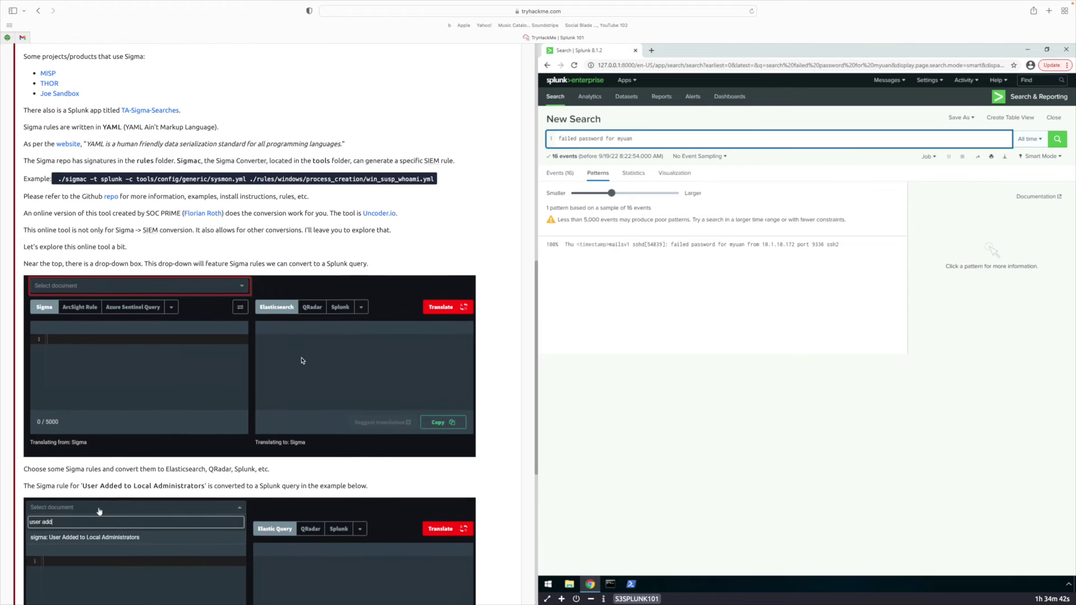
left_click(92, 545)
left_click(338, 536)
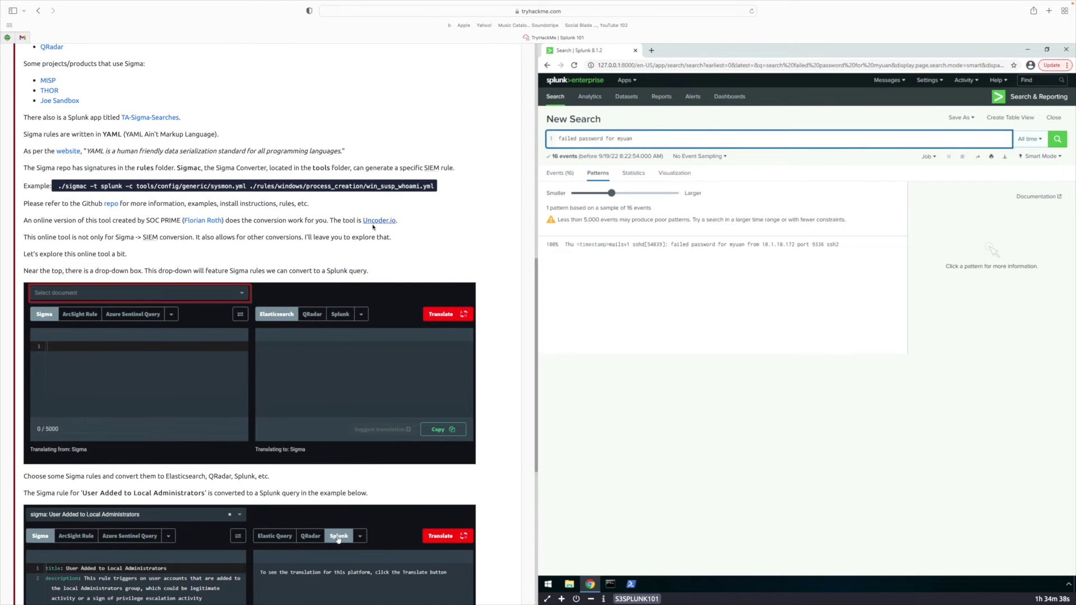
left_click(433, 538)
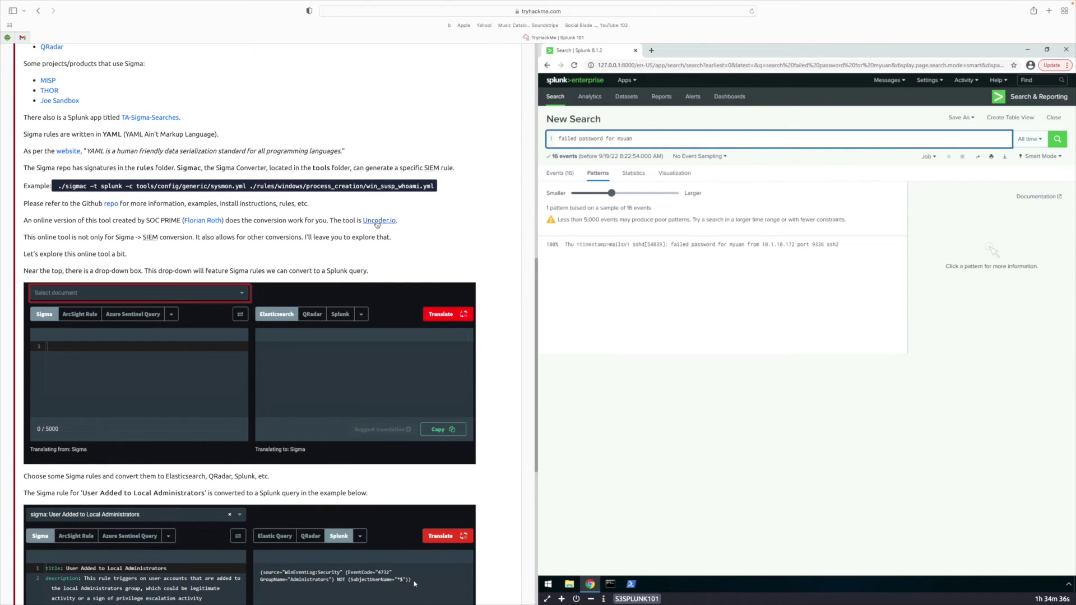
Open the Uncoder.io converter linked in Task 6 and return to the task's questions on TryHackMe.
left_click(377, 221)
left_click(274, 37)
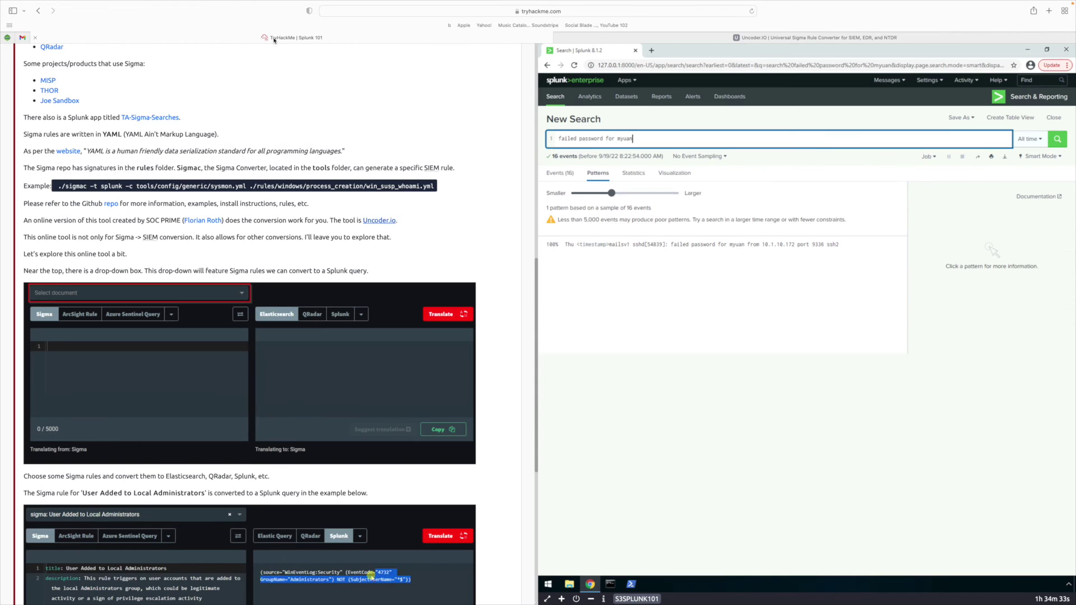
scroll(284, 393, "down", 6)
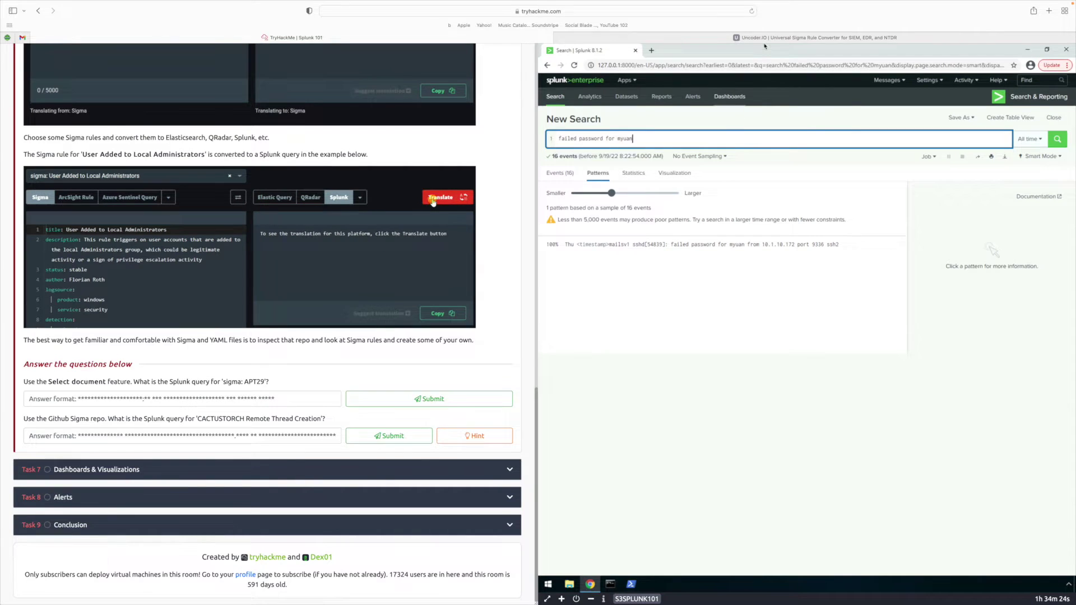
Switch to Uncoder.io, load the stock rule sigma: APT29 and translate it into a Splunk query.
key("ctrl+Tab")
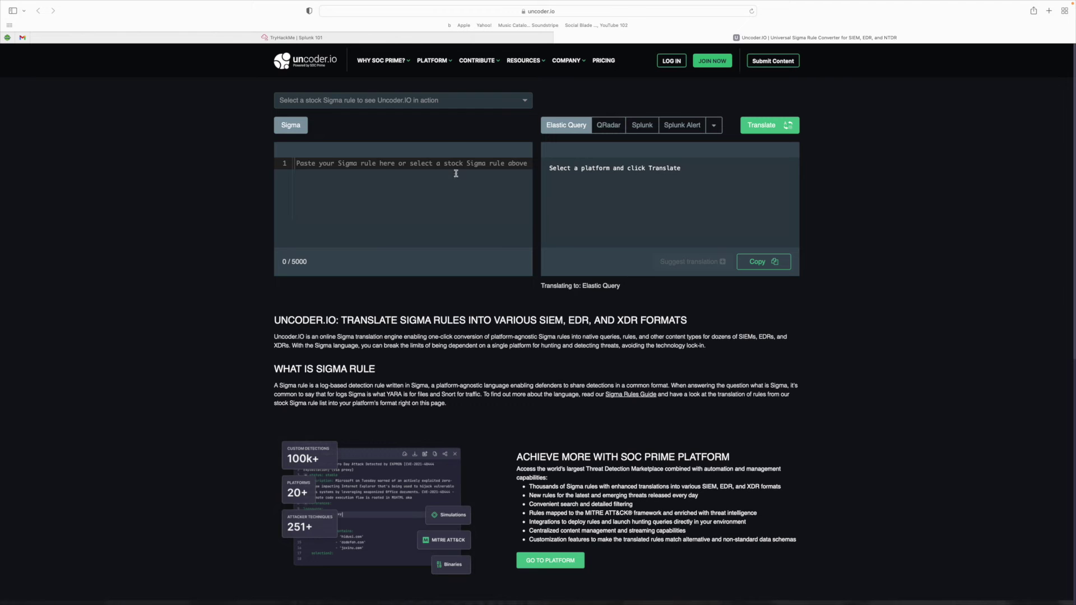
left_click(524, 102)
type("apt")
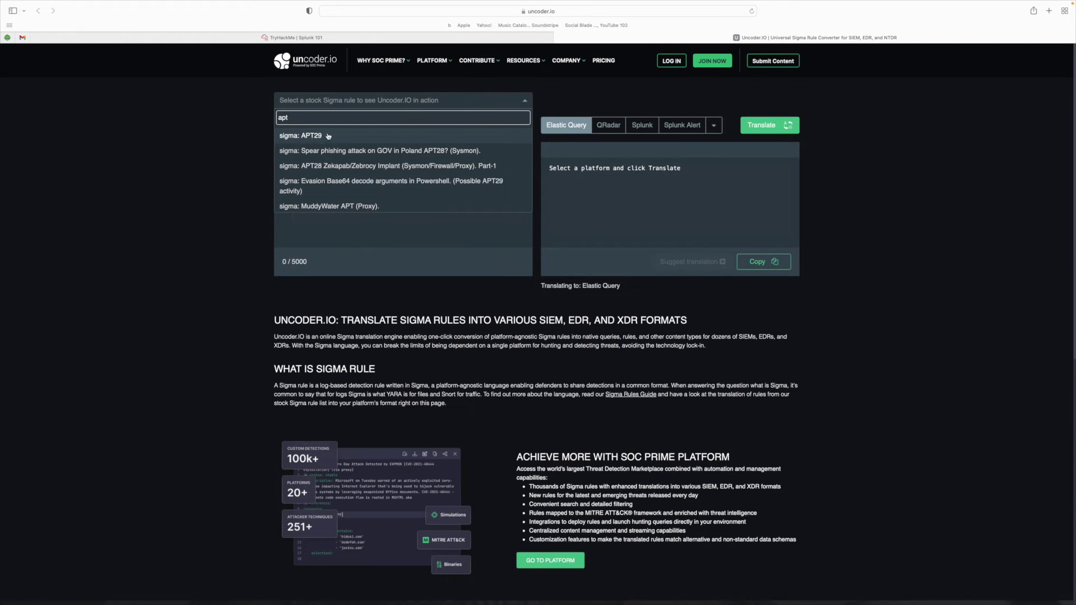
left_click(319, 136)
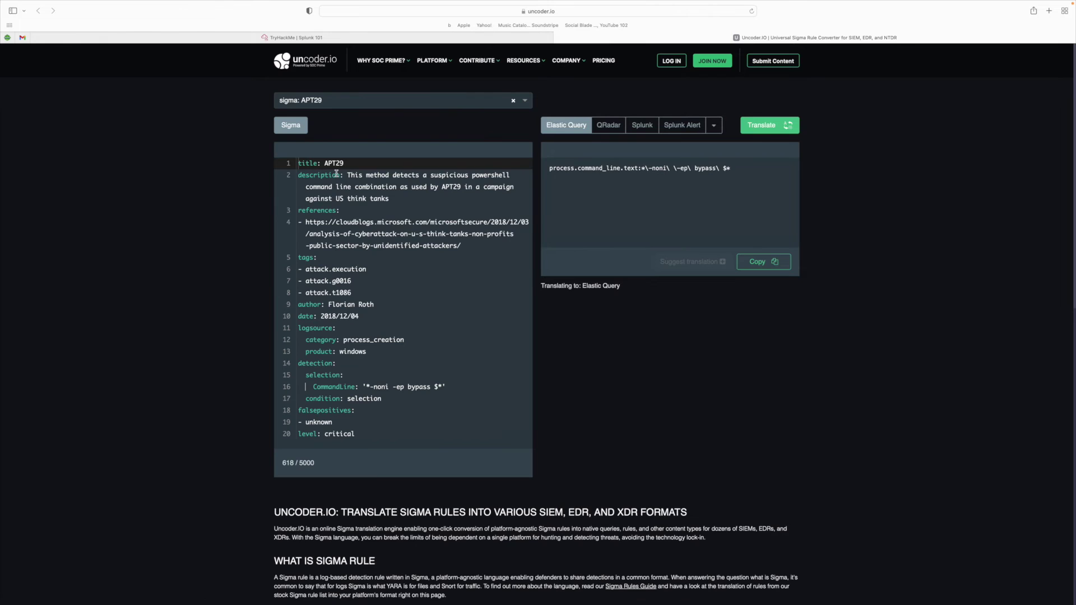
left_click(638, 130)
left_click(768, 125)
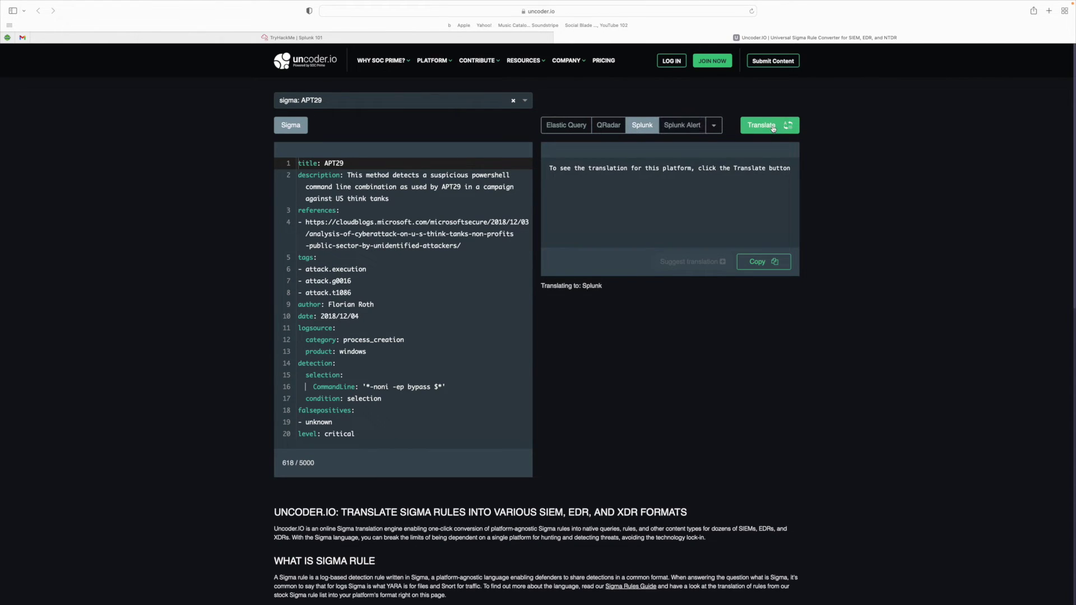
Copy the translated query and submit source="WinEventLog:*" AND CommandLine="*-noni -ep bypass $*" as the APT29 answer in TryHackMe's Task 6.
left_click(772, 264)
left_click(428, 37)
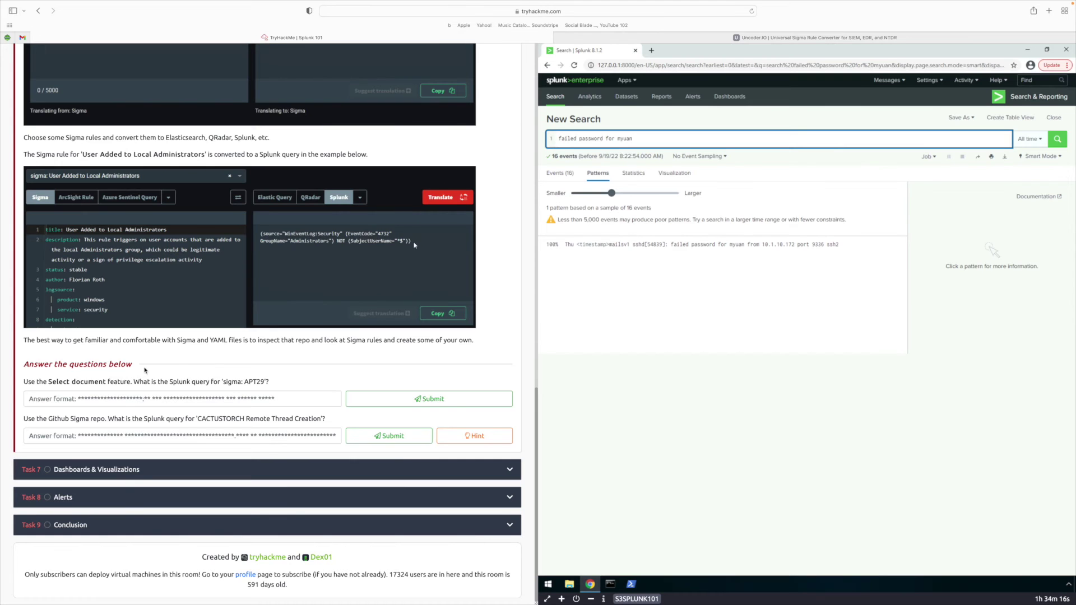
left_click(125, 400)
key("super+v")
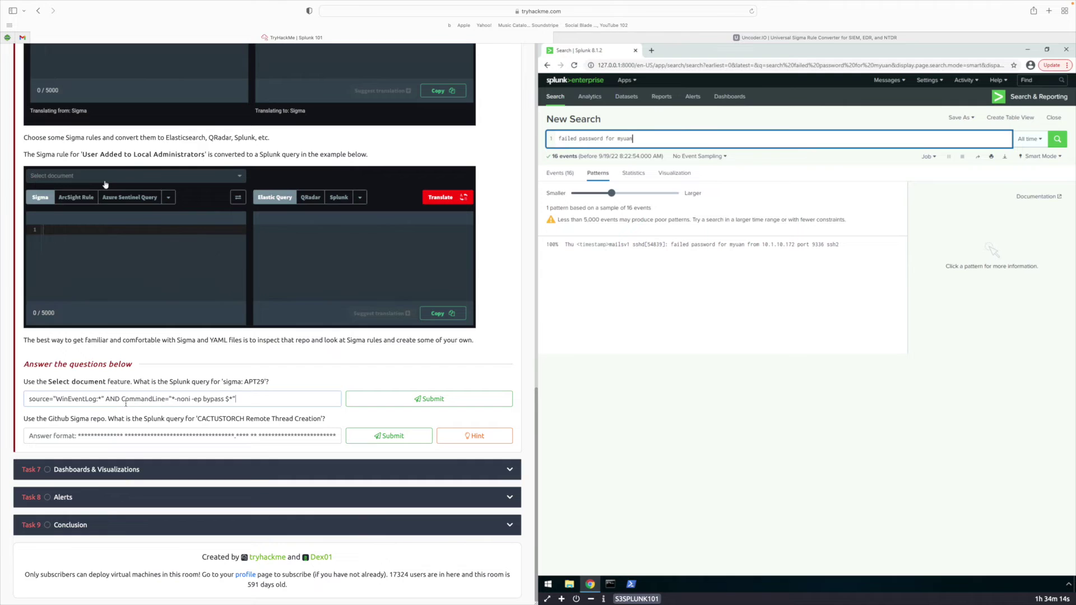
key("Return")
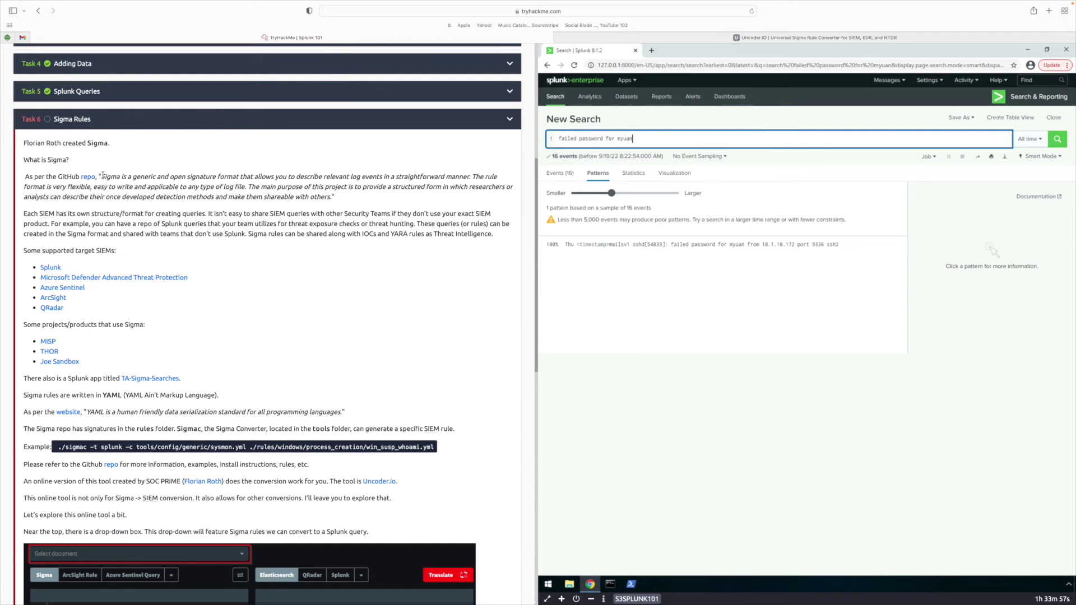
Review Task 6's Sigma explanation and the CACTUSTORCH Remote Thread Creation question to locate the linked GitHub repo.
scroll(301, 236, "down", 4)
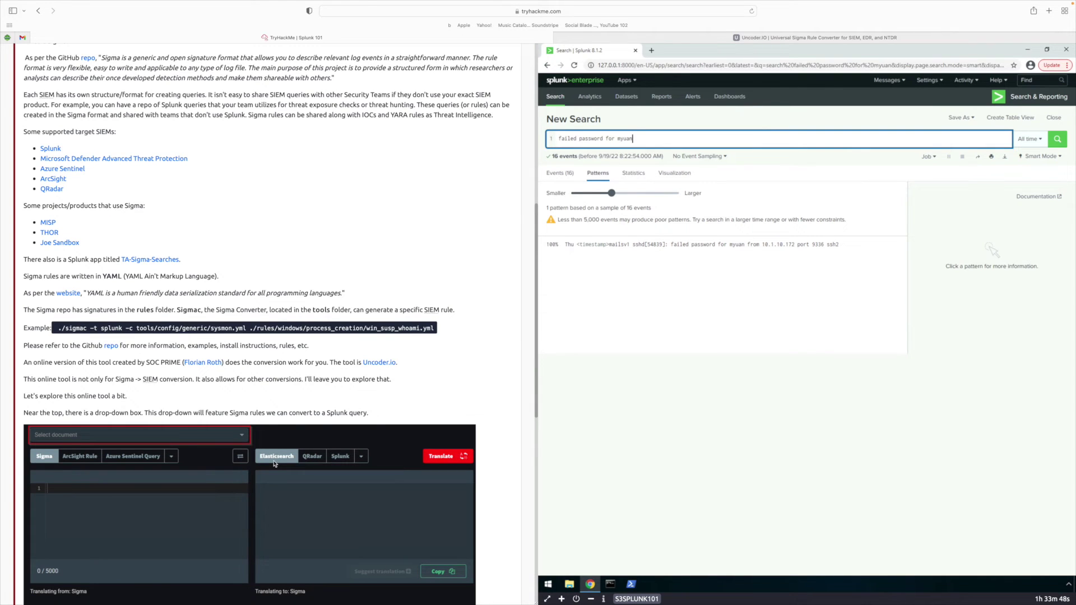
scroll(286, 484, "down", 1)
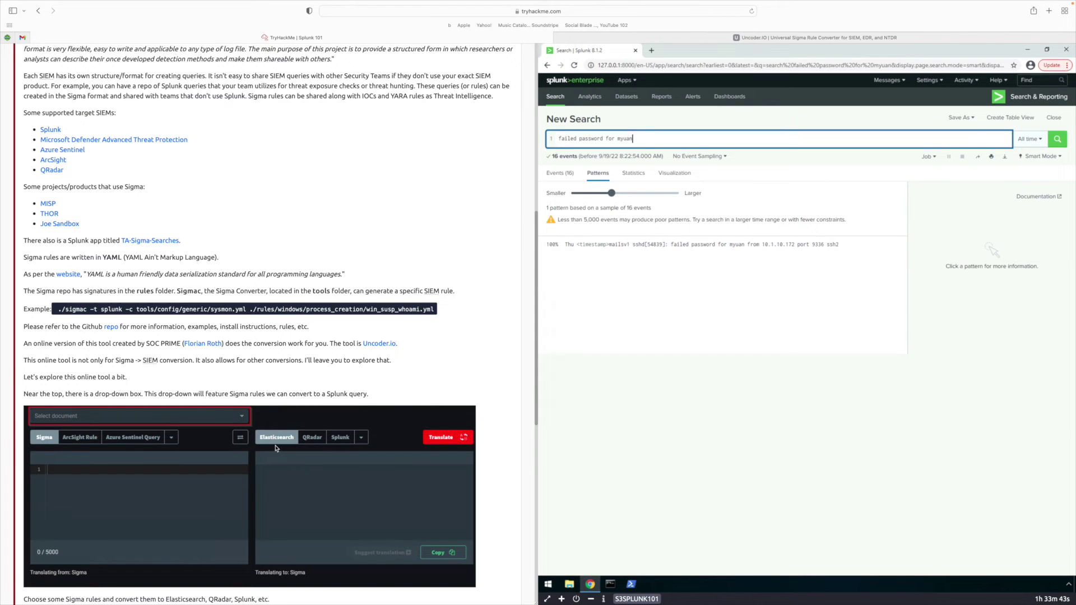
scroll(275, 448, "up", 5)
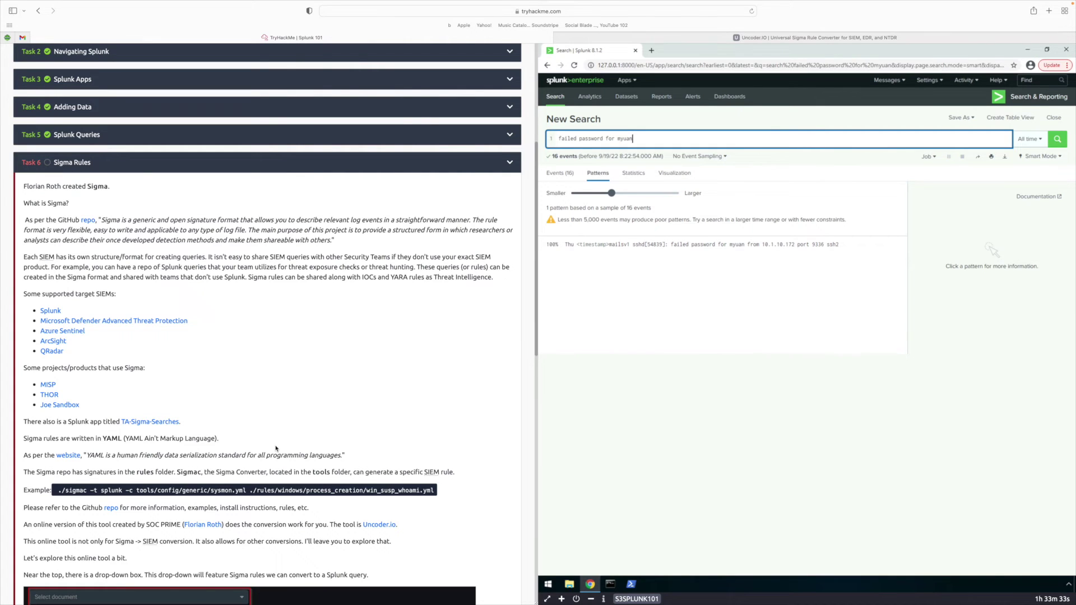
scroll(276, 448, "down", 2)
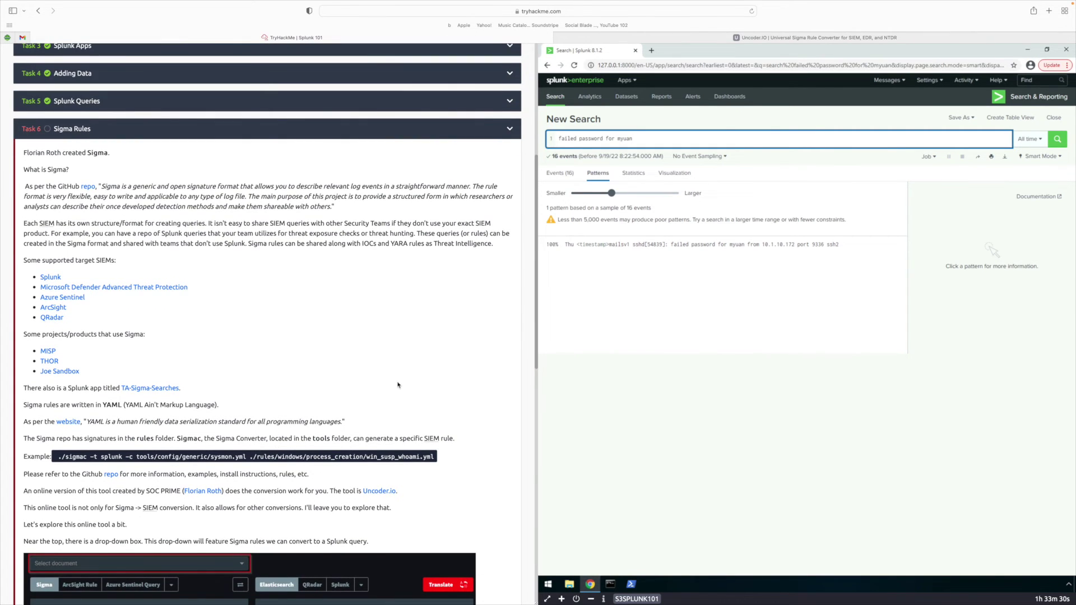
scroll(276, 448, "down", 15)
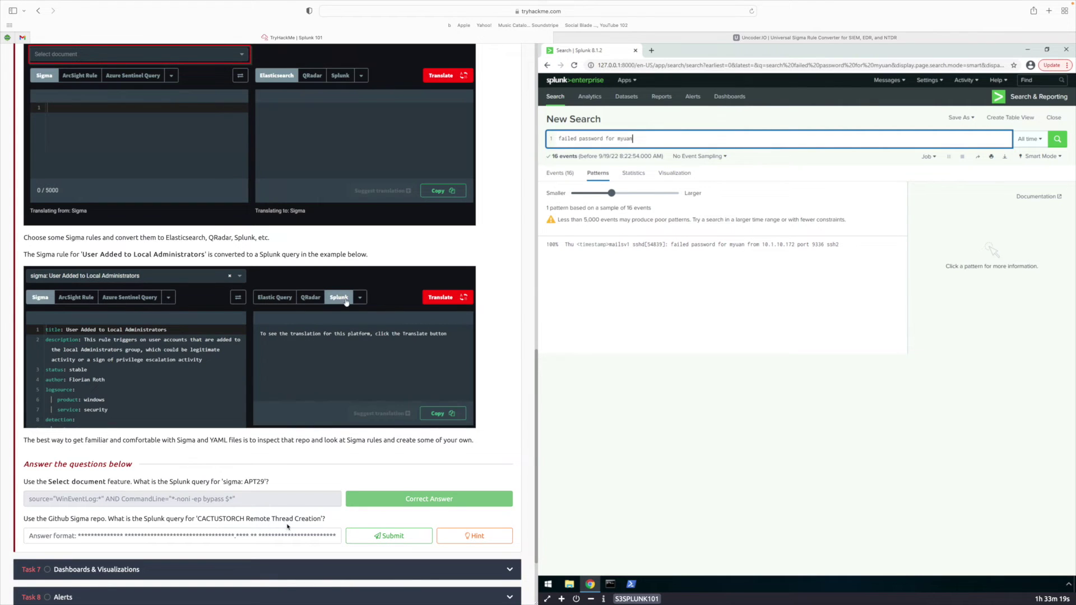
scroll(56, 440, "down", 3)
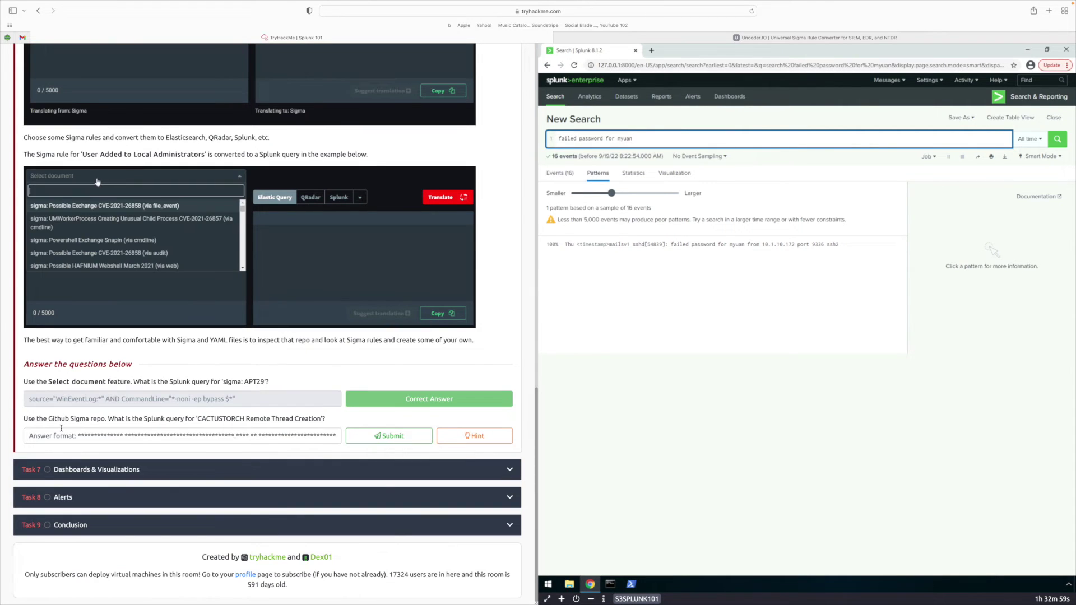
scroll(180, 427, "up", 2)
scroll(180, 427, "up", 12)
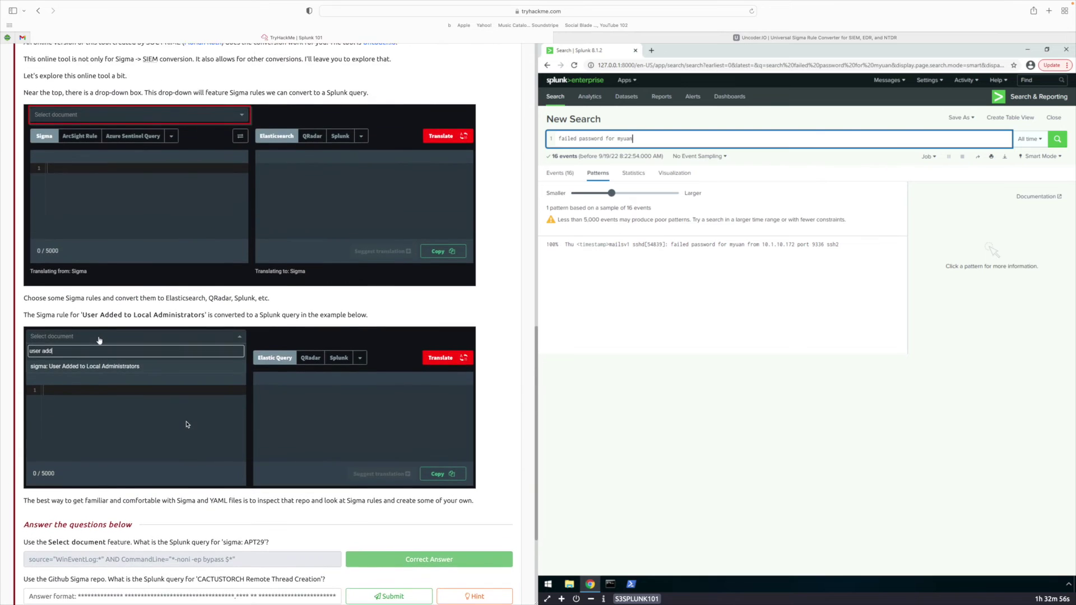
scroll(187, 424, "up", 3)
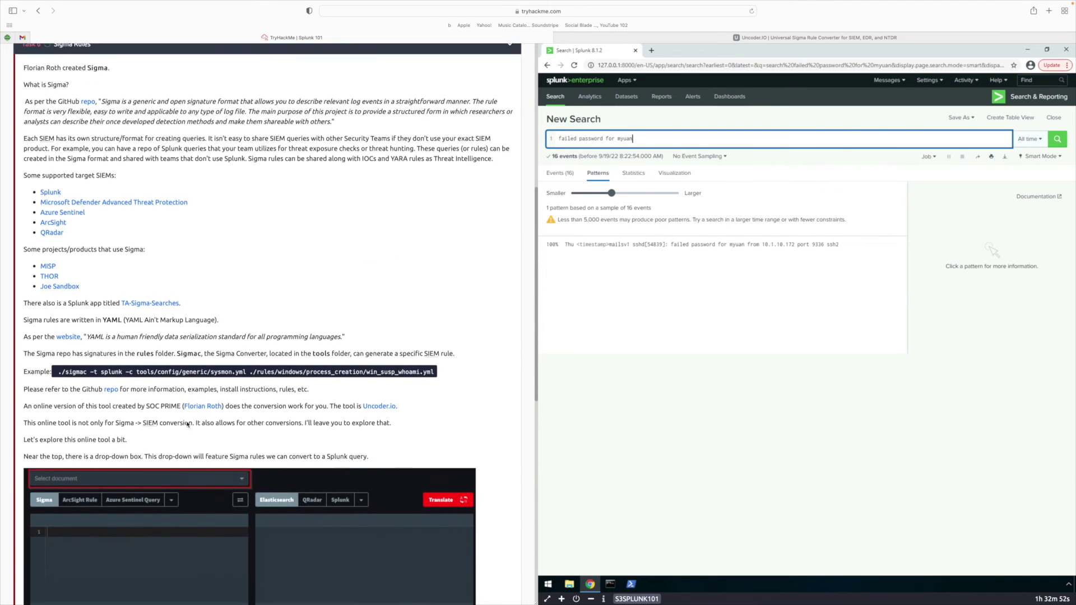
scroll(187, 424, "up", 1)
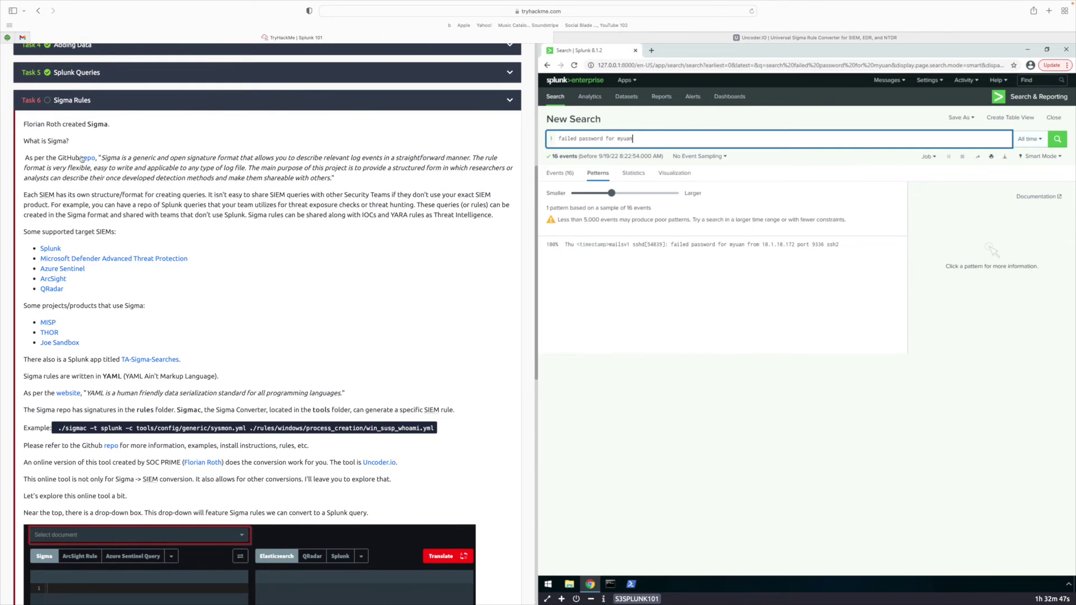
Open the linked SigmaHQ GitHub repo, go to rules/windows/create_remote_thread/sysmon_cactustorch.yml and copy the rule's contents.
left_click(88, 158)
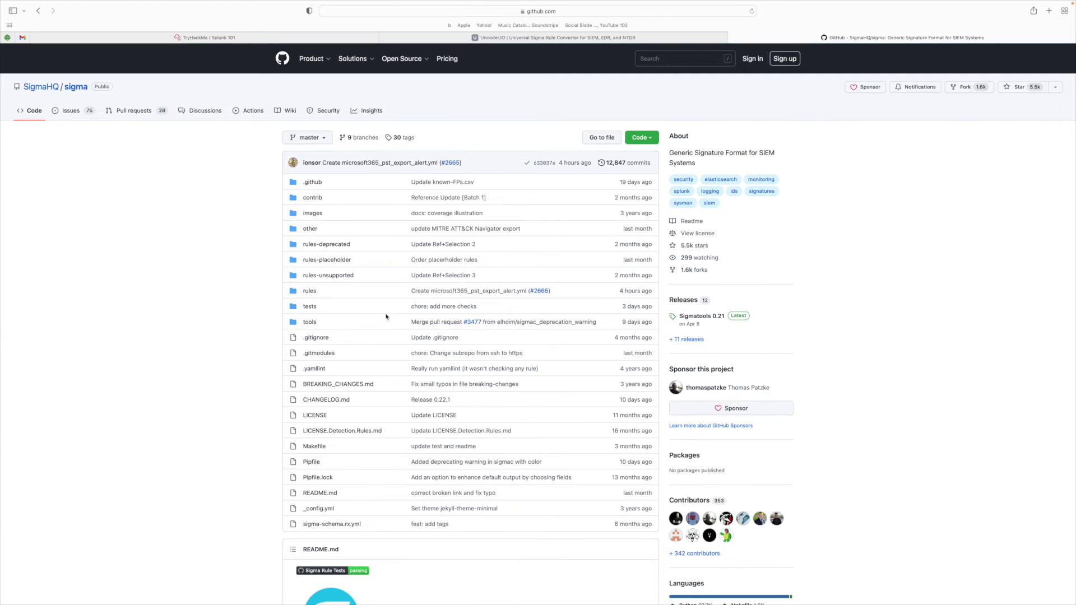
left_click(310, 292)
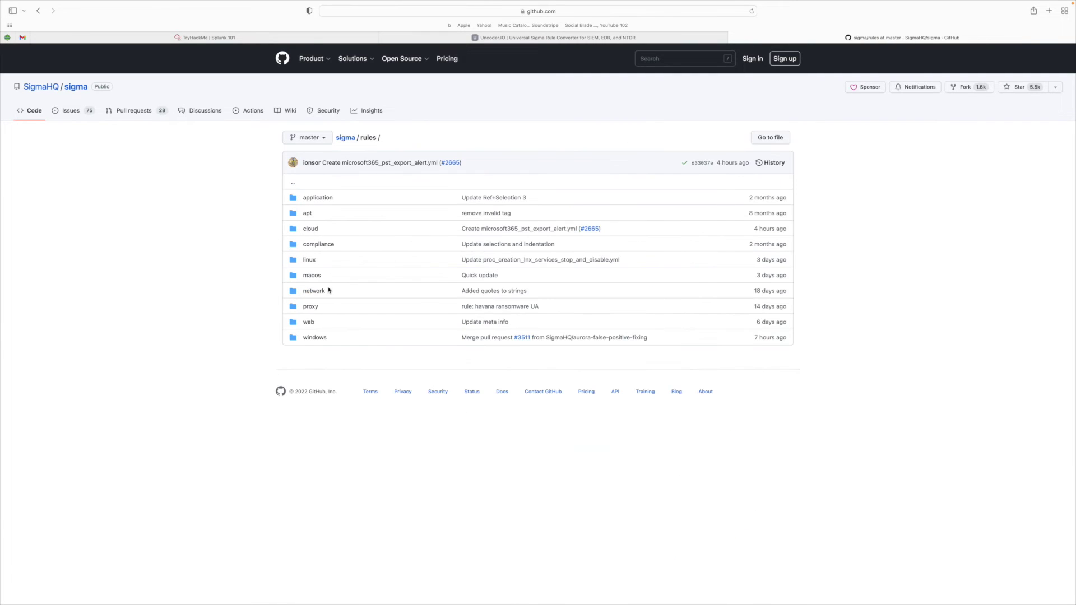
left_click(315, 339)
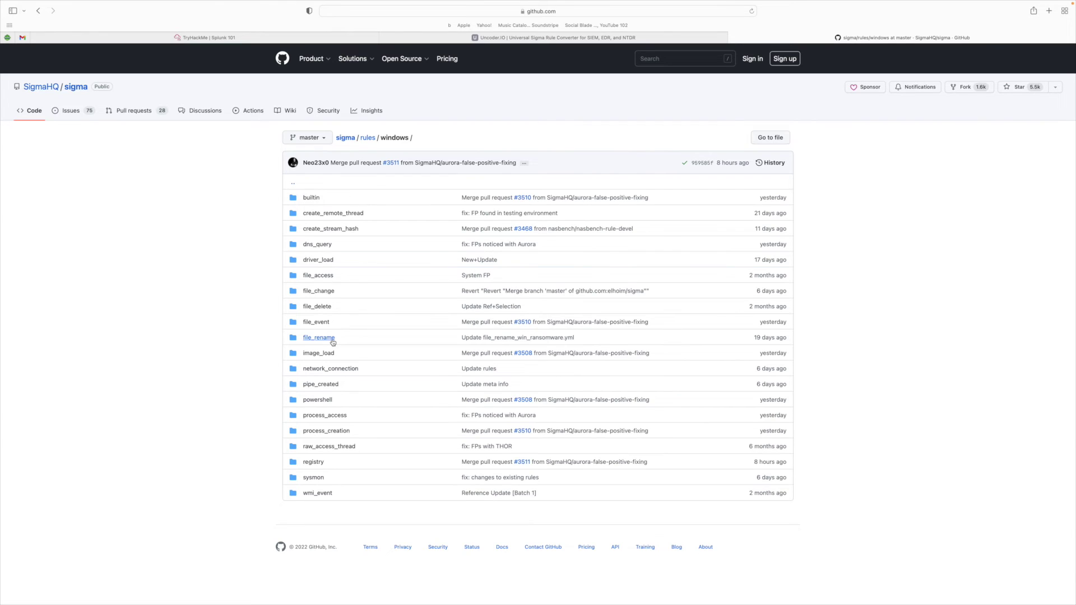
left_click(327, 215)
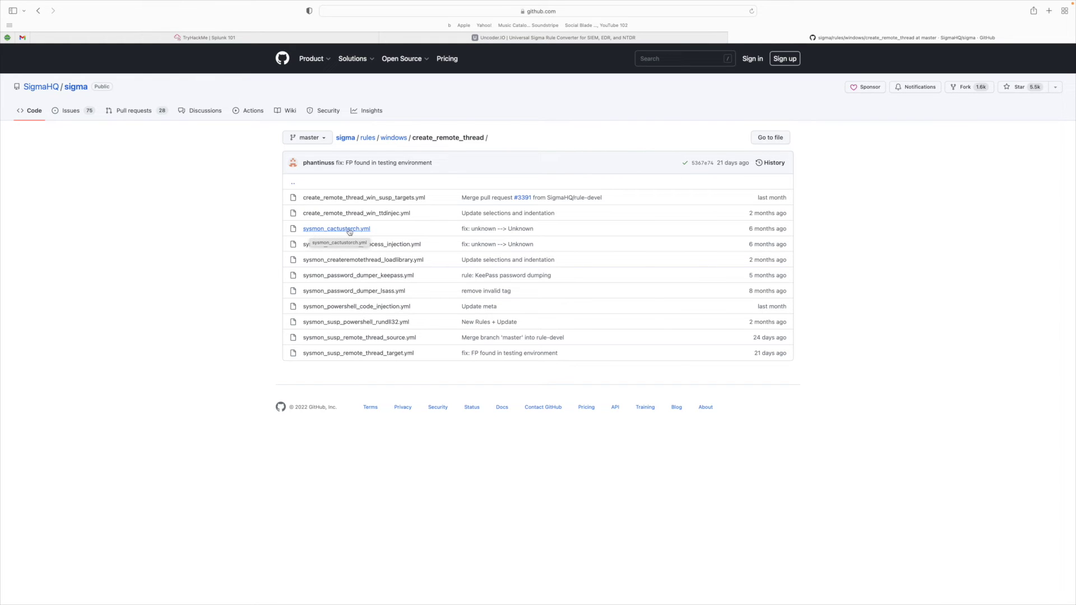
left_click(347, 229)
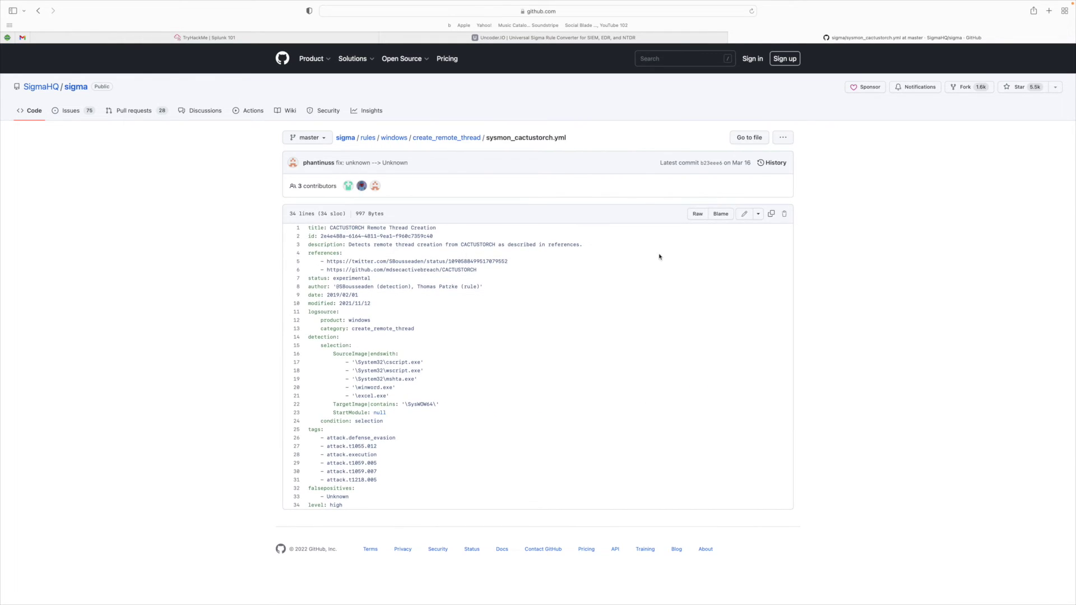
left_click(771, 216)
Switch to Uncoder.io, replace the APT29 rule with the copied CACTUSTORCH Remote Thread Creation rule and translate it to Splunk.
left_click(541, 37)
left_click(511, 102)
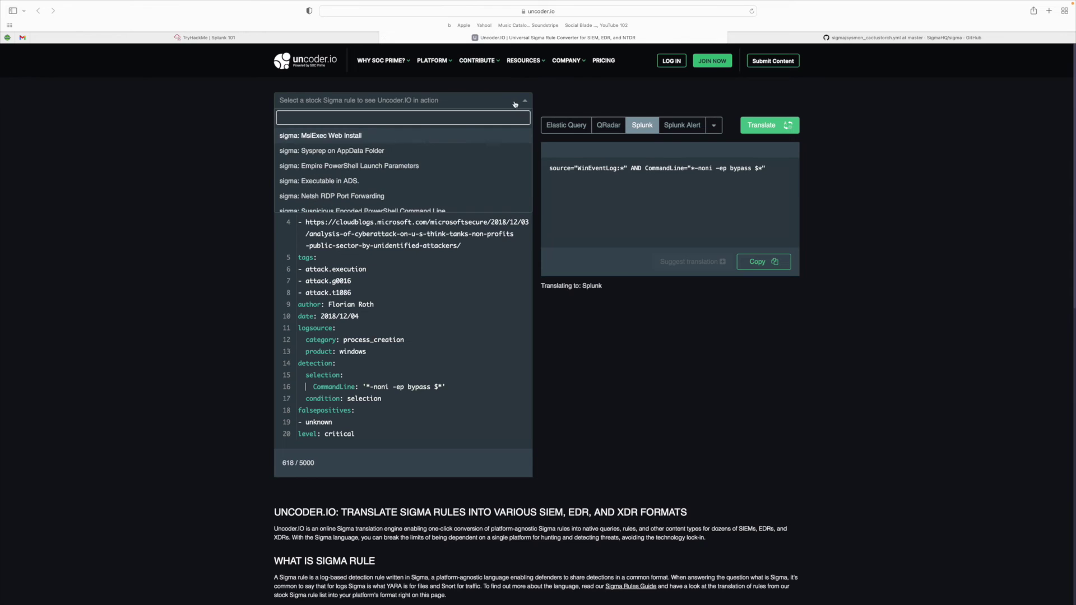
left_click(418, 311)
left_click(439, 417)
key("ctrl+a")
key("BackSpace")
key("ctrl+v")
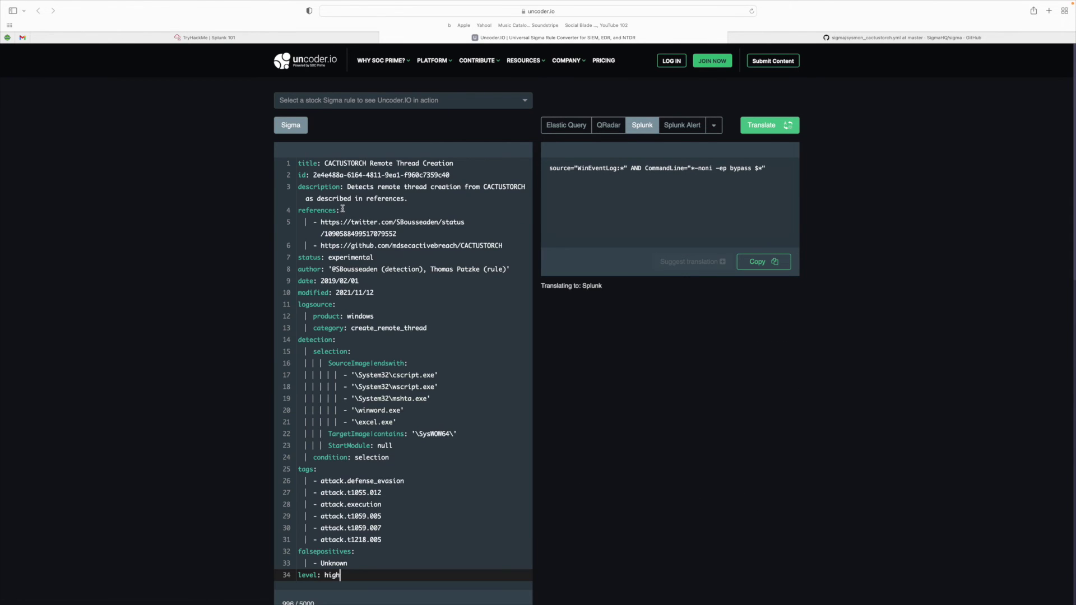
left_click(765, 129)
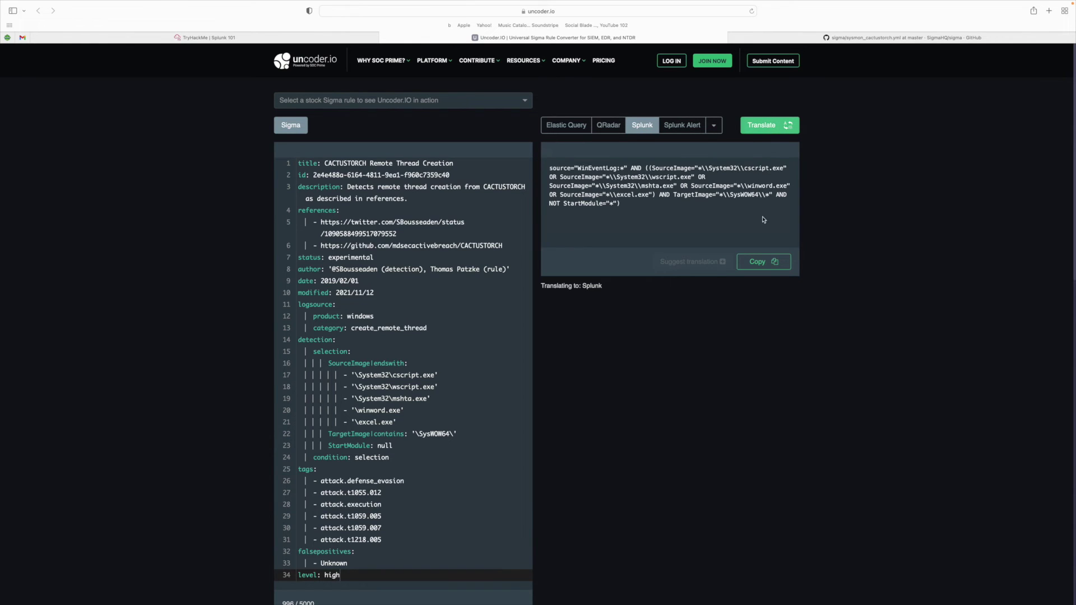
Copy the translated Splunk query and submit it as the CACTUSTORCH Remote Thread Creation answer in TryHackMe's Task 6.
left_click(766, 263)
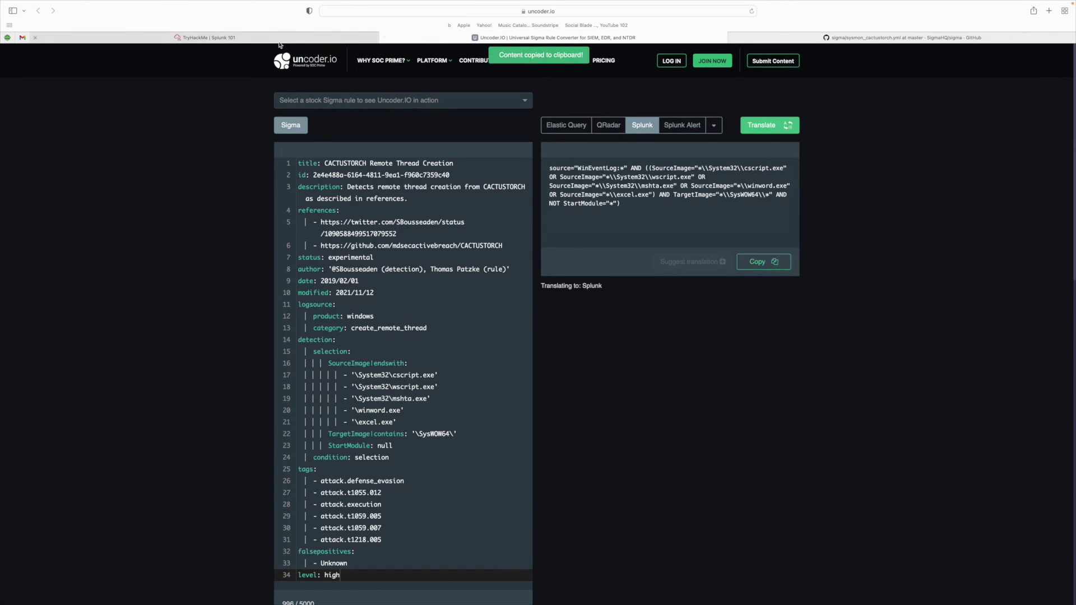
left_click(272, 37)
scroll(129, 442, "down", 10)
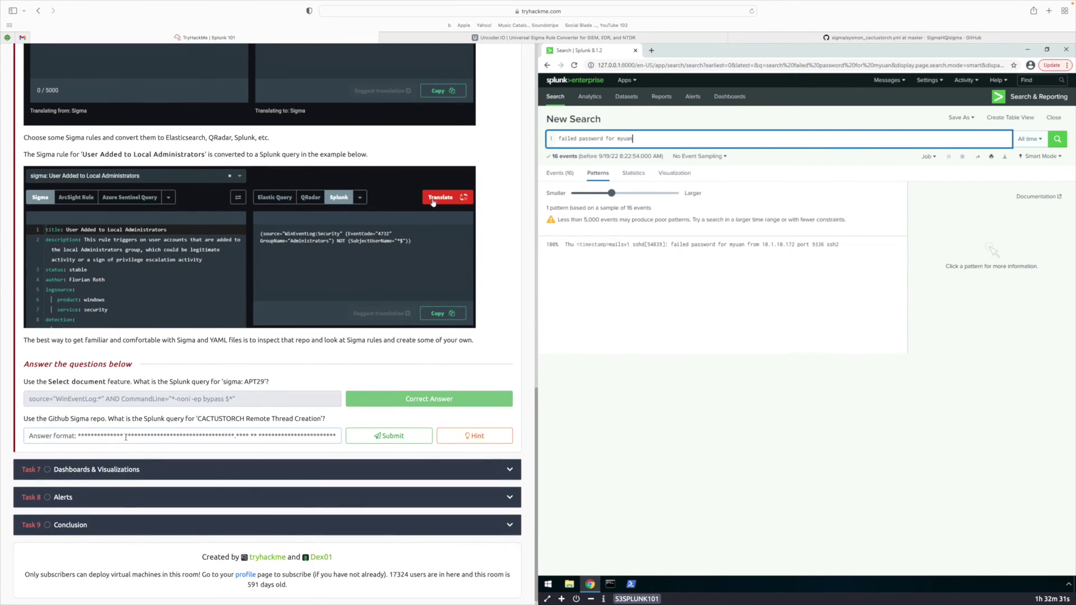
left_click(125, 437)
key("ctrl+v")
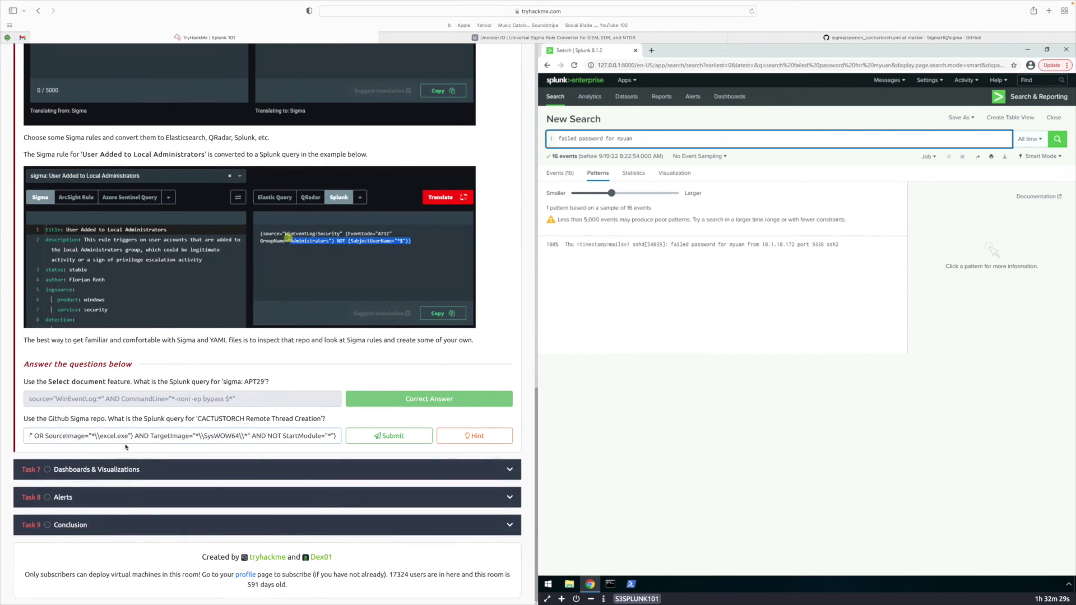
left_click(361, 440)
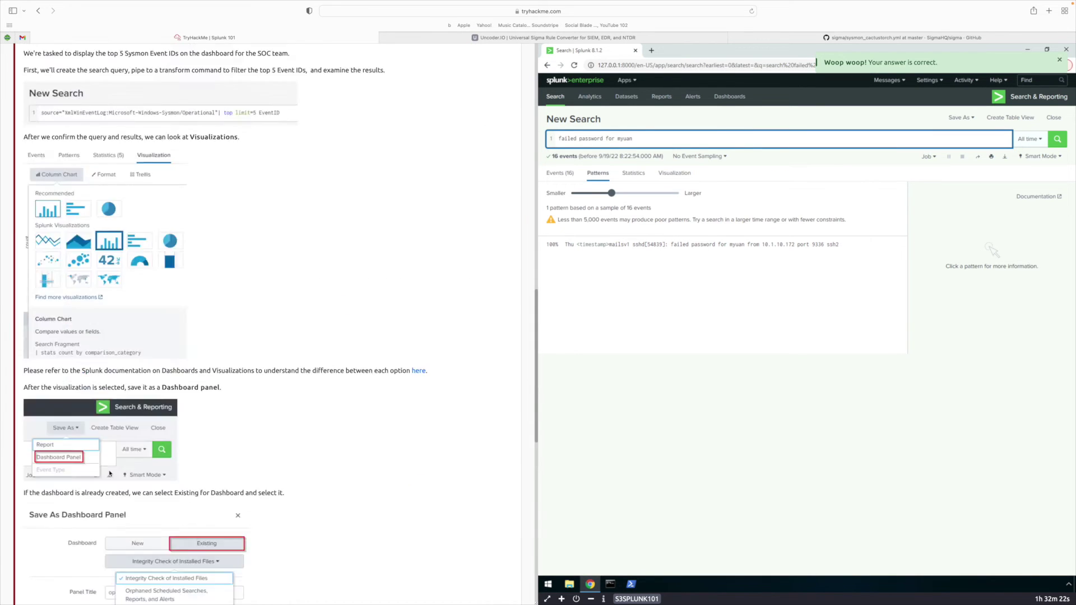
Check Task 7's dashboard instructions and question, and create a private dashboard titled THM Dashboard in Splunk.
scroll(227, 443, "down", 10)
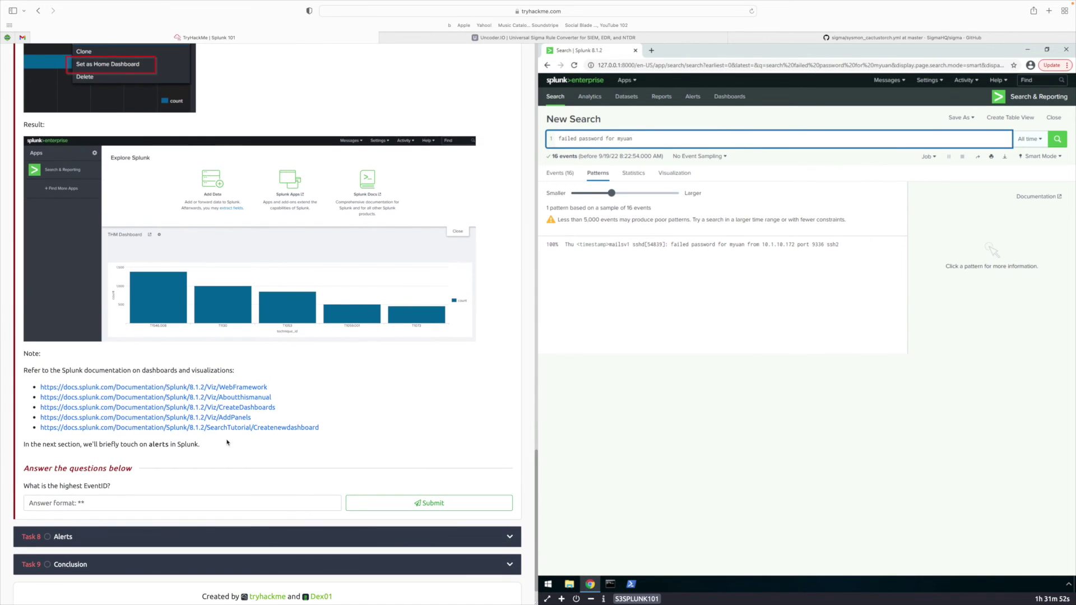
scroll(228, 444, "up", 1)
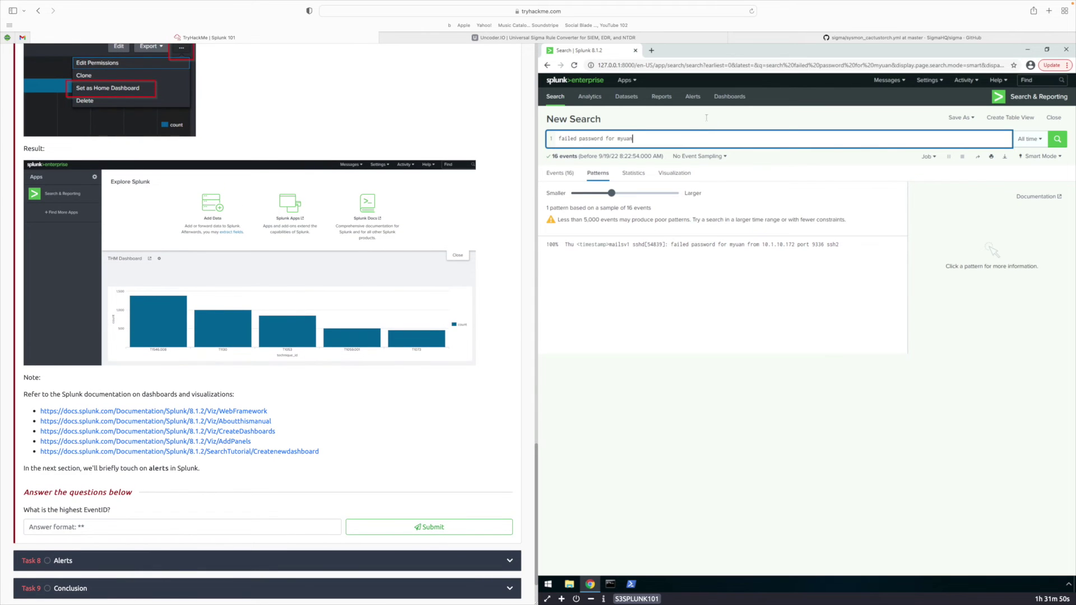
left_click(729, 96)
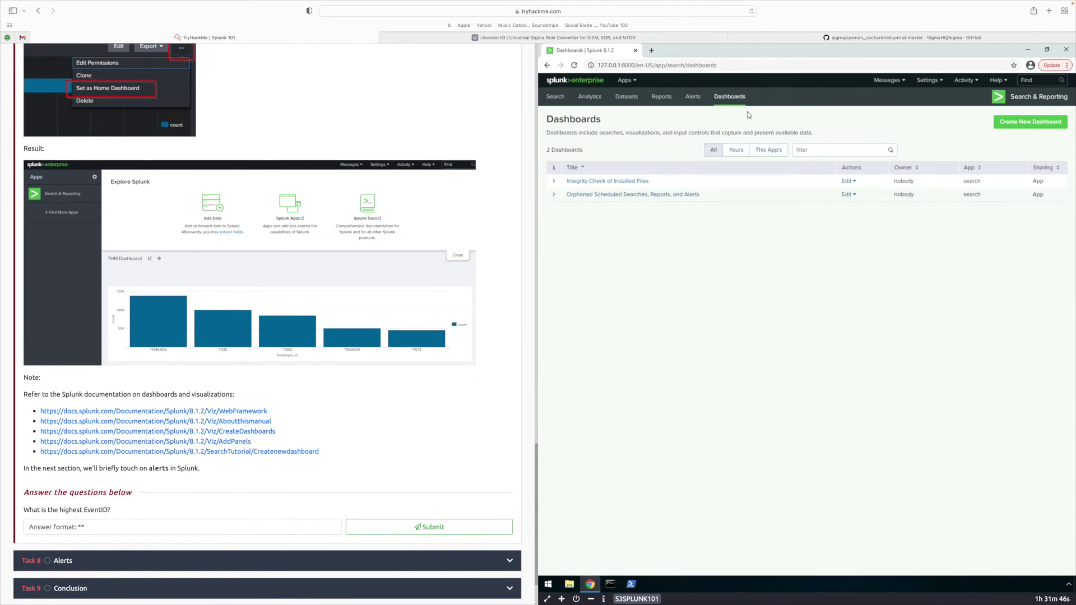
left_click(1036, 122)
left_click(807, 130)
scroll(100, 353, "up", 15)
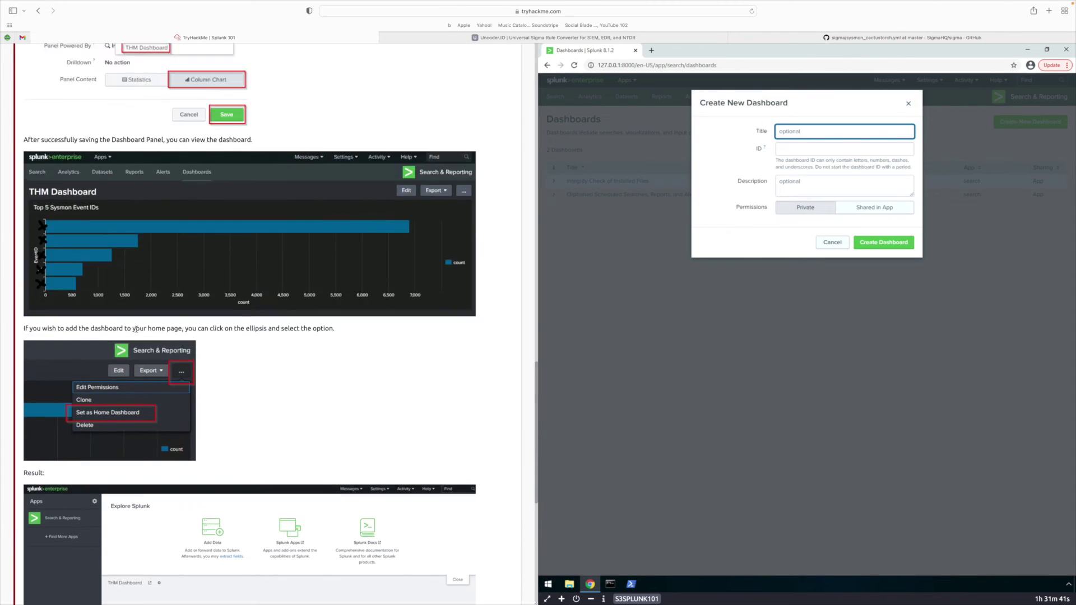
scroll(155, 325, "up", 10)
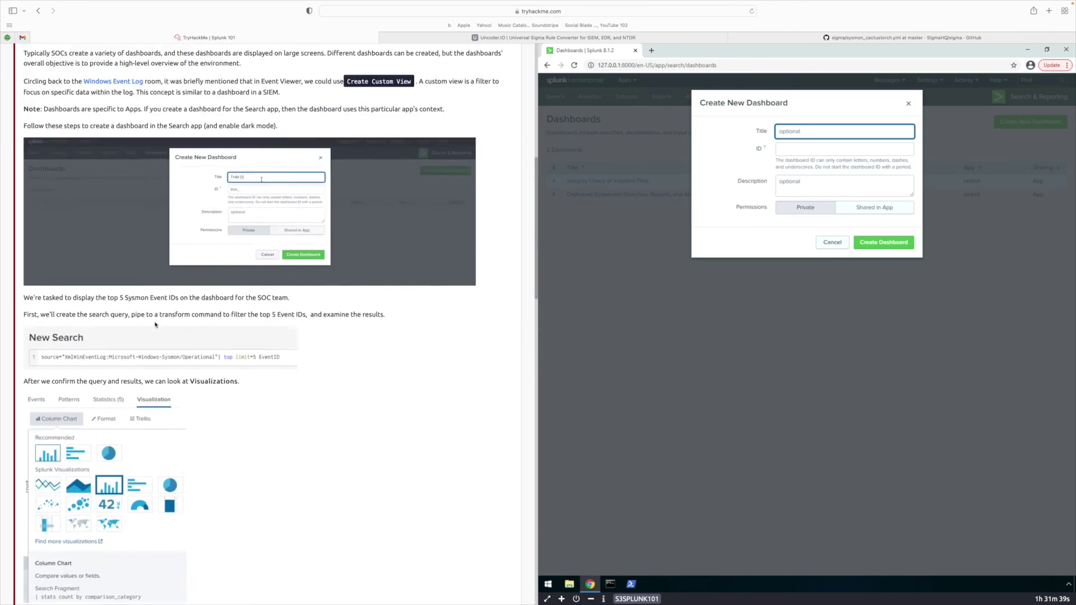
type("THM Dash")
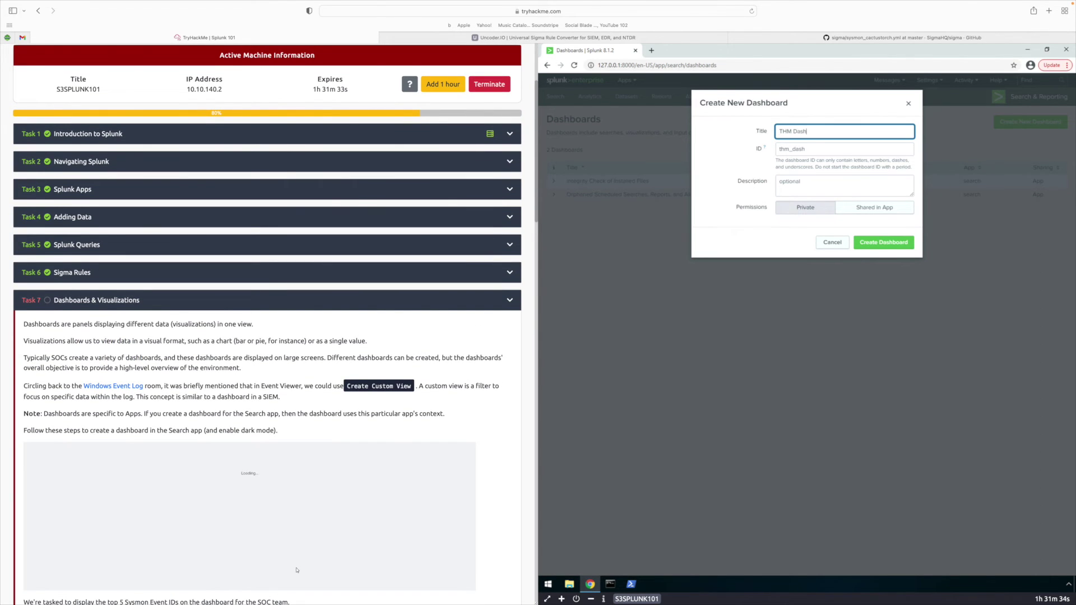
type("board")
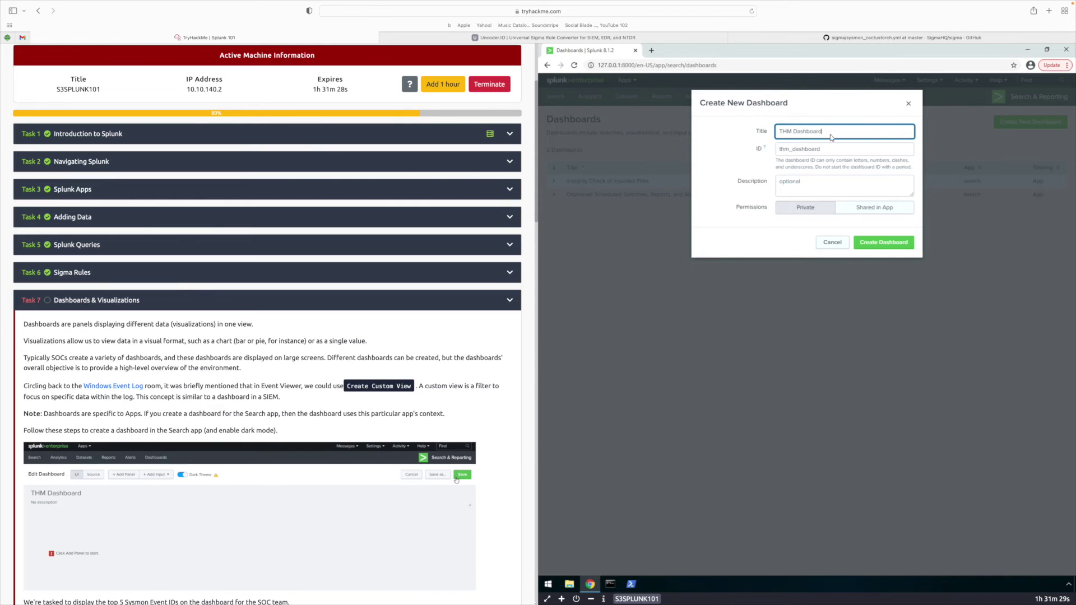
left_click(885, 245)
Return to Splunk's search page and search all events with * over all time for Task 7's highest EventID question.
scroll(233, 318, "down", 8)
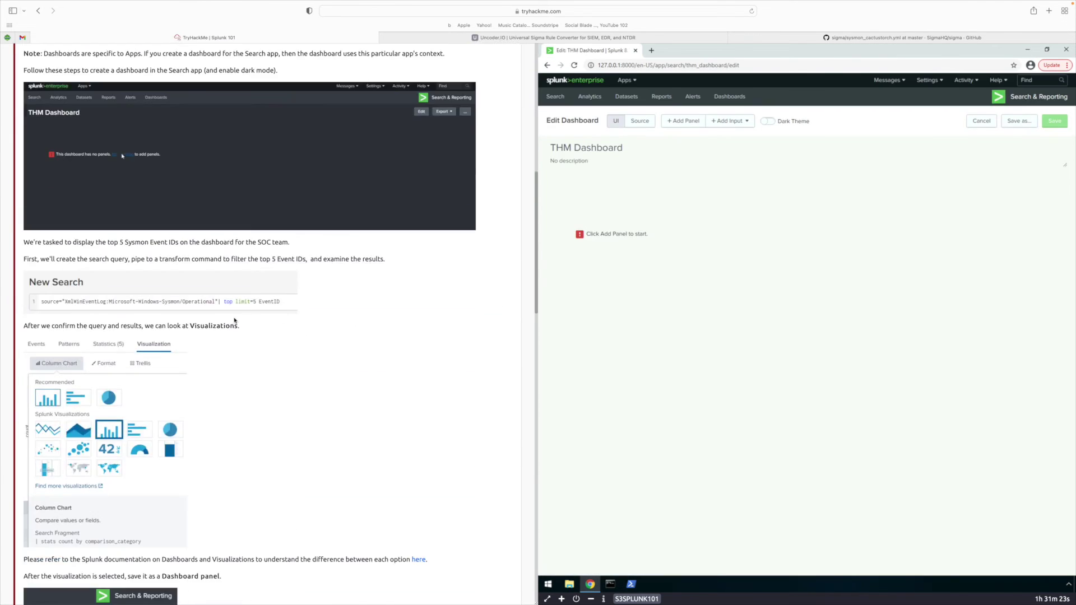
scroll(234, 318, "down", 12)
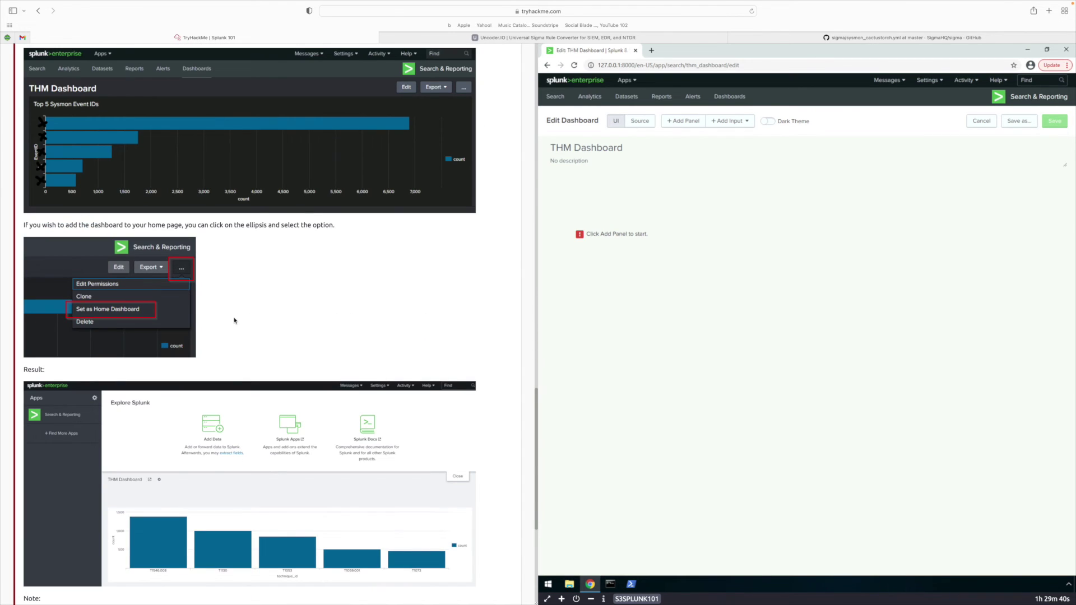
left_click(559, 104)
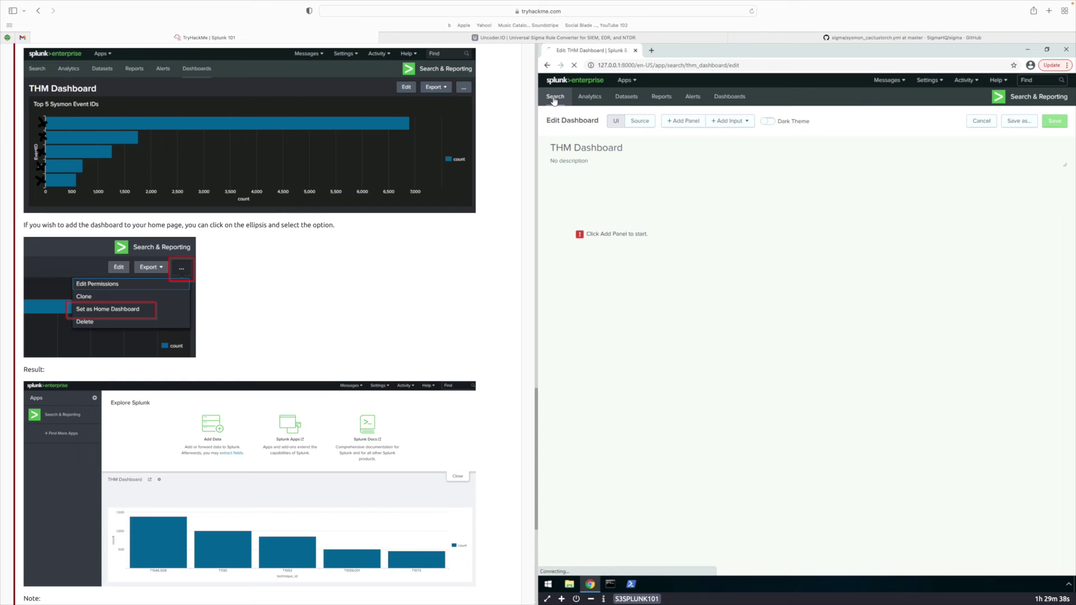
scroll(483, 178, "down", 4)
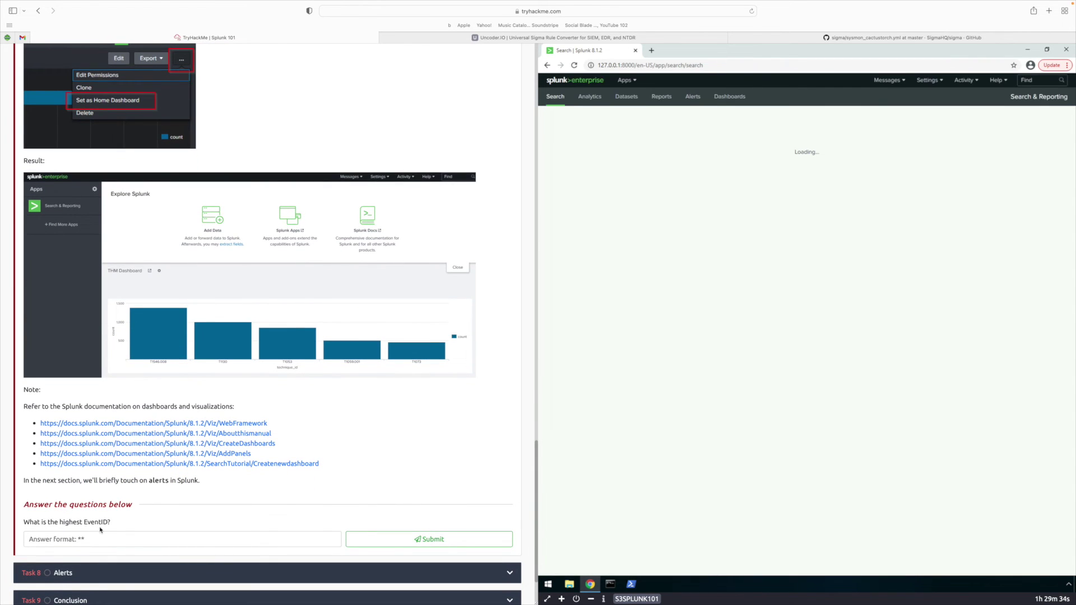
left_click(1017, 140)
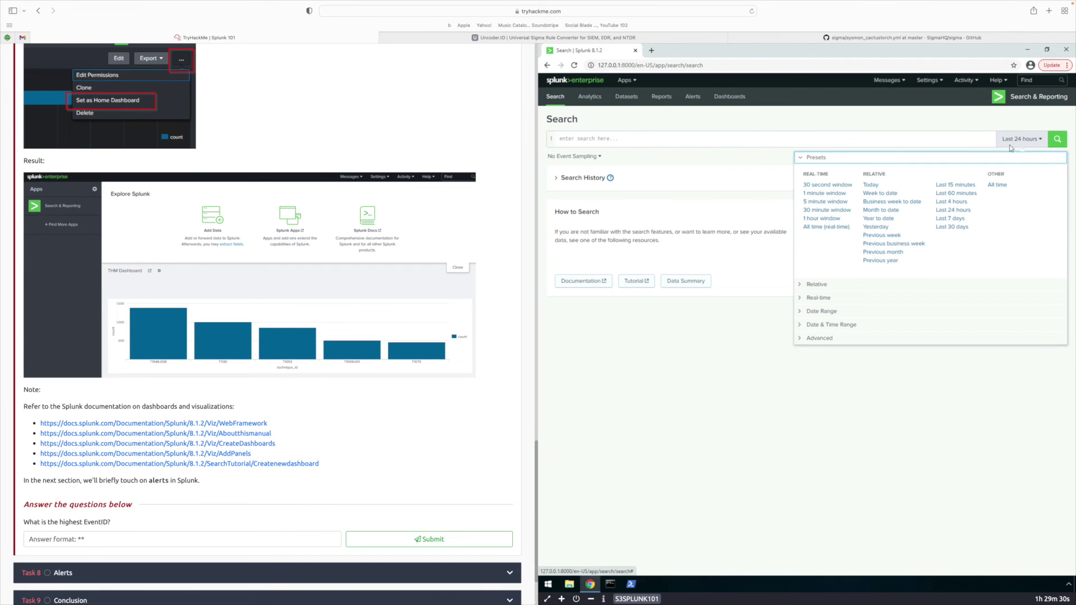
left_click(996, 184)
left_click(571, 140)
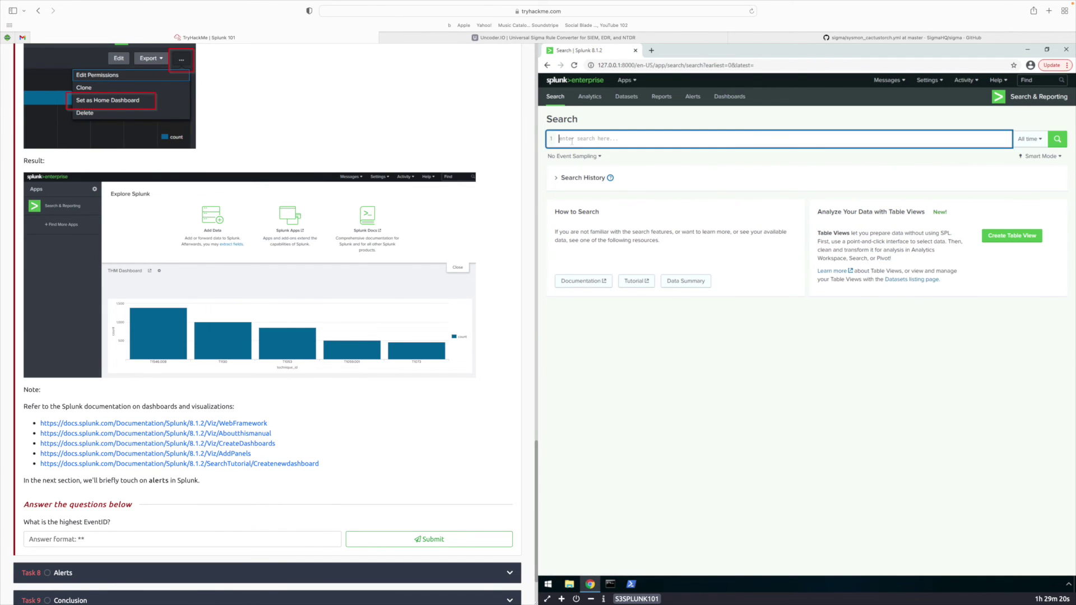
type("*")
key("Return")
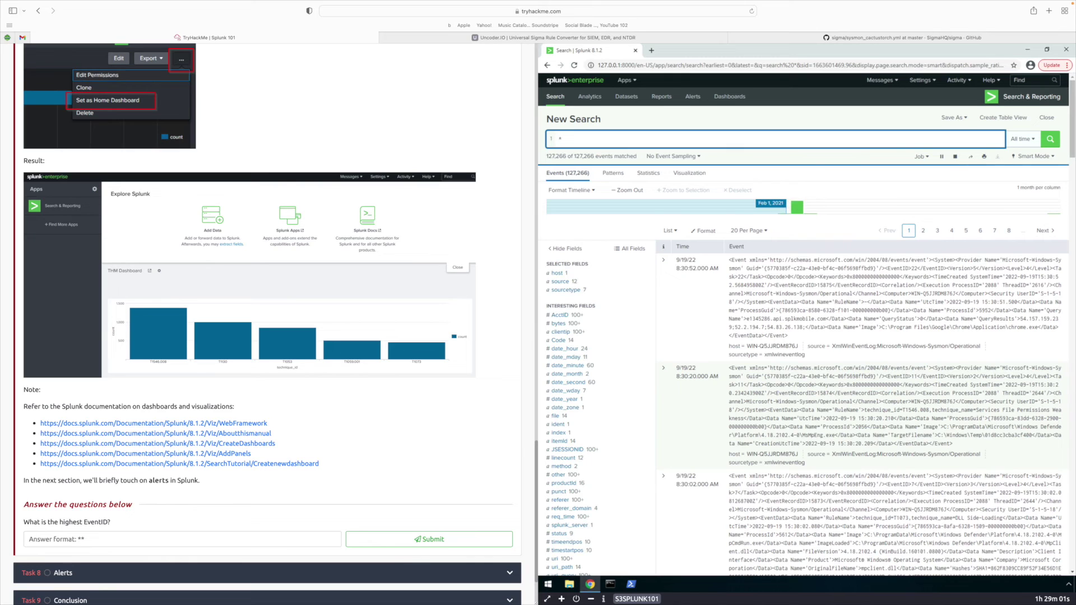
Try to find the EventID values by searching Splunk for eventid over all time.
left_click(564, 134)
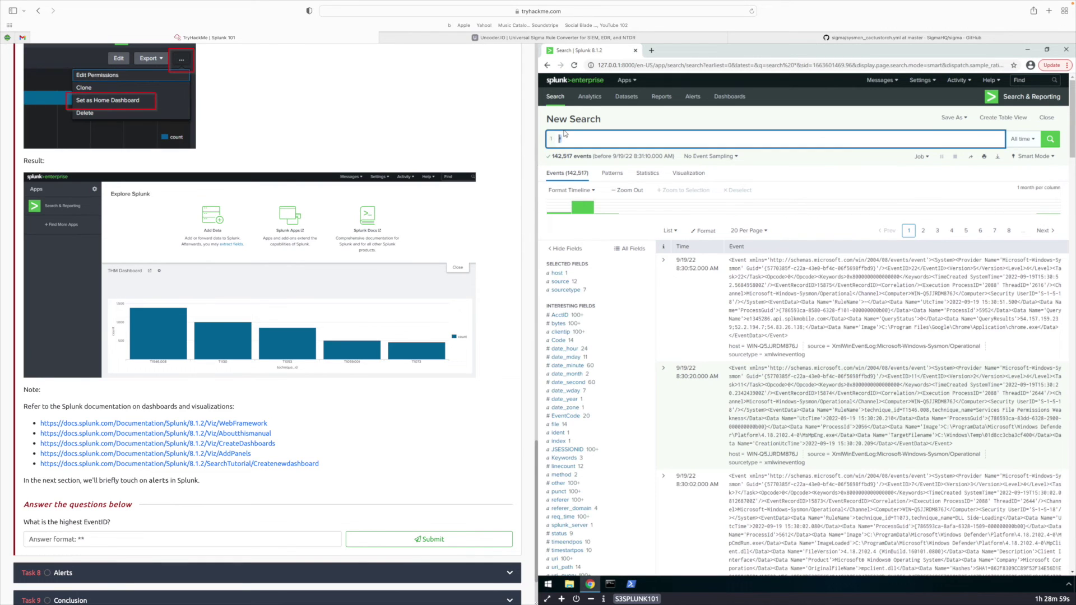
type("eventid")
key("Return")
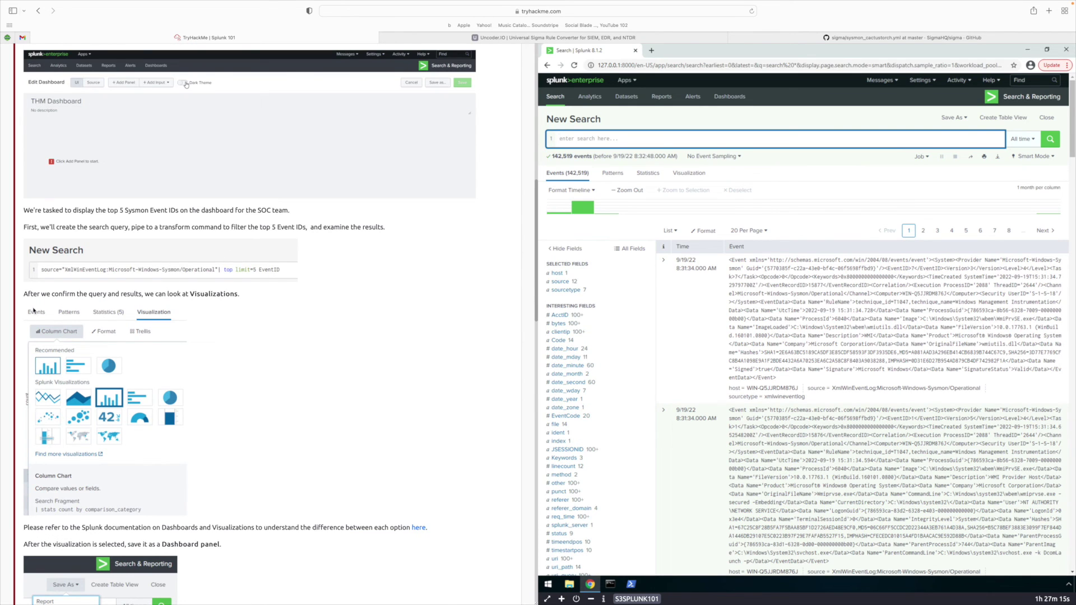
left_click_drag(40, 270, 292, 269)
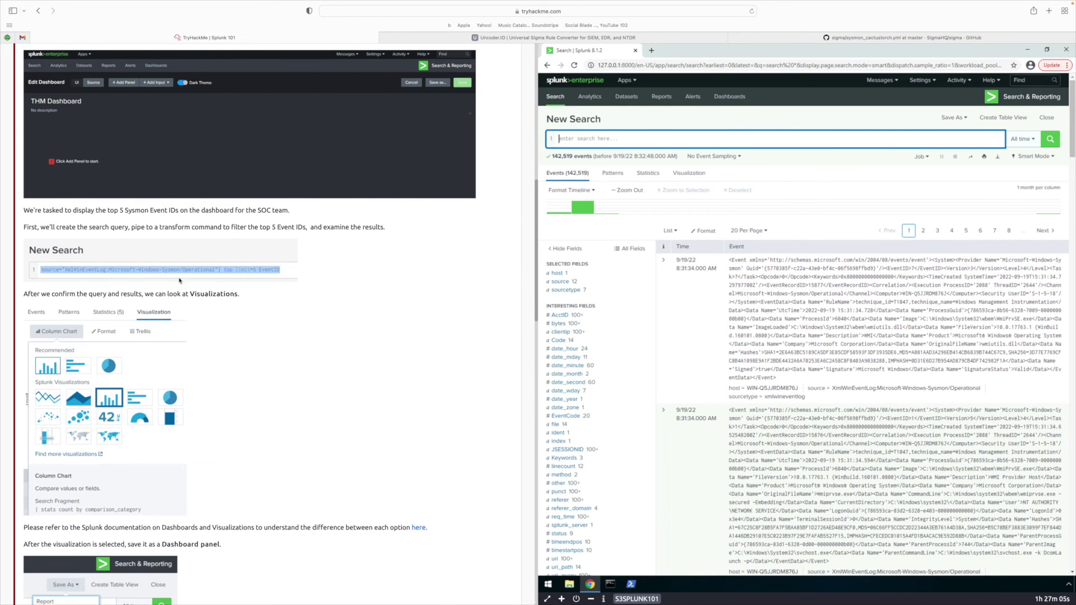
left_click(284, 275)
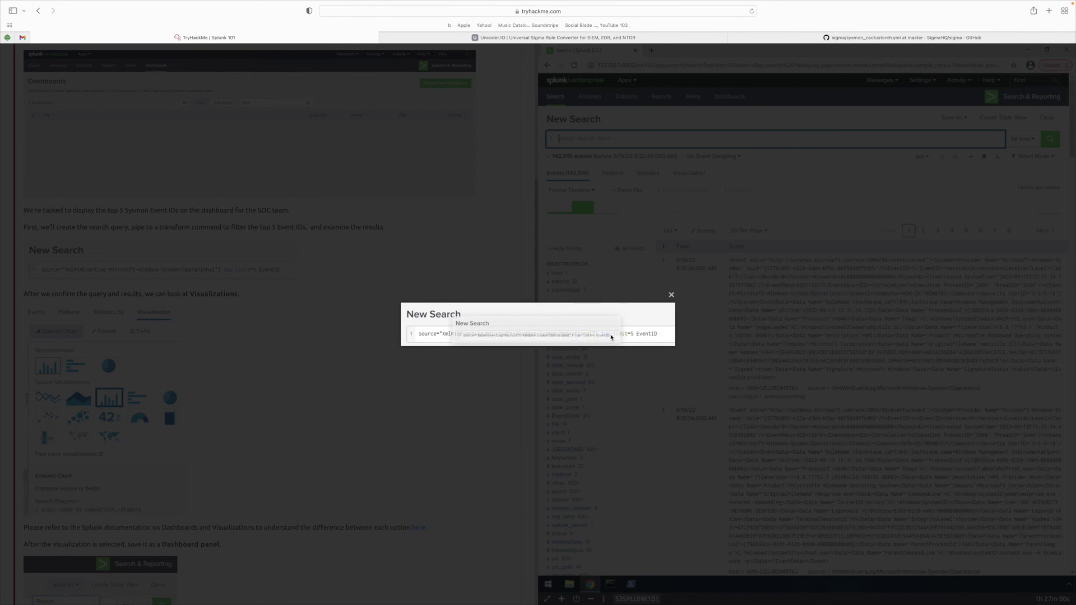
left_click(670, 294)
Search over all time with source="xmlwineventlog:microsoft-windows-sysmon/operational" | top limit=5 EventID in Splunk.
type("sour")
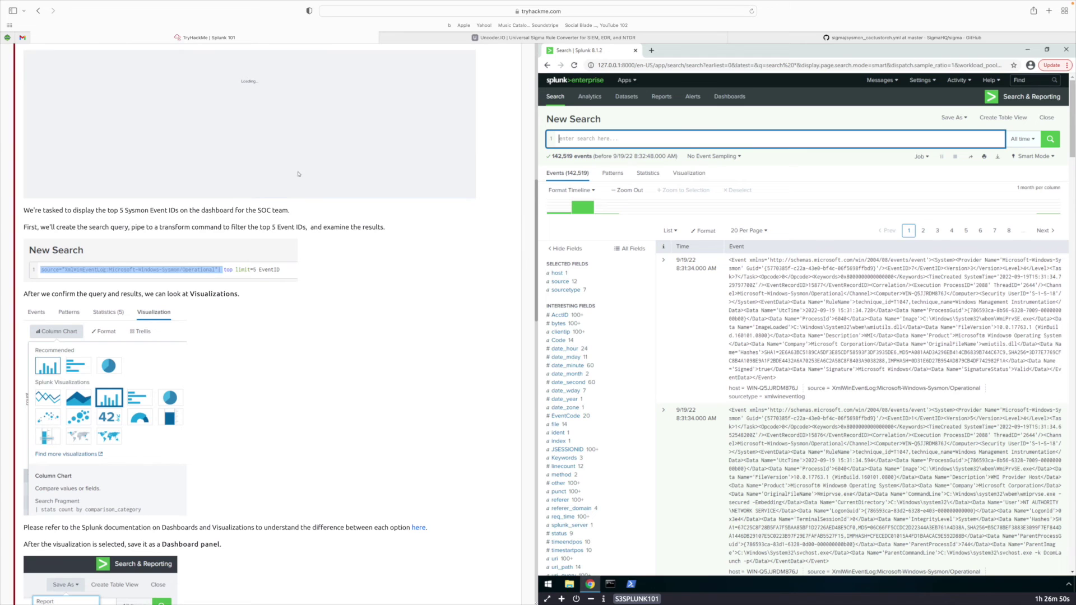
type("ce=\"")
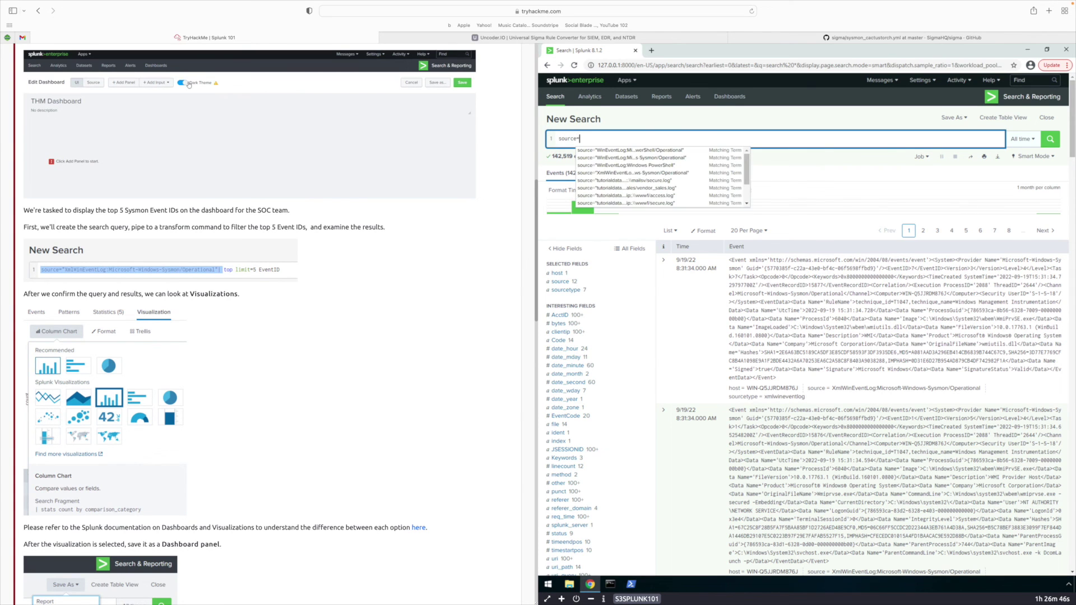
type("xm")
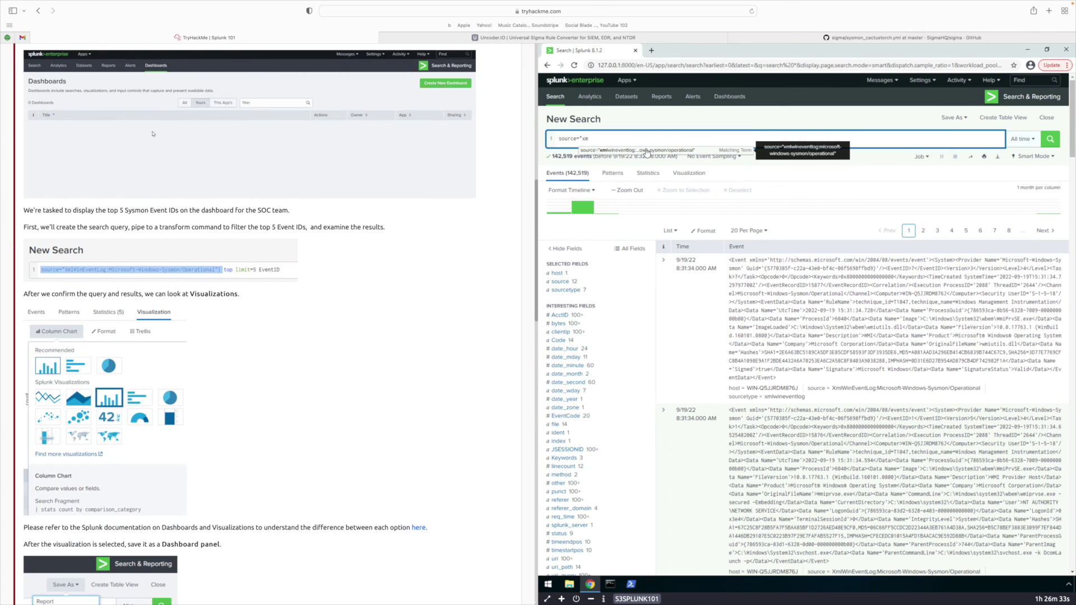
left_click(602, 151)
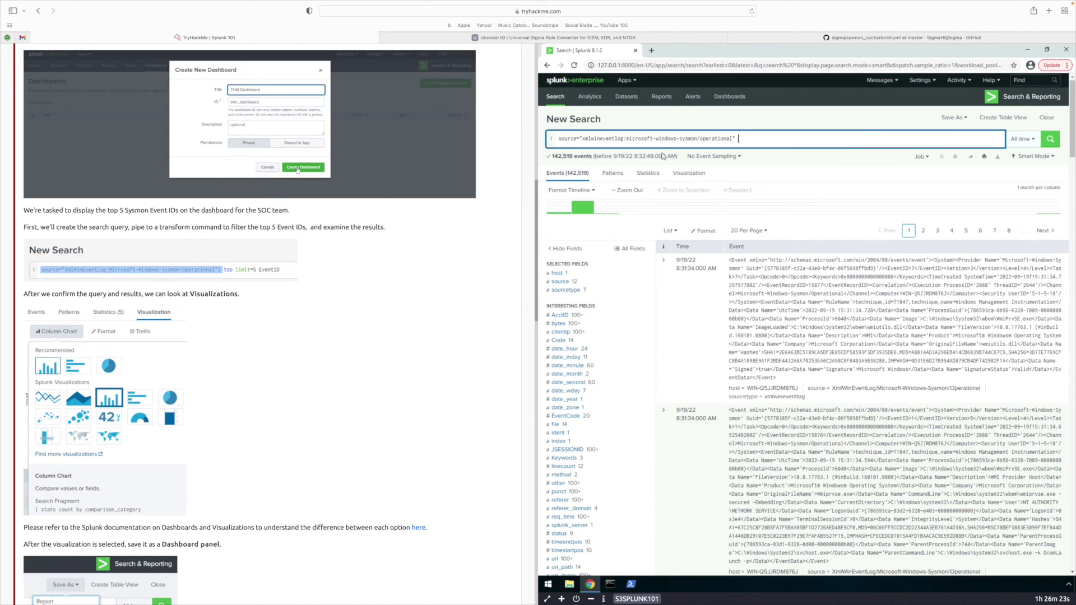
type("| top limi")
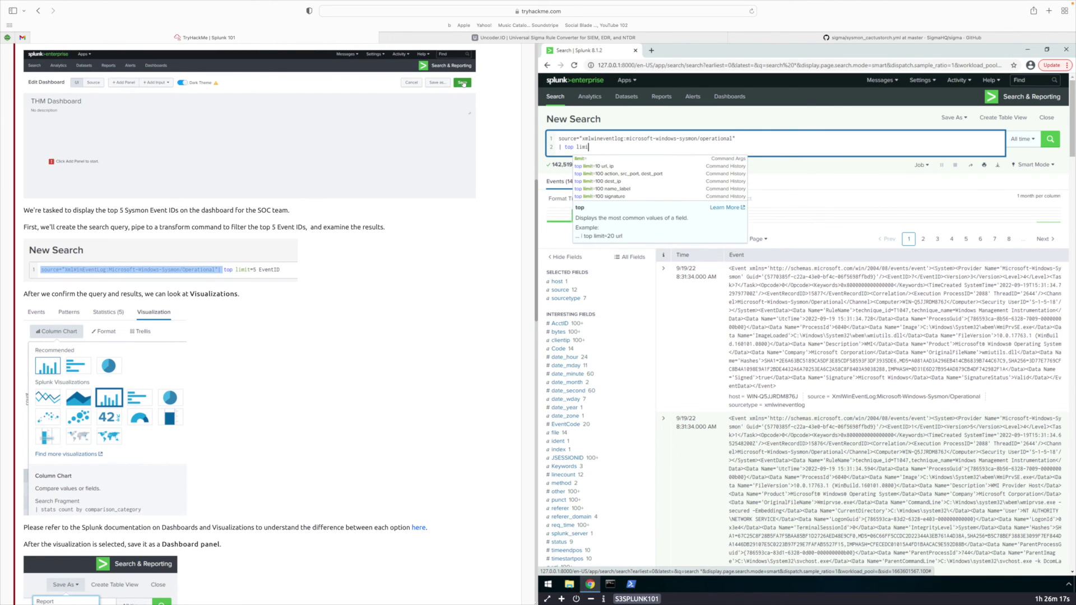
type("t")
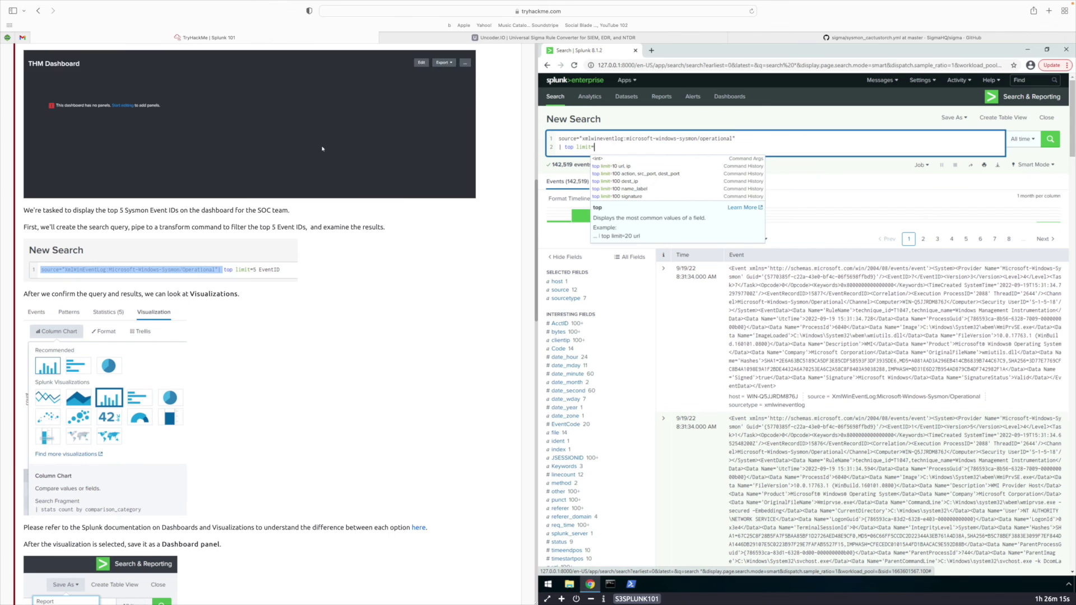
type("=5 Eve")
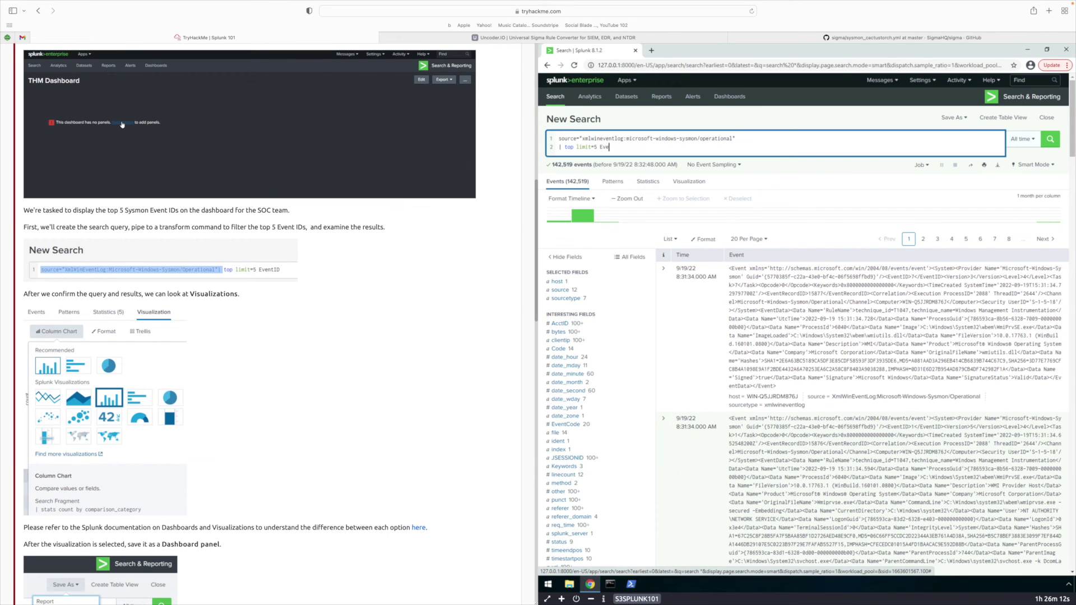
type("btID")
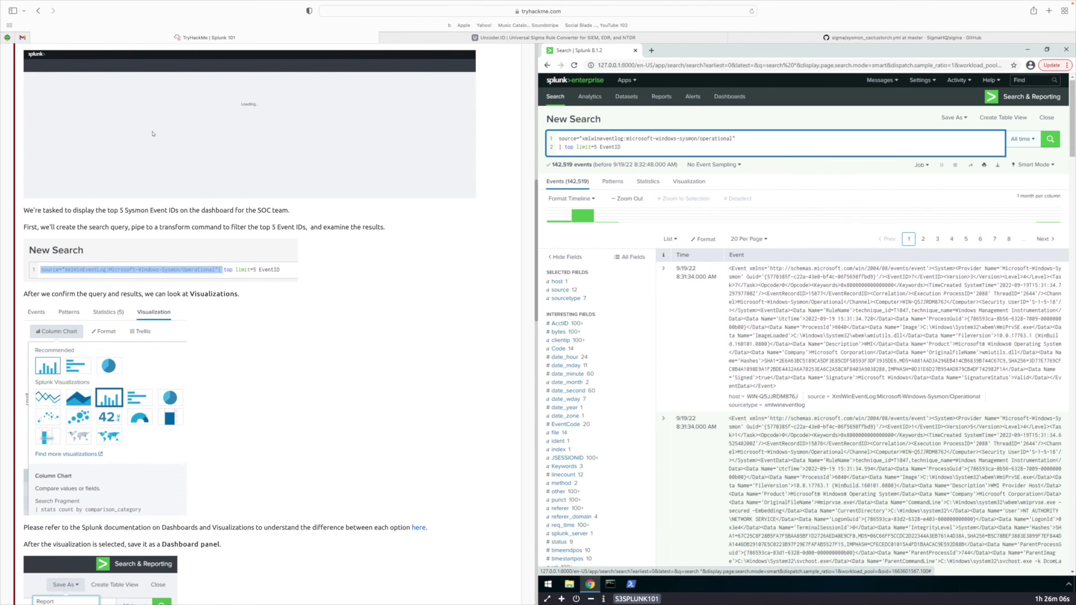
key("Return")
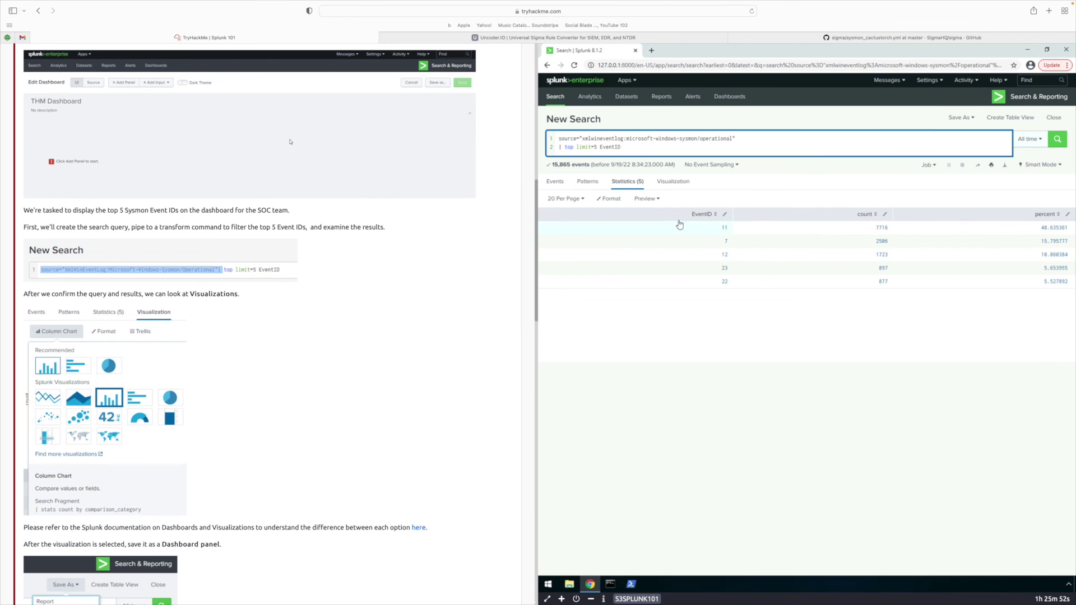
Visualize the top five EventIDs, trying a pie chart before switching to a column chart.
left_click(673, 182)
left_click(673, 183)
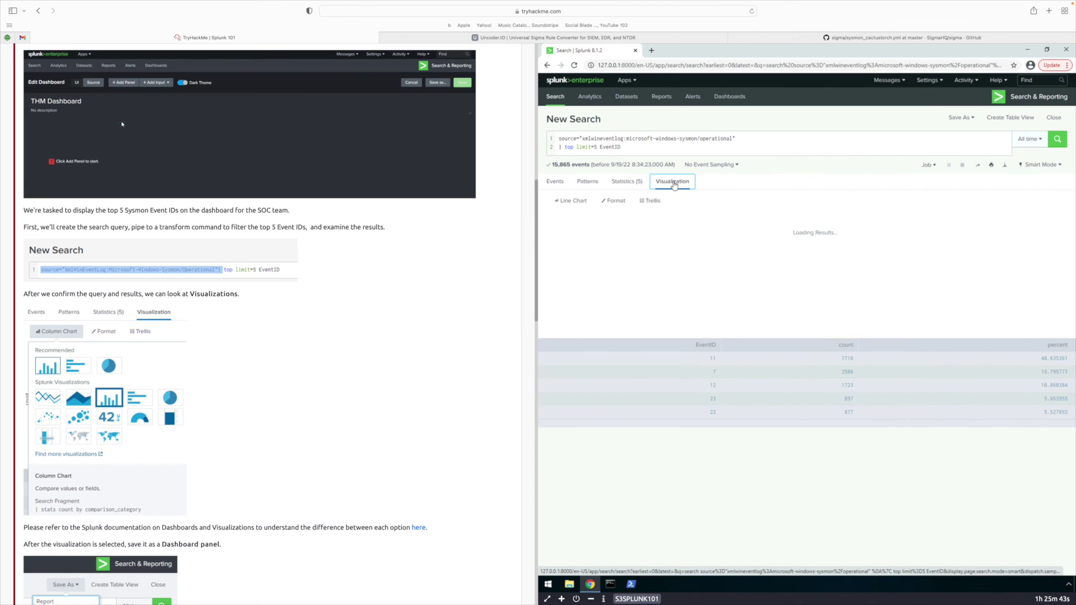
left_click(577, 208)
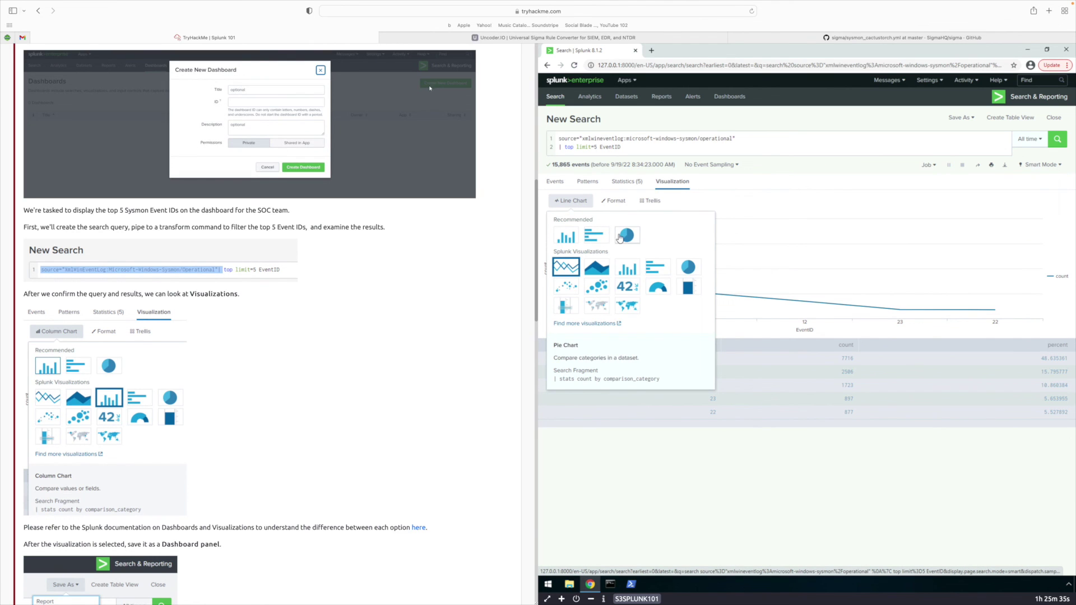
left_click(625, 236)
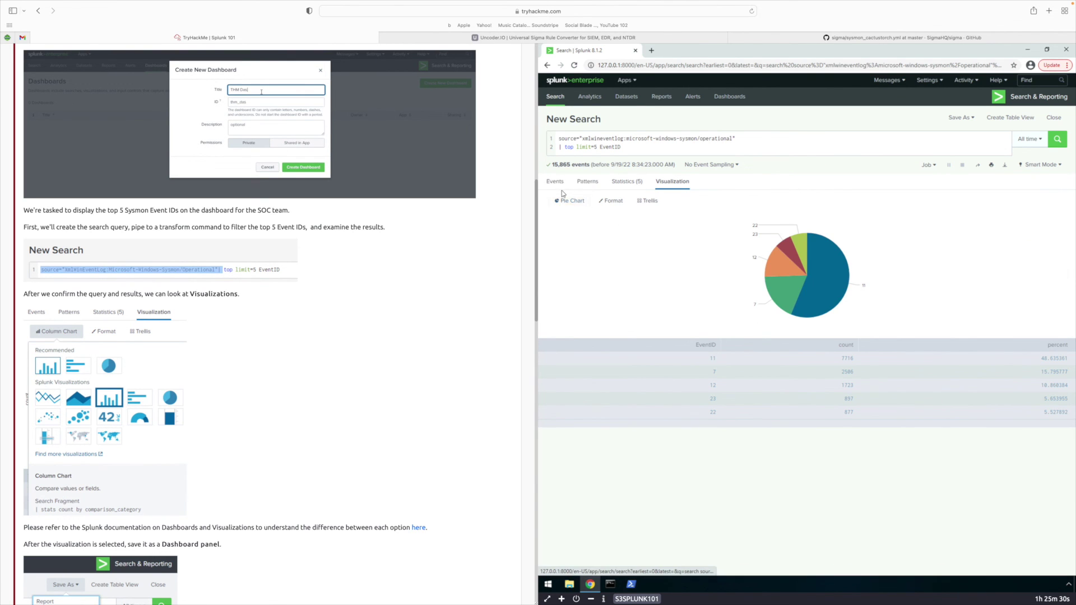
left_click(571, 204)
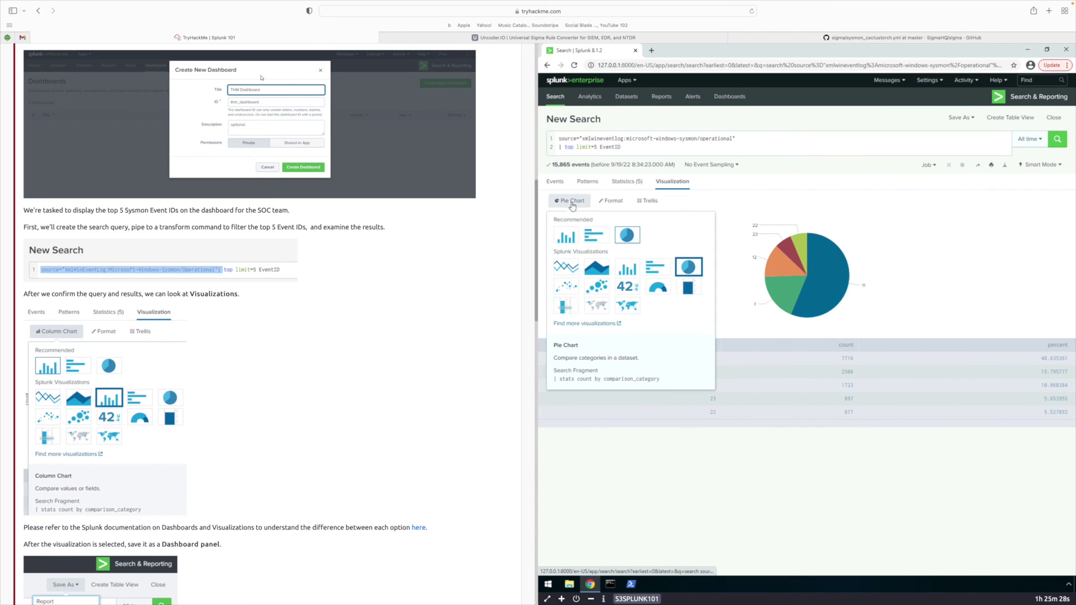
left_click(573, 236)
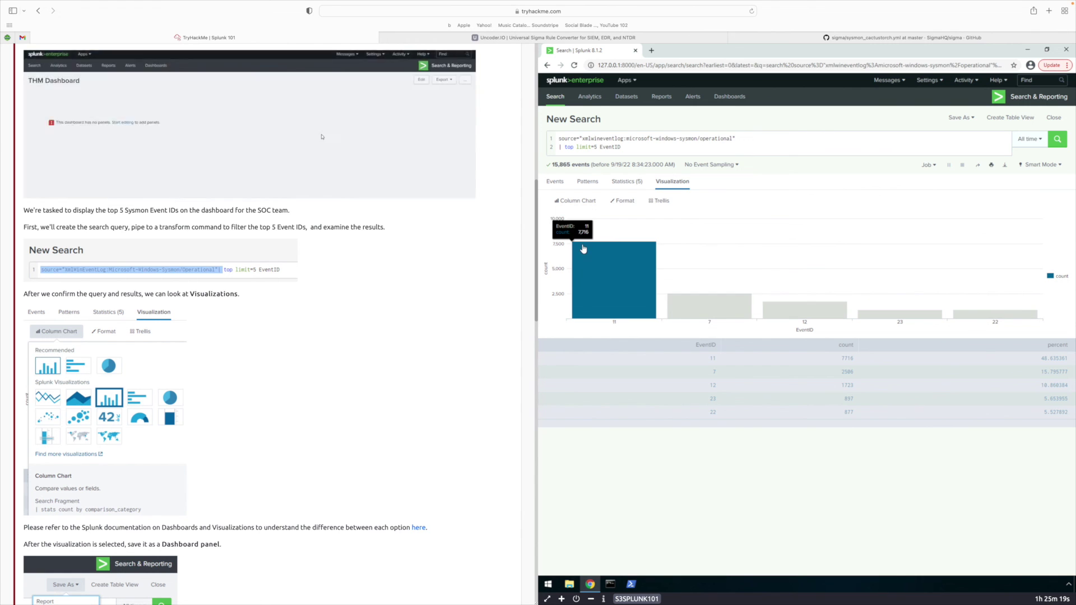
Compare the EventID columns in the chart and submit 11 as Task 7's highest EventID answer in TryHackMe.
scroll(409, 289, "down", 20)
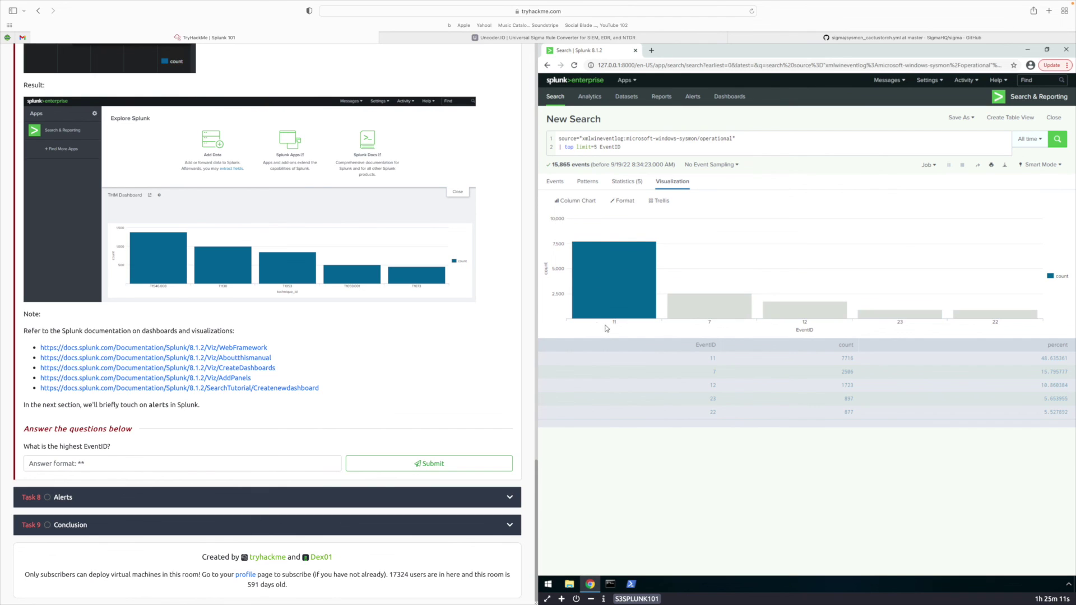
mouse_move(589, 256)
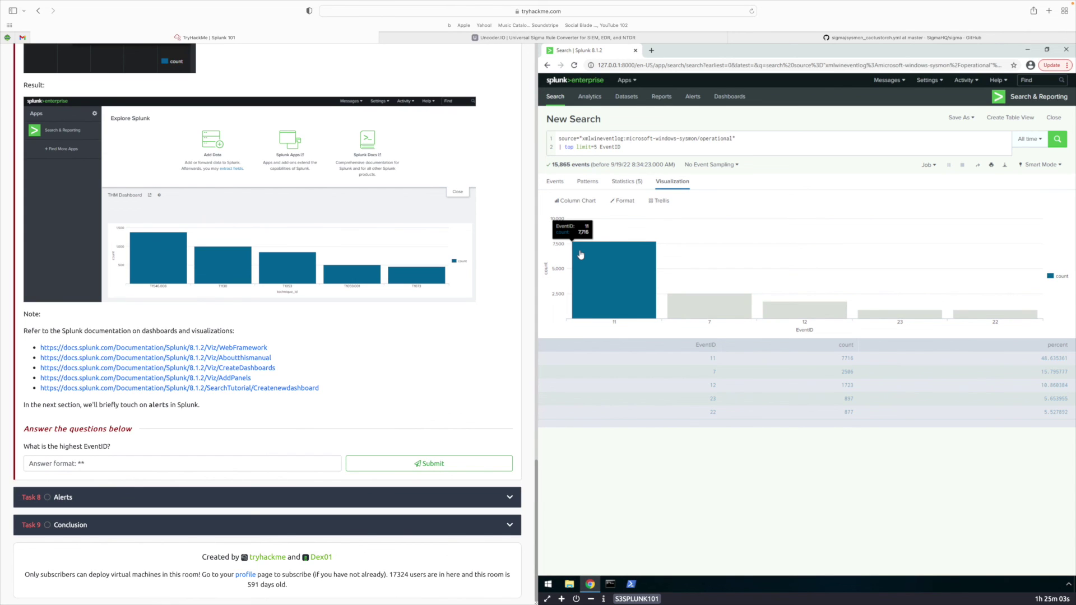
mouse_move(741, 314)
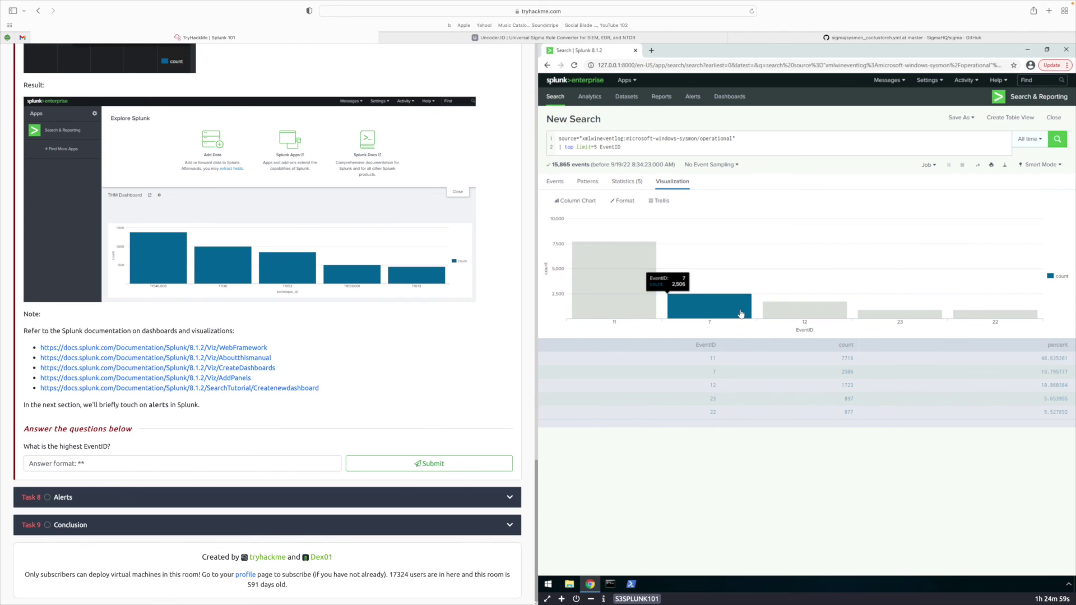
left_click(80, 462)
type("11")
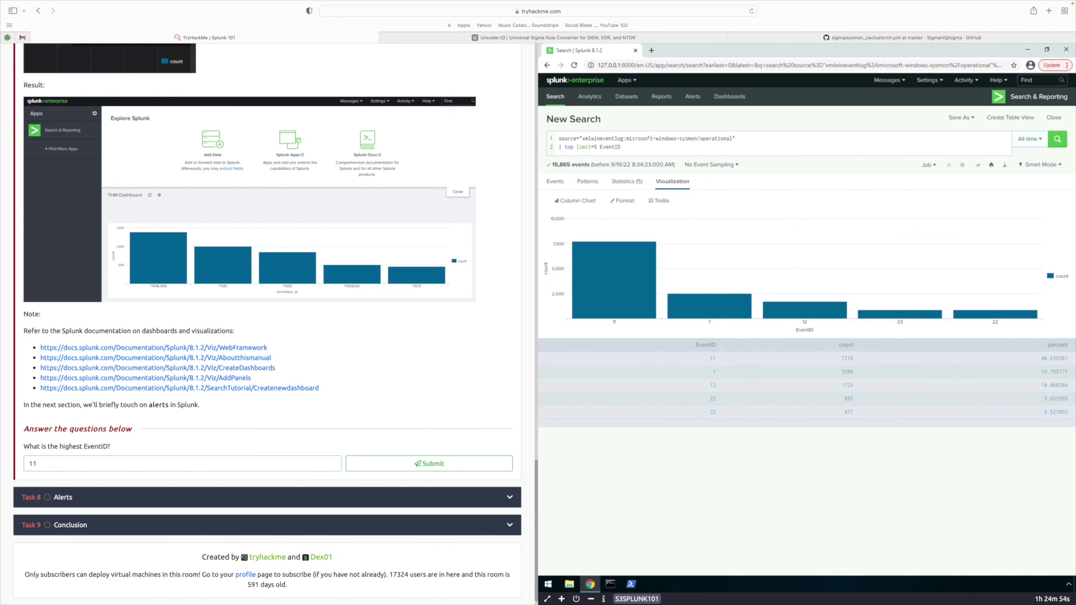
left_click(442, 468)
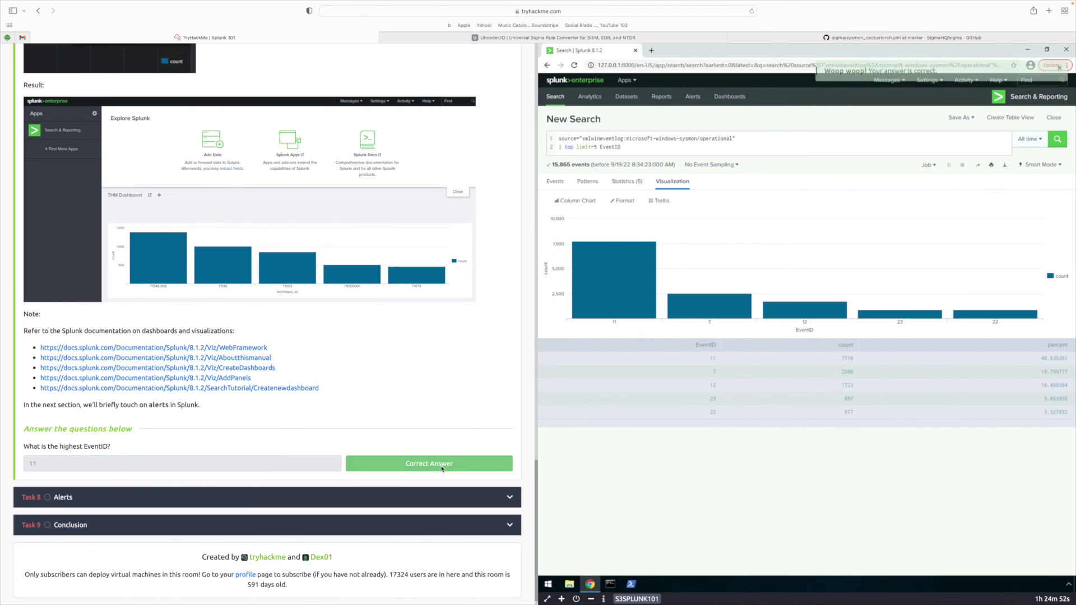
Open Task 8, review its alert workflow and example settings, and check Splunk's Alerts page.
left_click(504, 498)
scroll(219, 382, "down", 3)
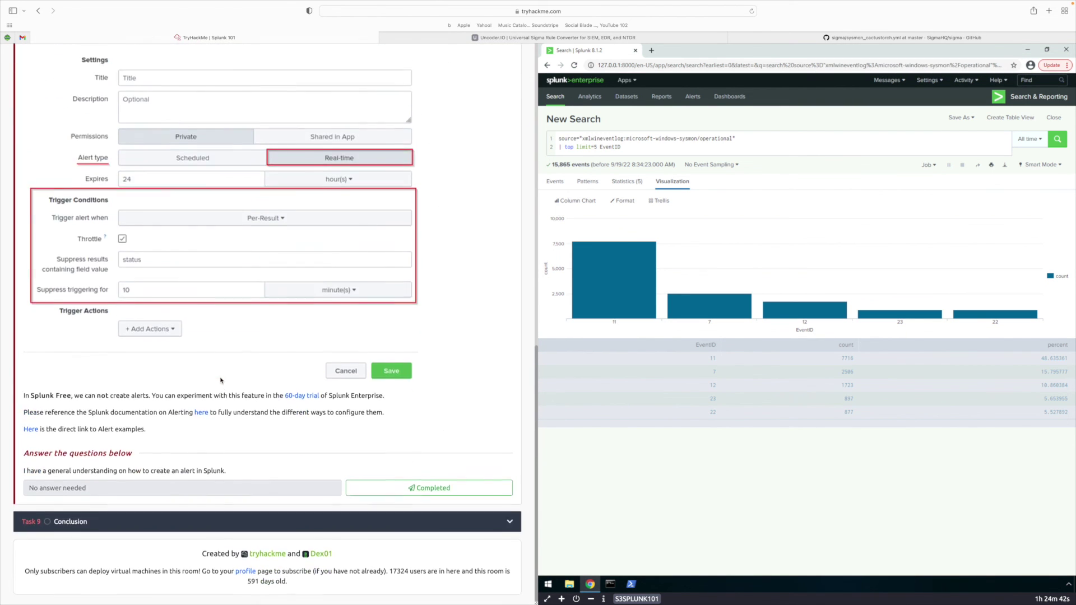
scroll(221, 378, "up", 6)
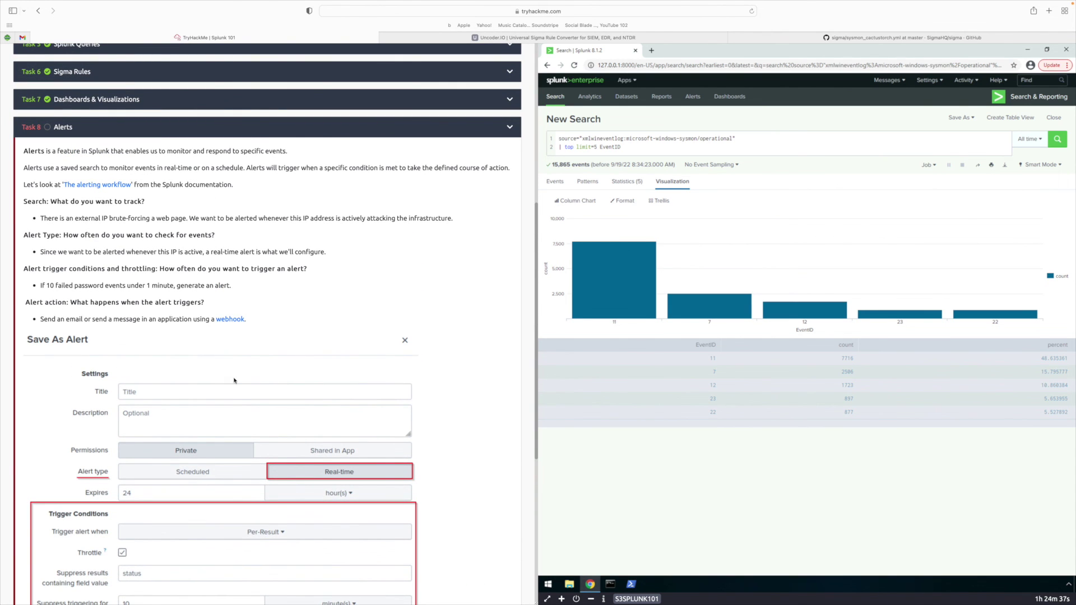
left_click(693, 98)
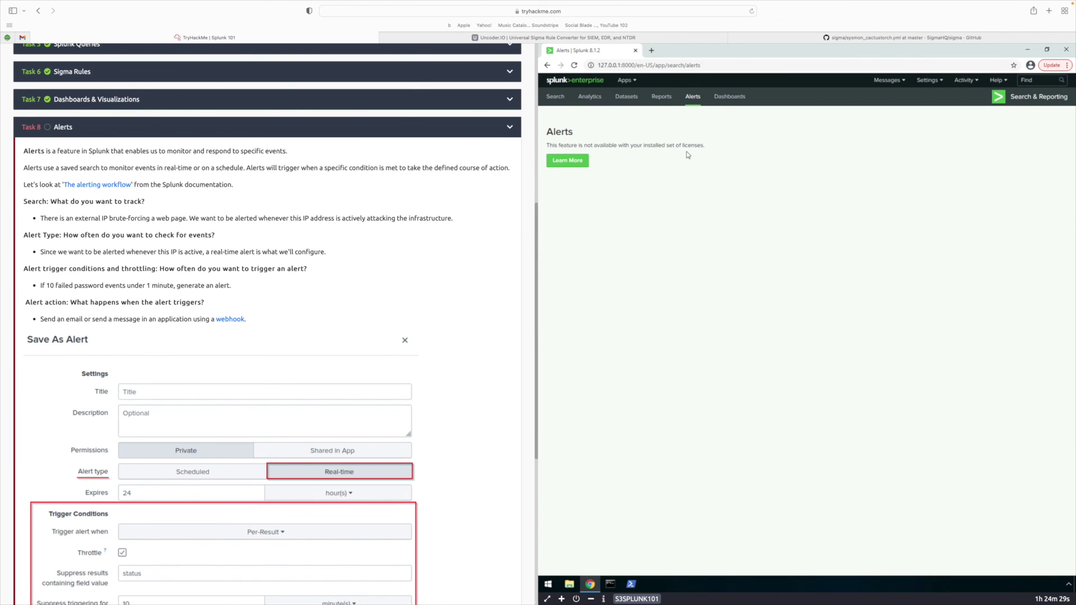
scroll(275, 312, "down", 5)
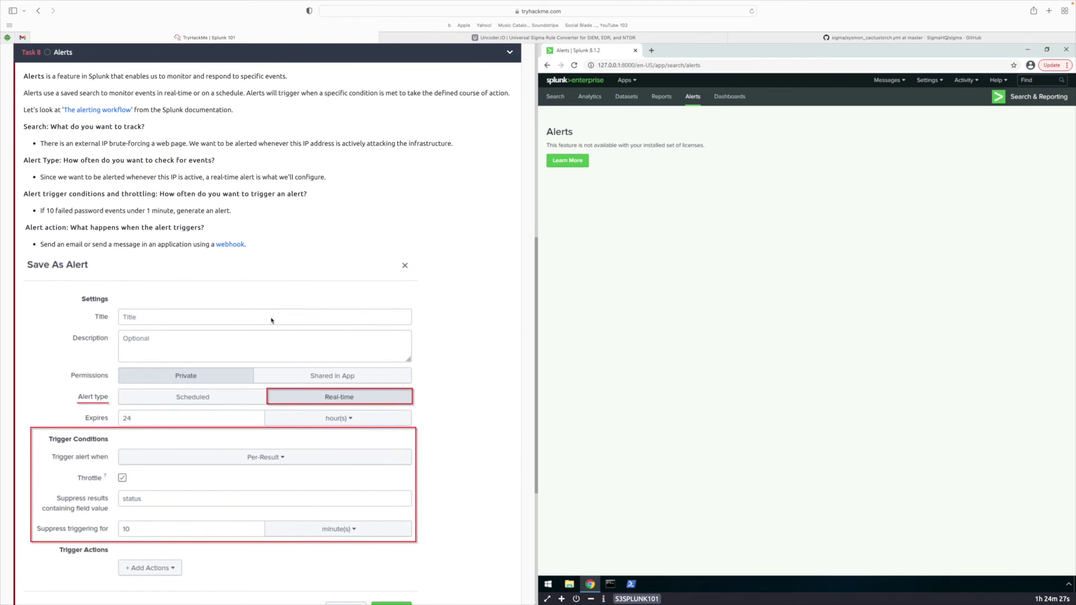
Mark Task 8 Alerts and Task 9 Conclusion as completed in the TryHackMe room.
left_click(427, 535)
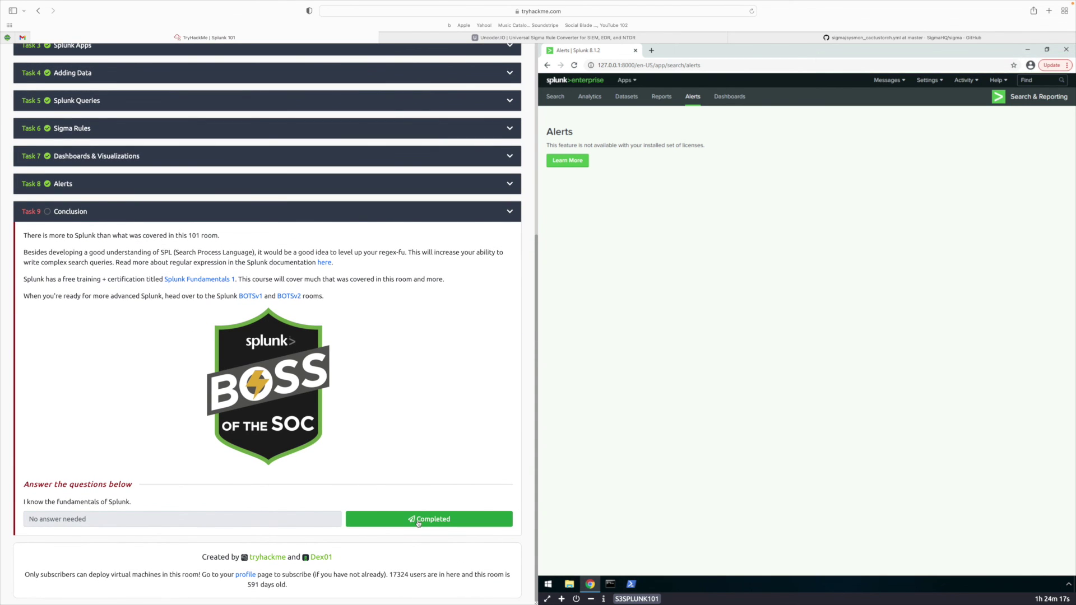
left_click(417, 520)
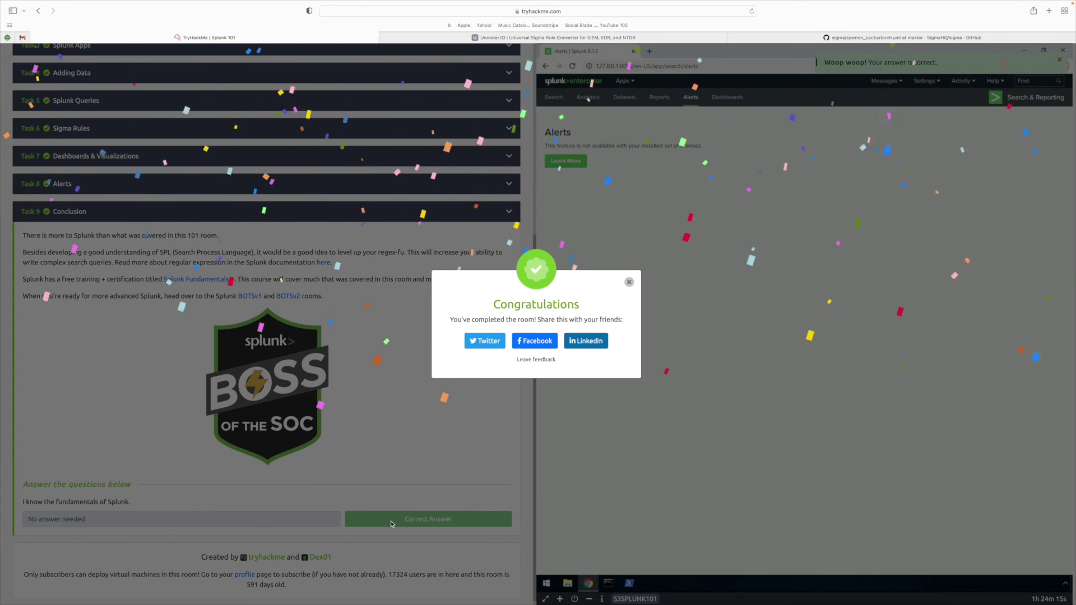